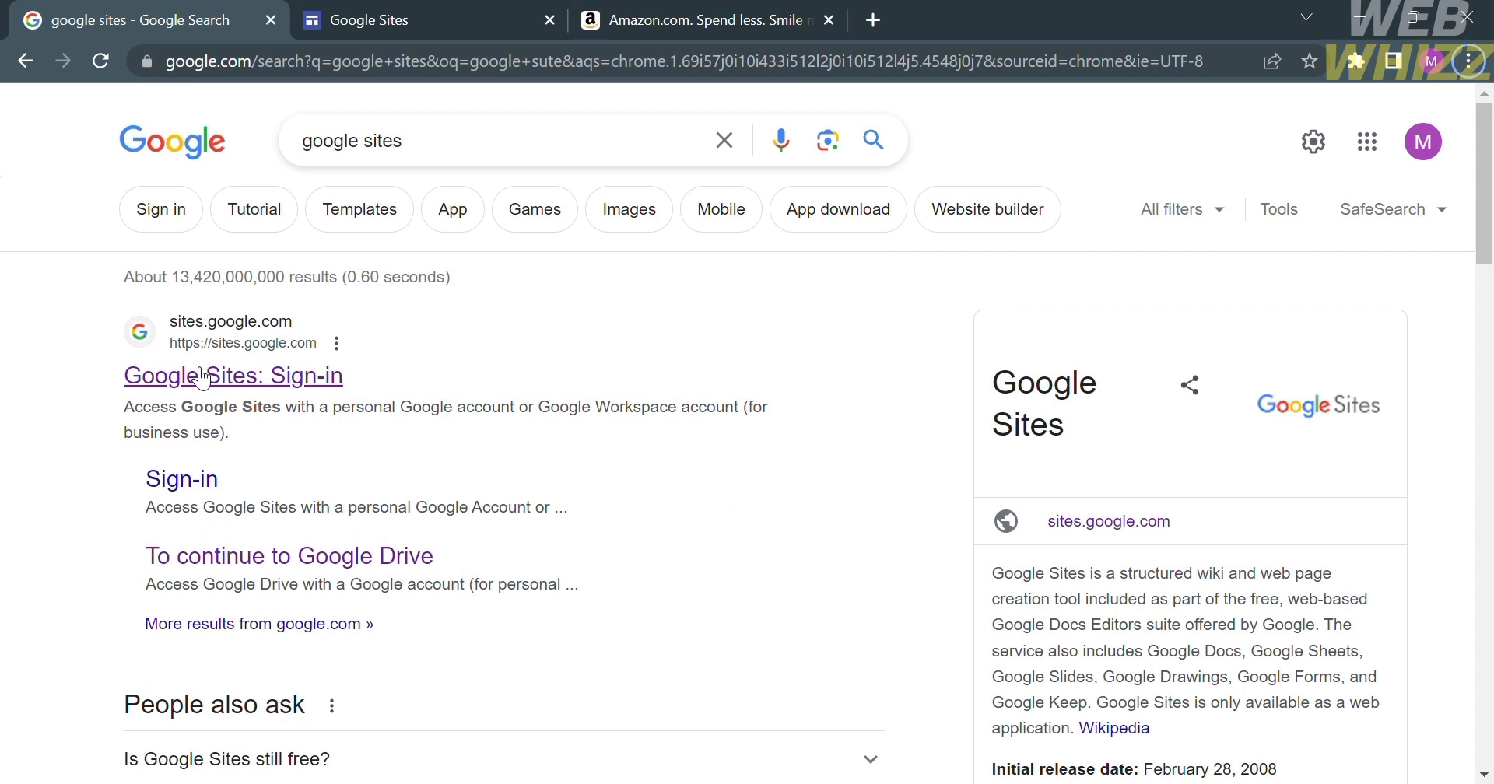
Switch to Google Sites, create a new blank site and skip the introductory tour
{"action": "left_click", "coordinate": [453, 11]}
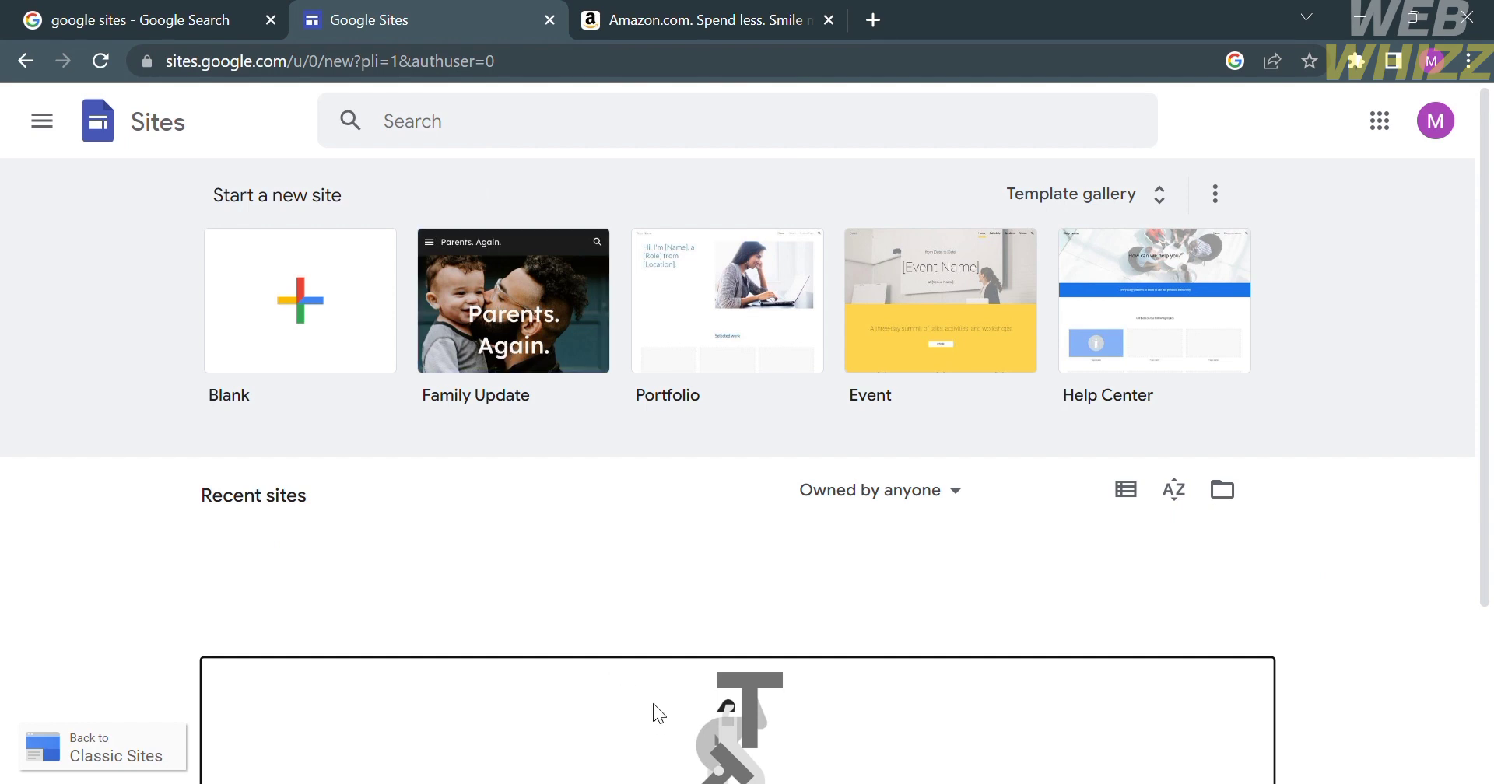
{"action": "scroll", "coordinate": [652, 704], "scroll_direction": "down", "scroll_amount": 3}
{"action": "scroll", "coordinate": [652, 703], "scroll_direction": "up", "scroll_amount": 2}
{"action": "scroll", "coordinate": [652, 703], "scroll_direction": "up", "scroll_amount": 1}
{"action": "left_click", "coordinate": [260, 296]}
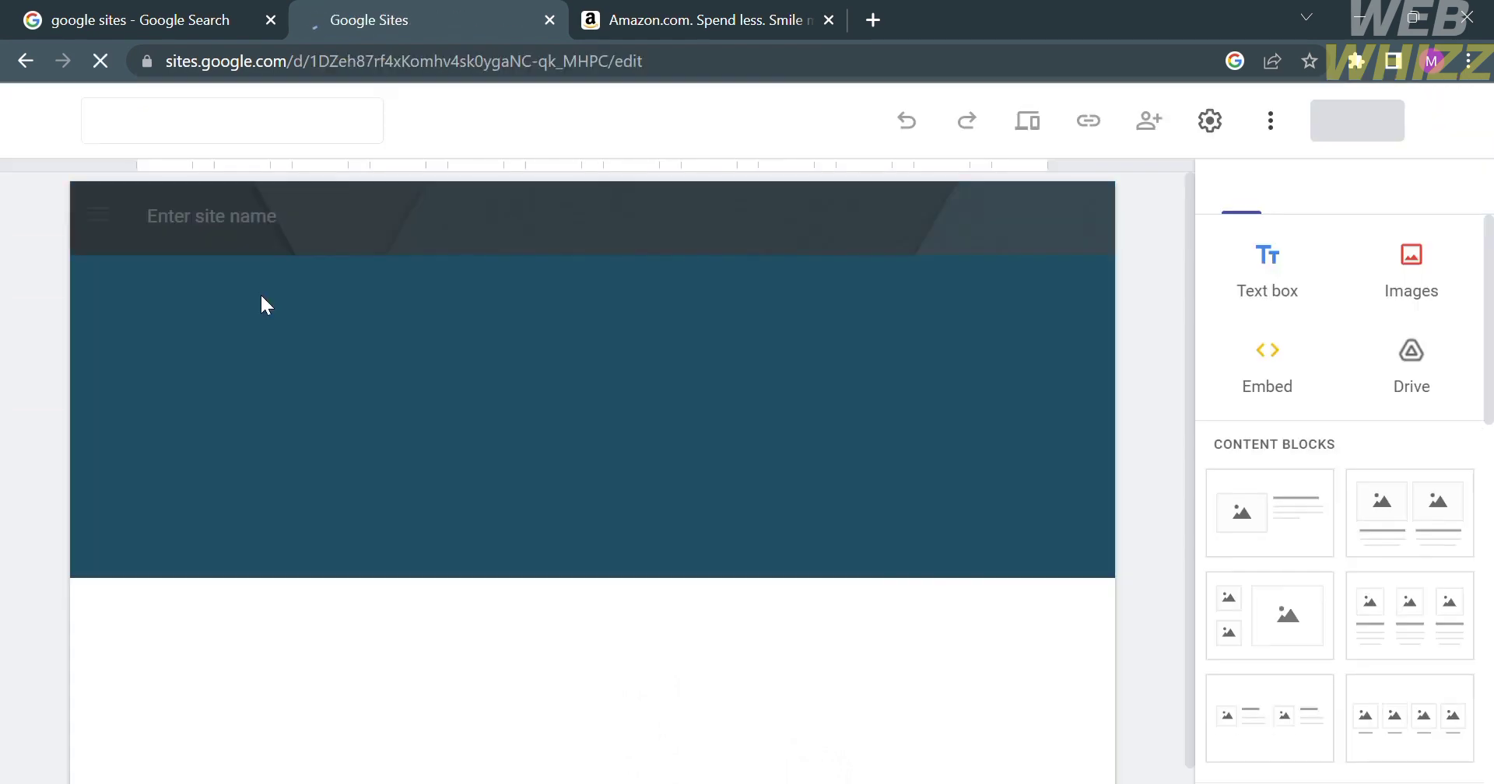
{"action": "left_click", "coordinate": [505, 288]}
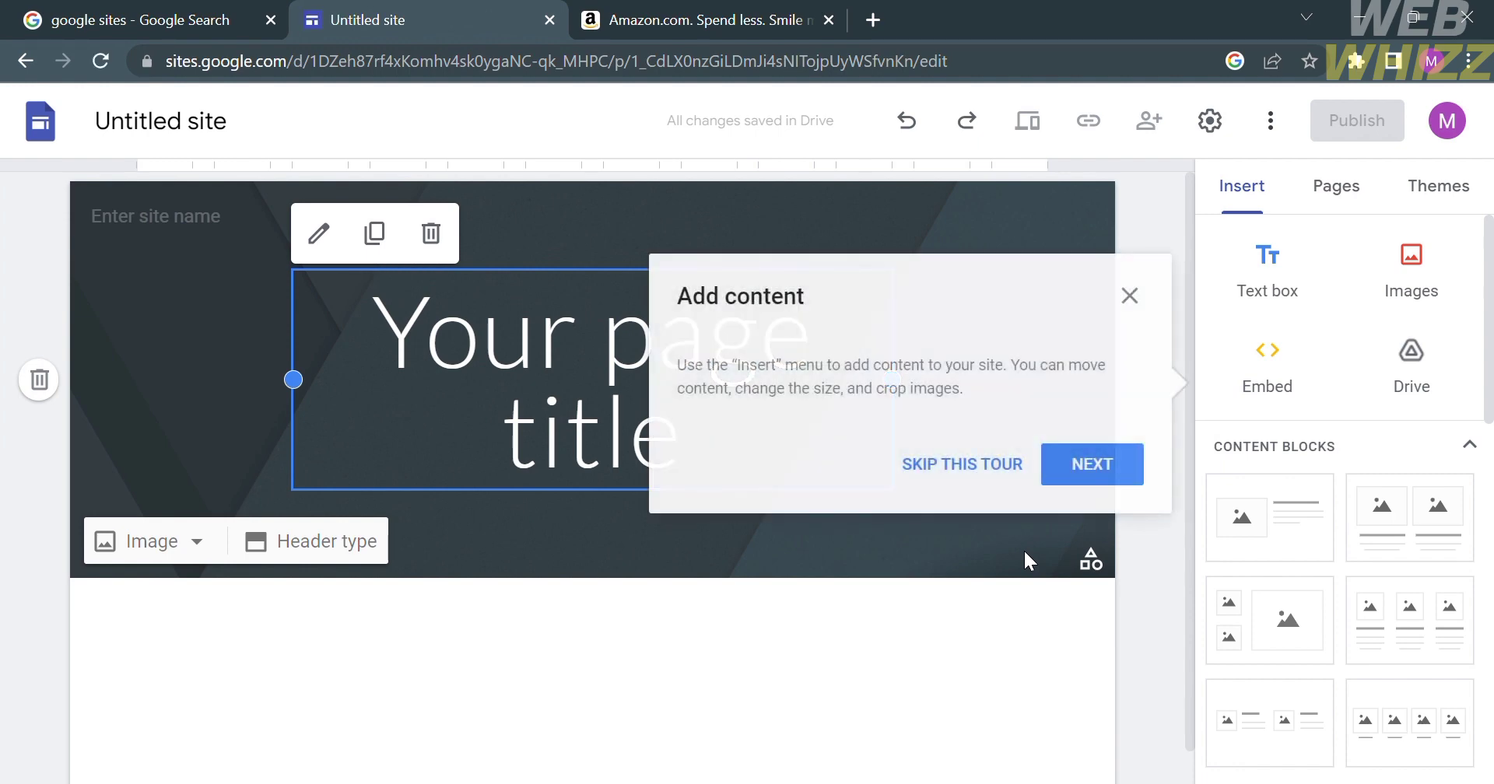
{"action": "left_click", "coordinate": [949, 466]}
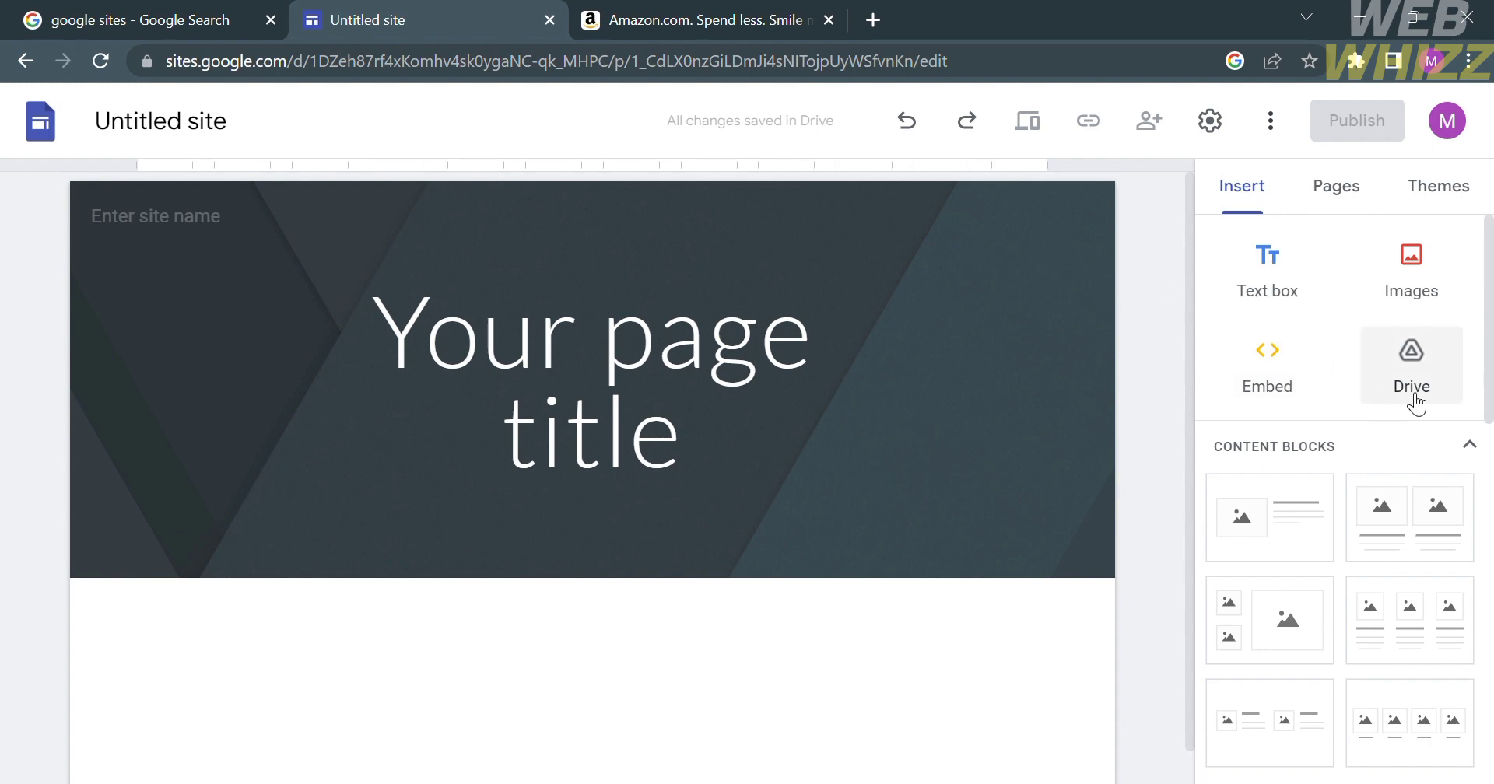
Insert the content block with one image beside a heading and text below the page header
{"action": "scroll", "coordinate": [1346, 579], "scroll_direction": "down", "scroll_amount": 1}
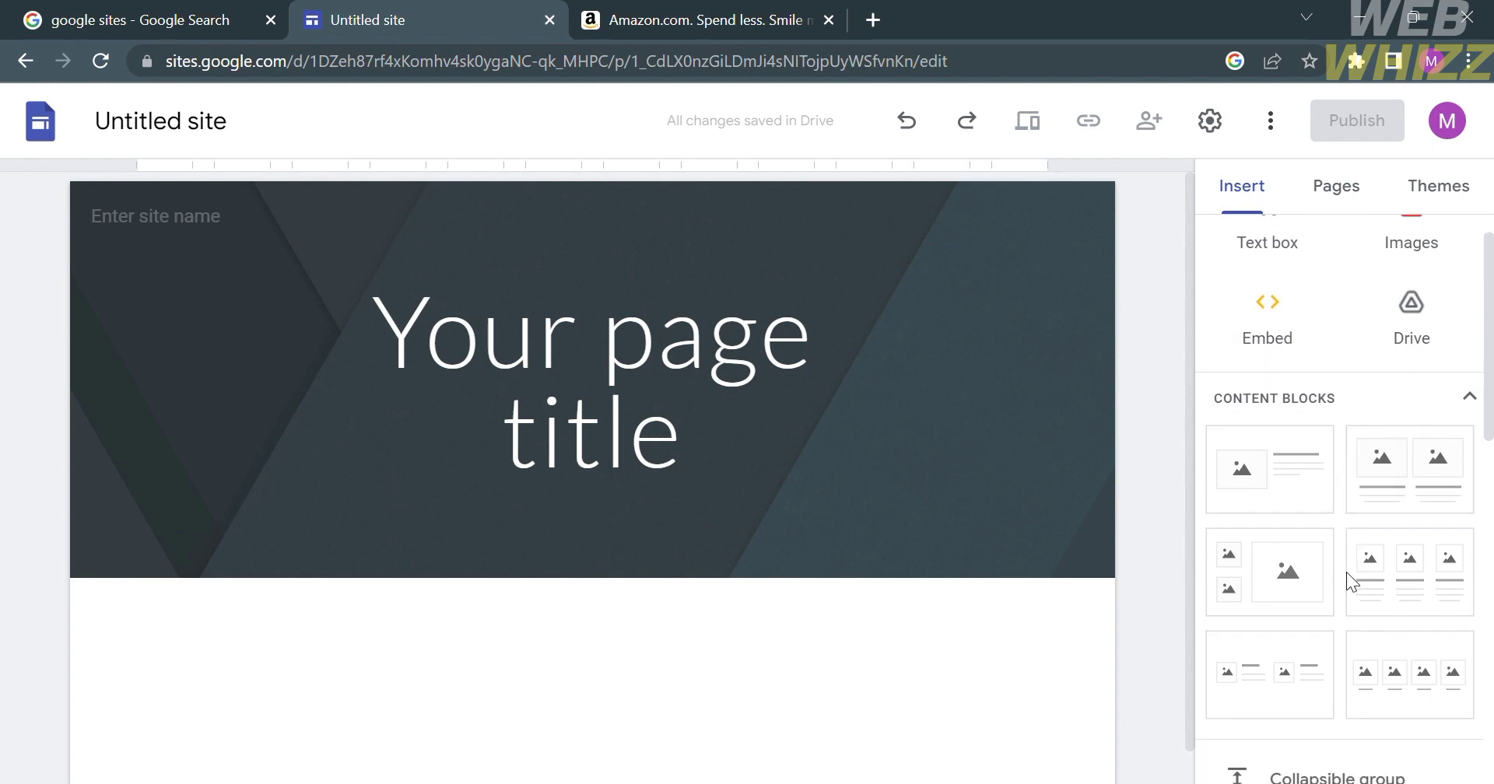
{"action": "scroll", "coordinate": [1346, 579], "scroll_direction": "down", "scroll_amount": 2}
{"action": "left_click", "coordinate": [1328, 390]}
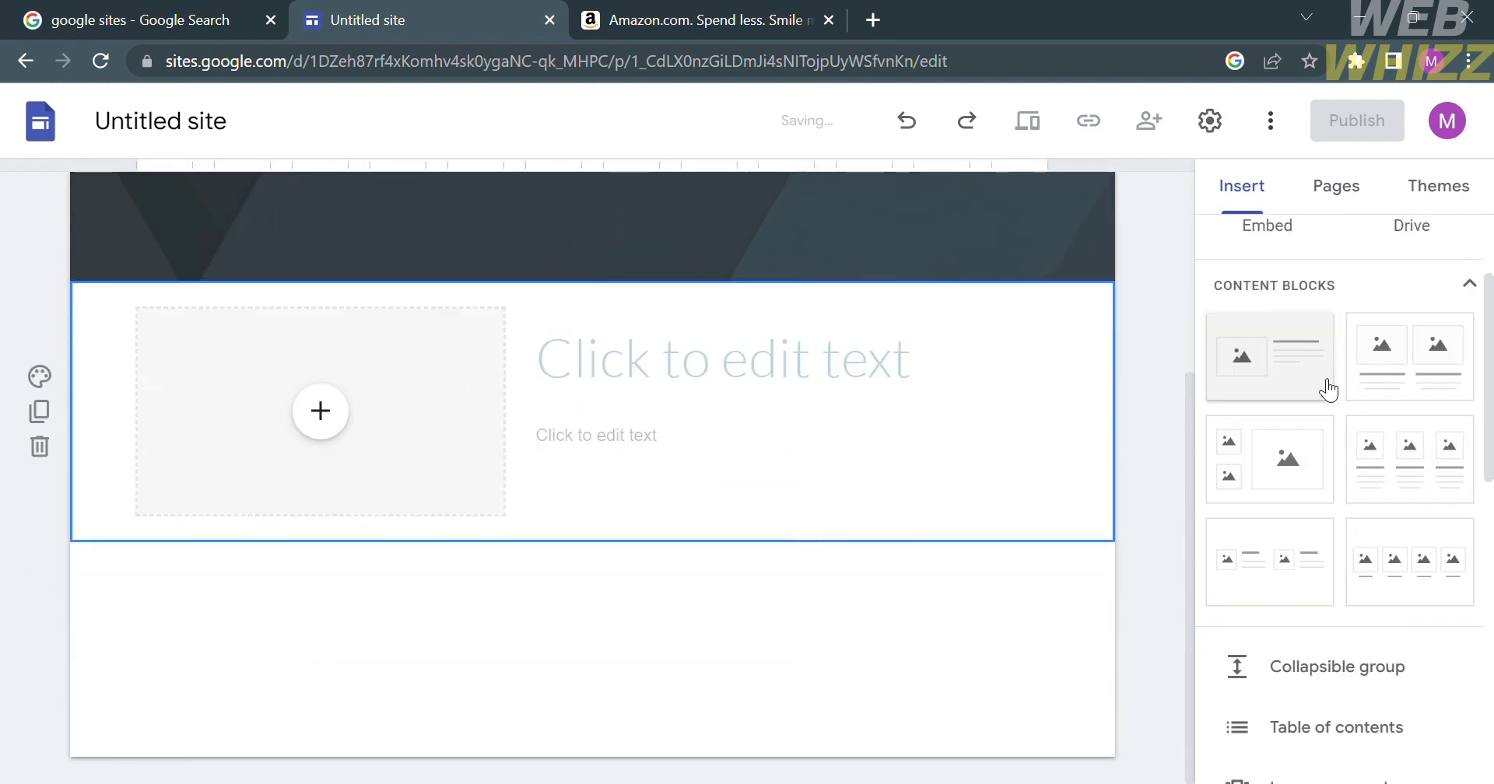
{"action": "left_click", "coordinate": [1304, 453]}
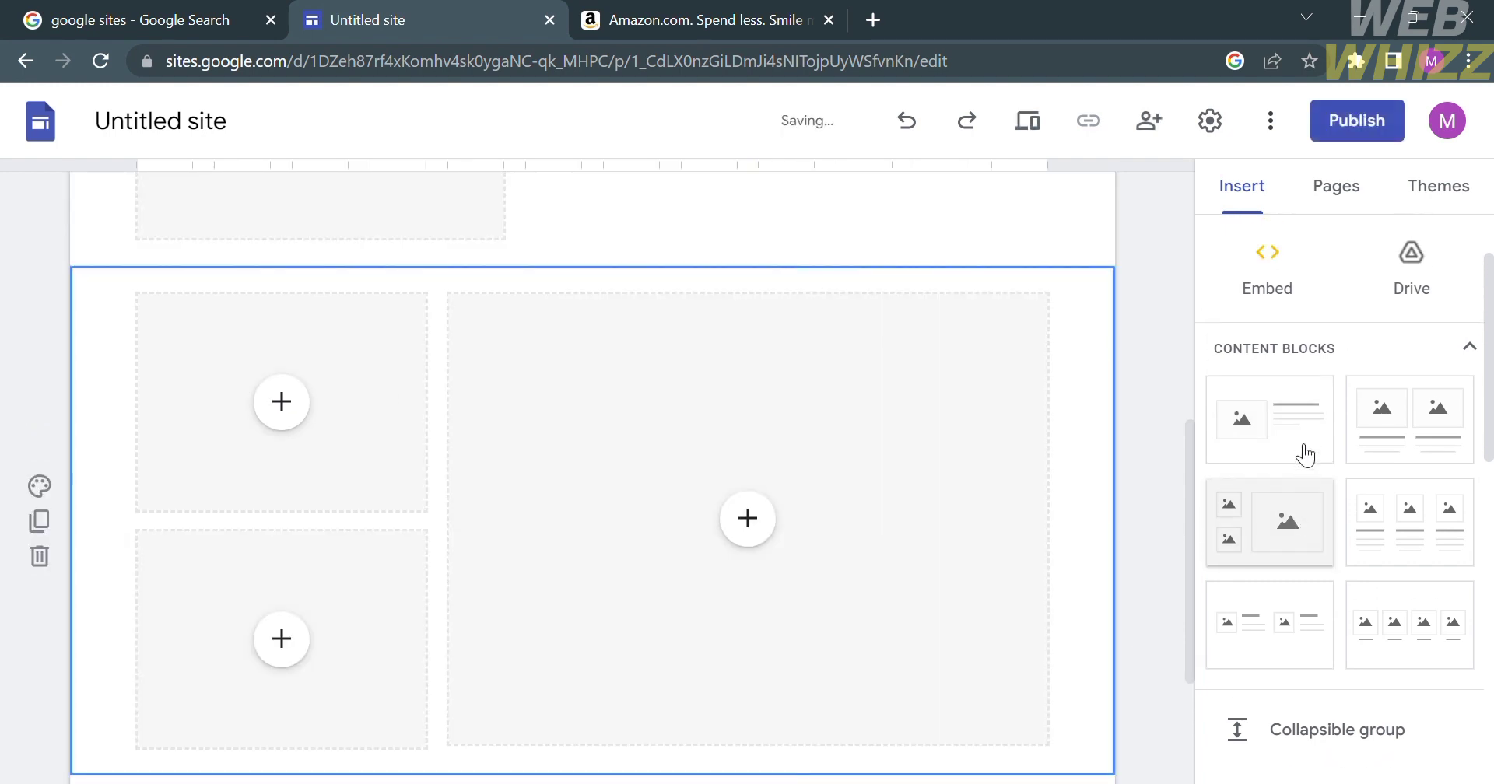
{"action": "scroll", "coordinate": [1297, 444], "scroll_direction": "up", "scroll_amount": 2}
{"action": "scroll", "coordinate": [743, 190], "scroll_direction": "up", "scroll_amount": 3}
{"action": "scroll", "coordinate": [741, 190], "scroll_direction": "up", "scroll_amount": 2}
{"action": "scroll", "coordinate": [737, 187], "scroll_direction": "down", "scroll_amount": 5}
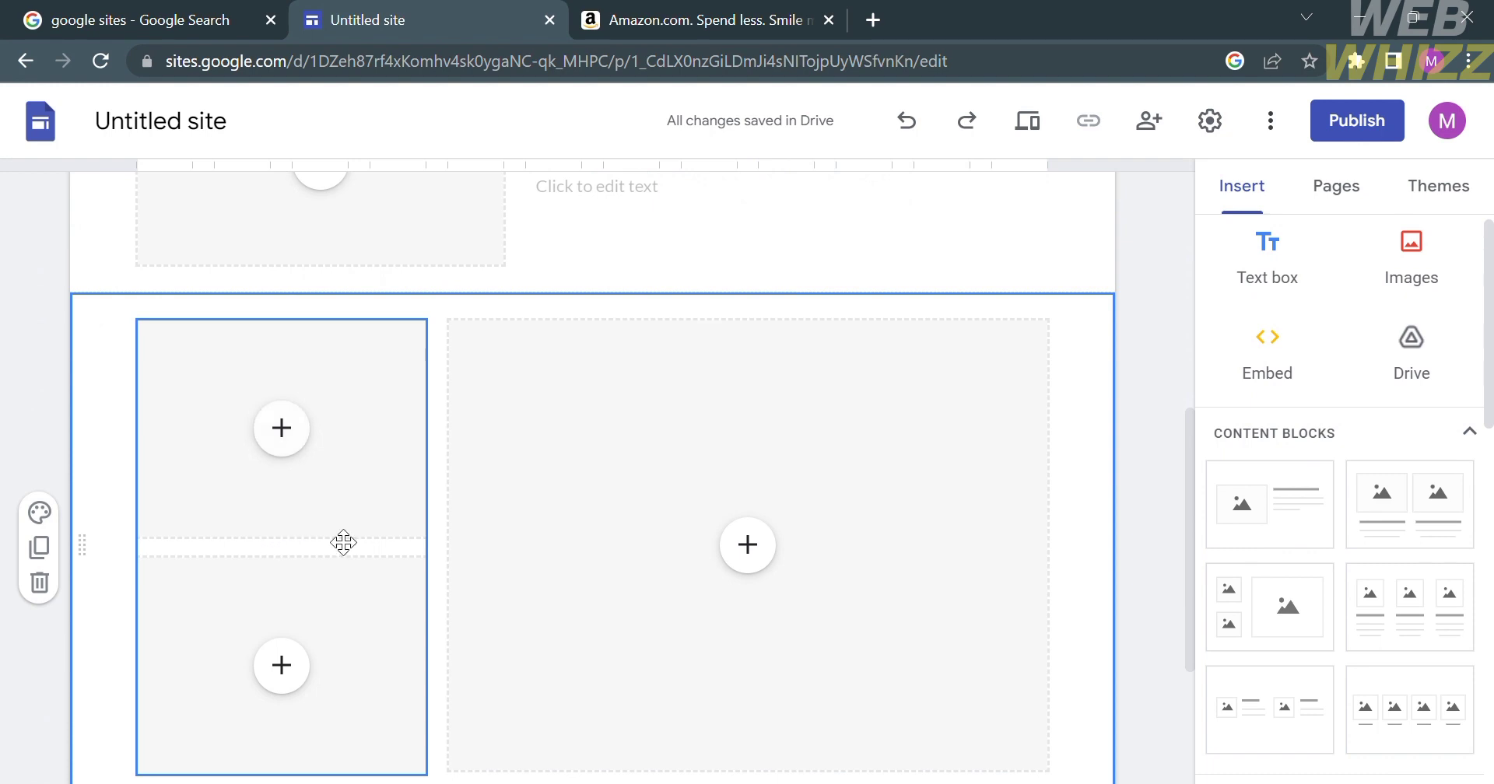
{"action": "key", "text": "ctrl+z"}
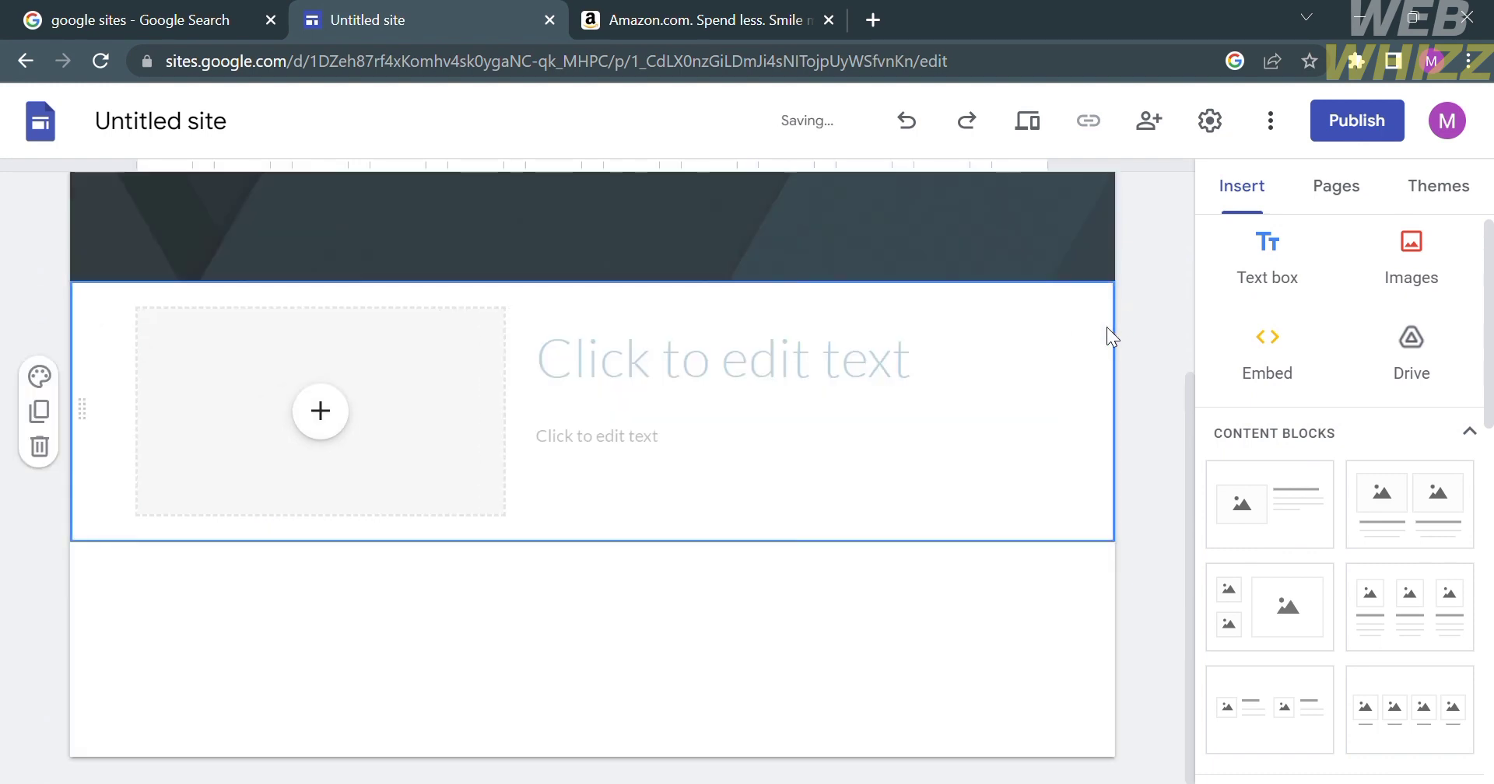
Try the Diplomat theme on the site and look over the page
{"action": "left_click", "coordinate": [1444, 199]}
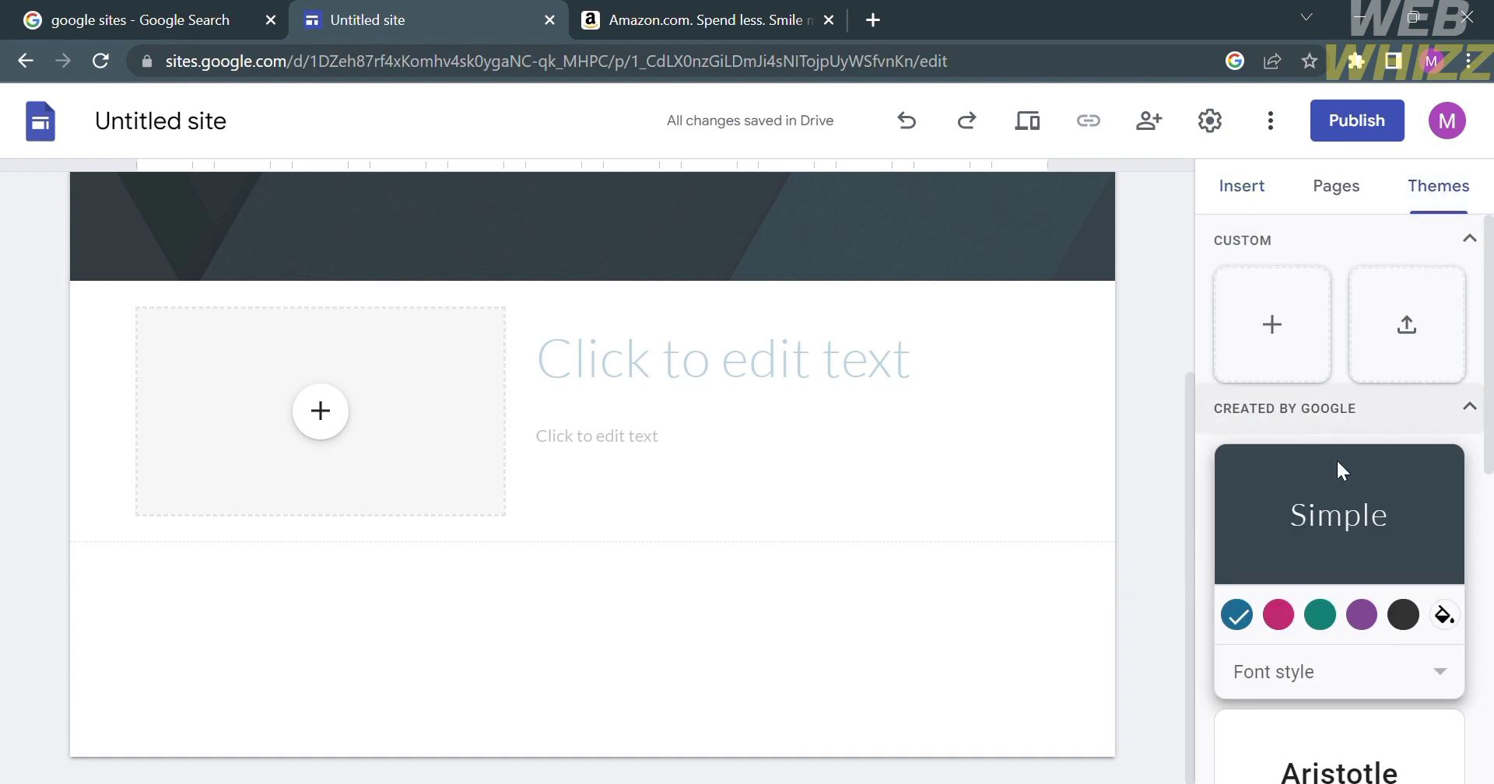
{"action": "scroll", "coordinate": [1322, 549], "scroll_direction": "down", "scroll_amount": 4}
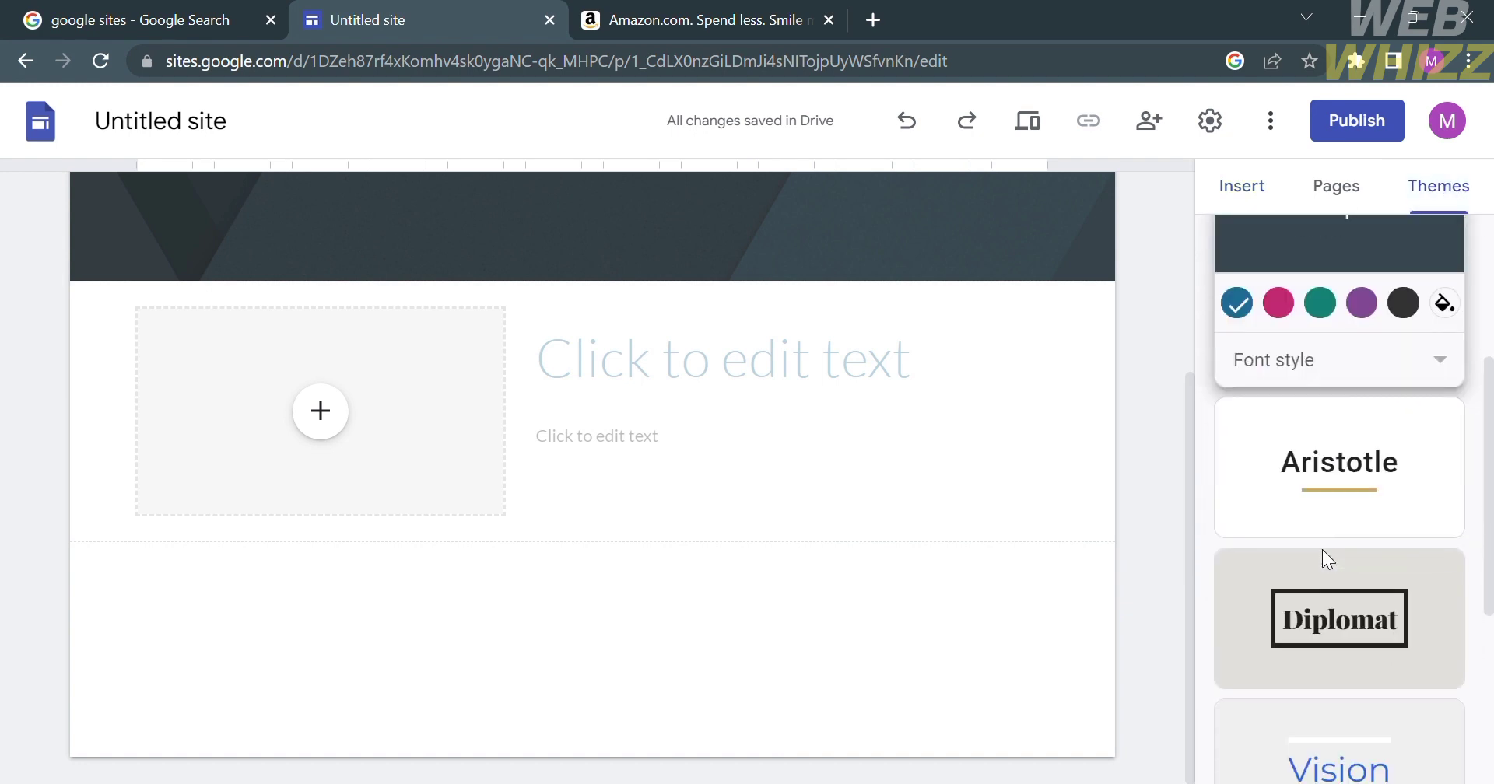
{"action": "scroll", "coordinate": [1311, 488], "scroll_direction": "down", "scroll_amount": 2}
{"action": "left_click", "coordinate": [1310, 488]}
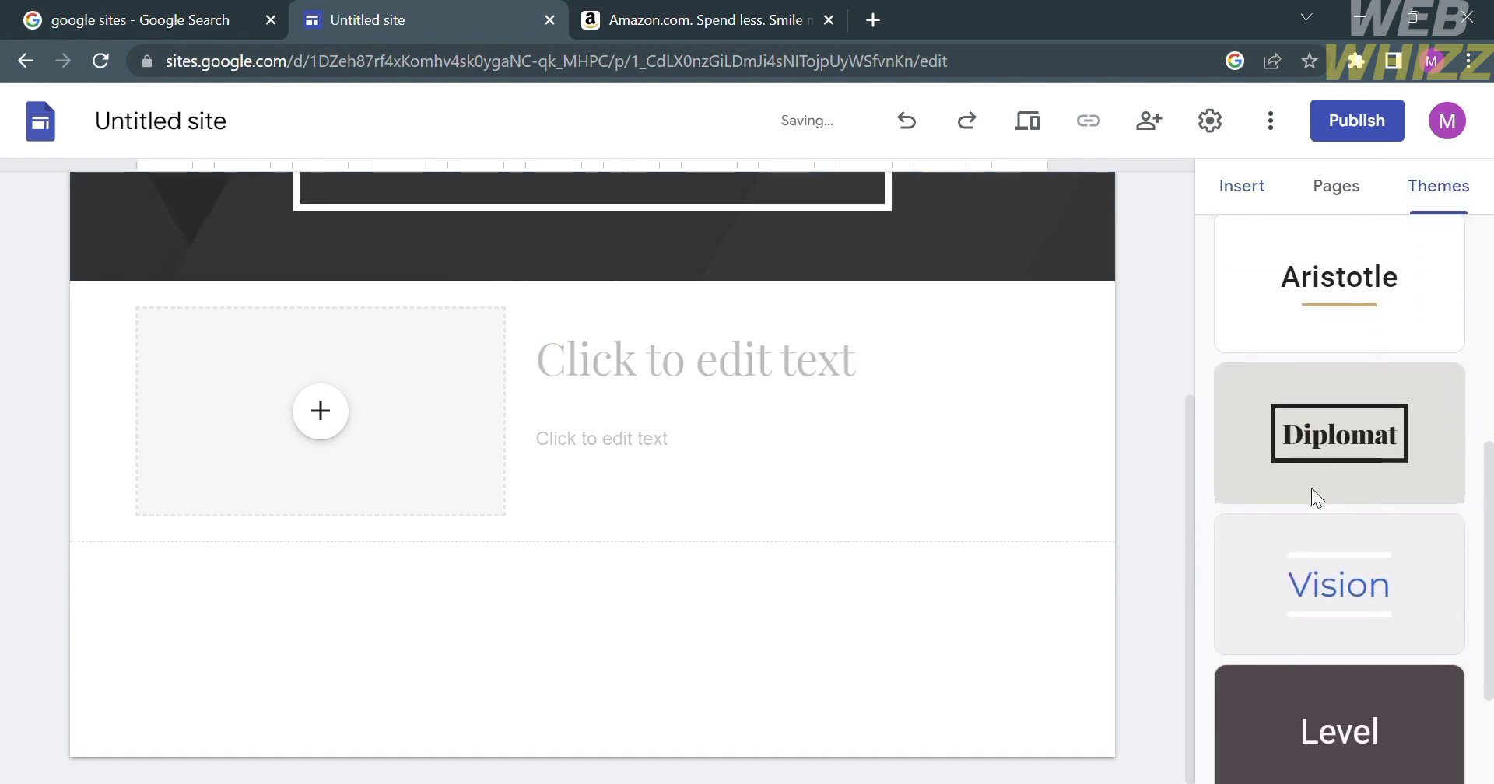
{"action": "scroll", "coordinate": [1310, 488], "scroll_direction": "up", "scroll_amount": 5}
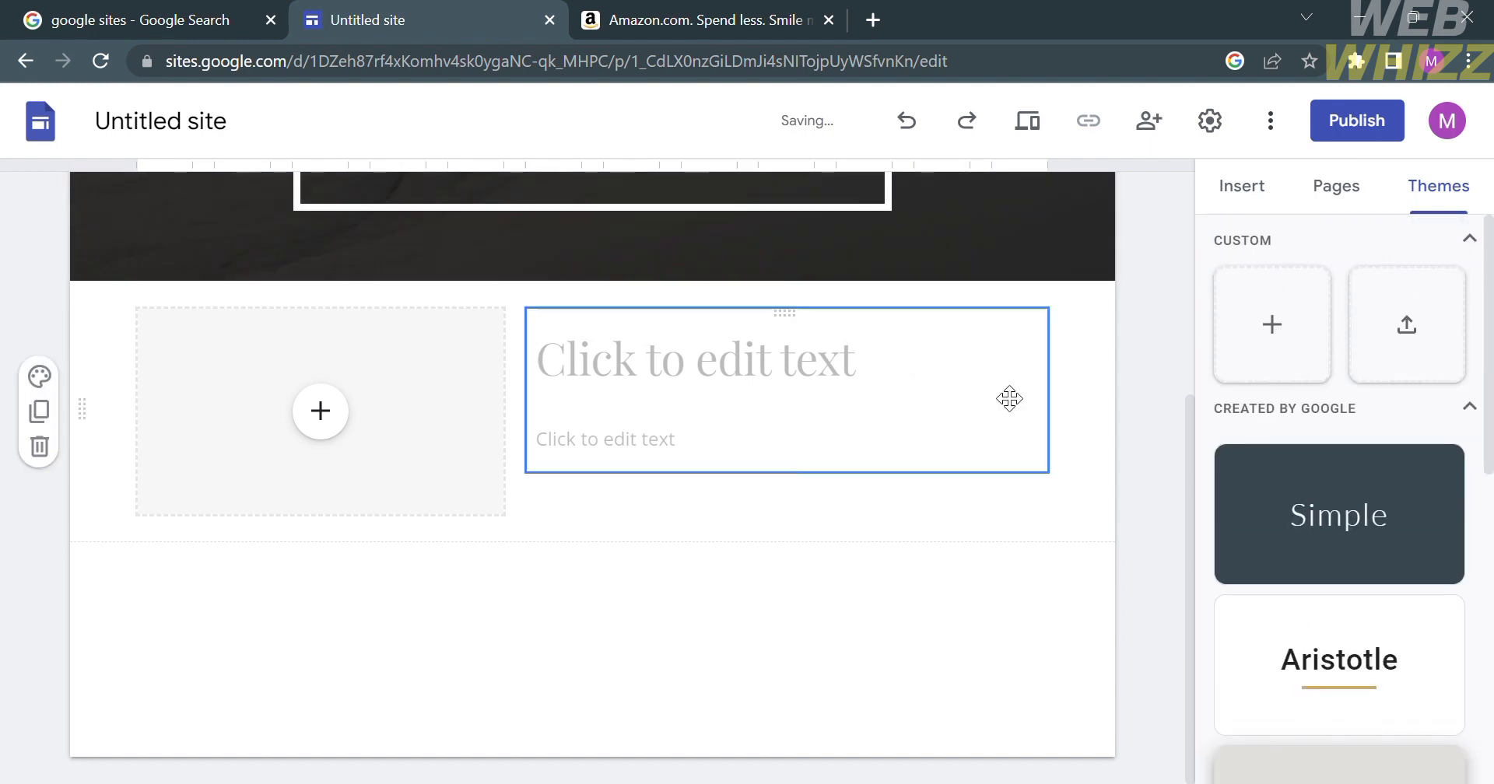
{"action": "scroll", "coordinate": [963, 377], "scroll_direction": "up", "scroll_amount": 4}
{"action": "scroll", "coordinate": [964, 374], "scroll_direction": "down", "scroll_amount": 4}
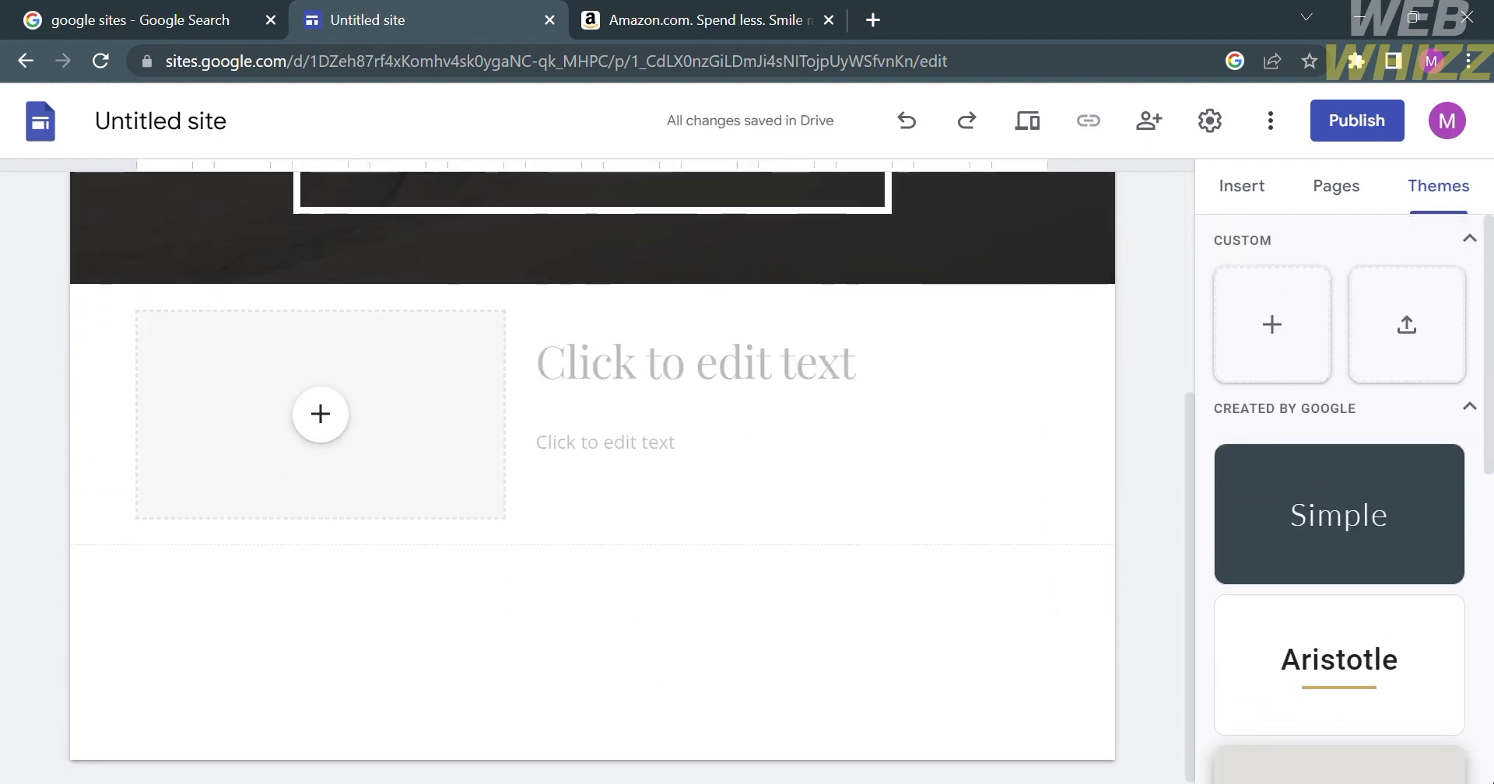
Apply the Level theme to the site with the blue accent colour
{"action": "scroll", "coordinate": [1327, 675], "scroll_direction": "down", "scroll_amount": 8}
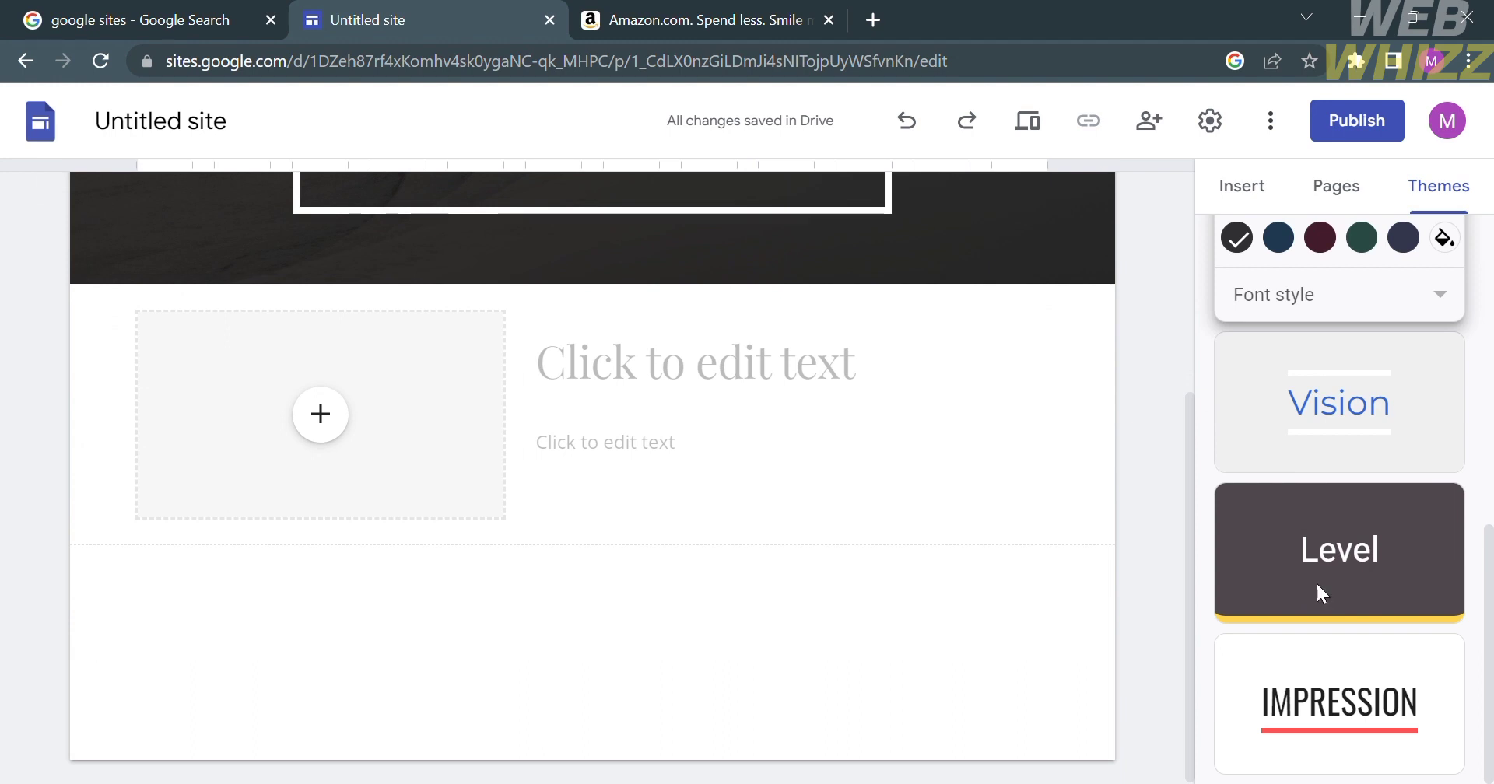
{"action": "left_click", "coordinate": [1322, 593]}
{"action": "scroll", "coordinate": [731, 410], "scroll_direction": "up", "scroll_amount": 4}
{"action": "scroll", "coordinate": [946, 459], "scroll_direction": "down", "scroll_amount": 4}
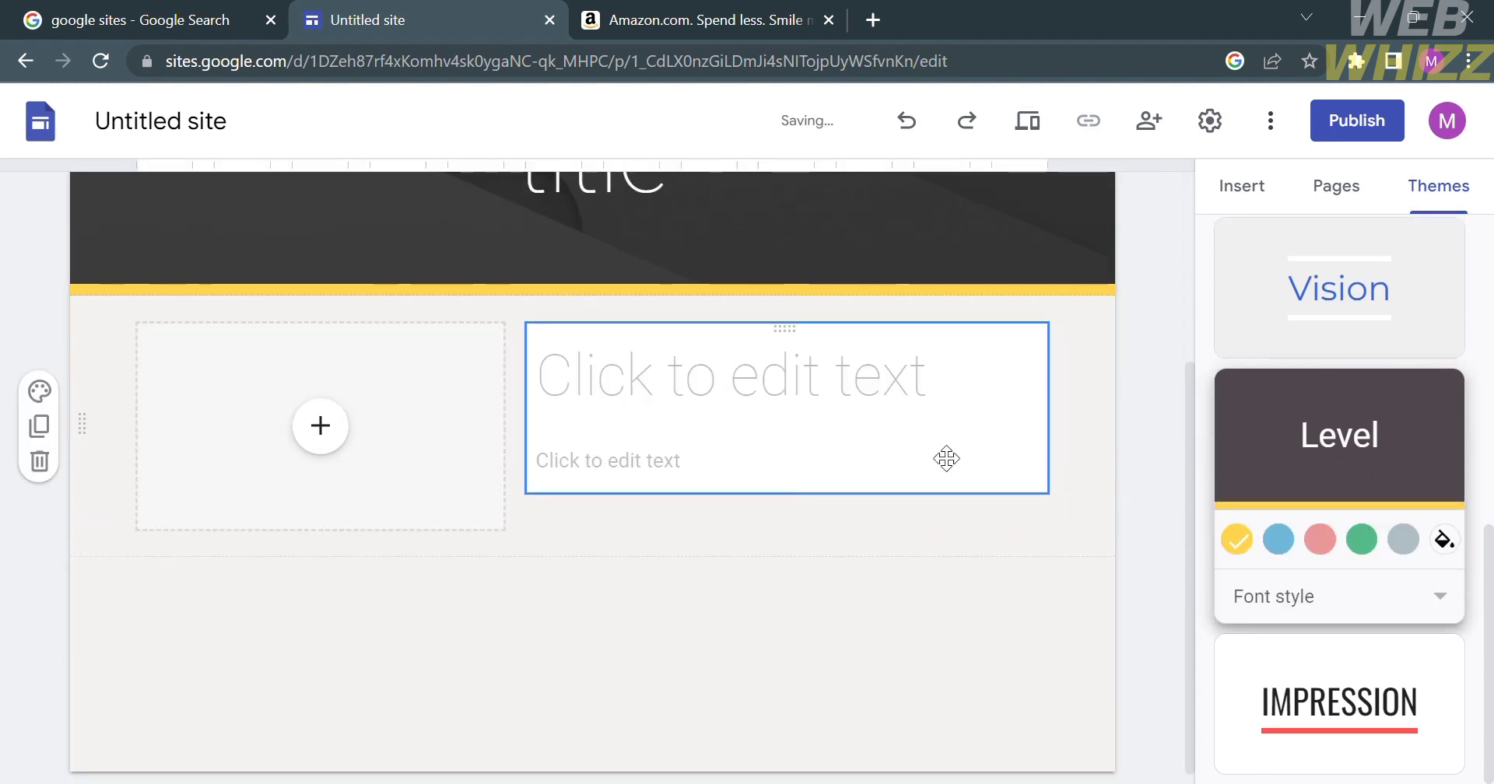
{"action": "left_click", "coordinate": [1276, 540]}
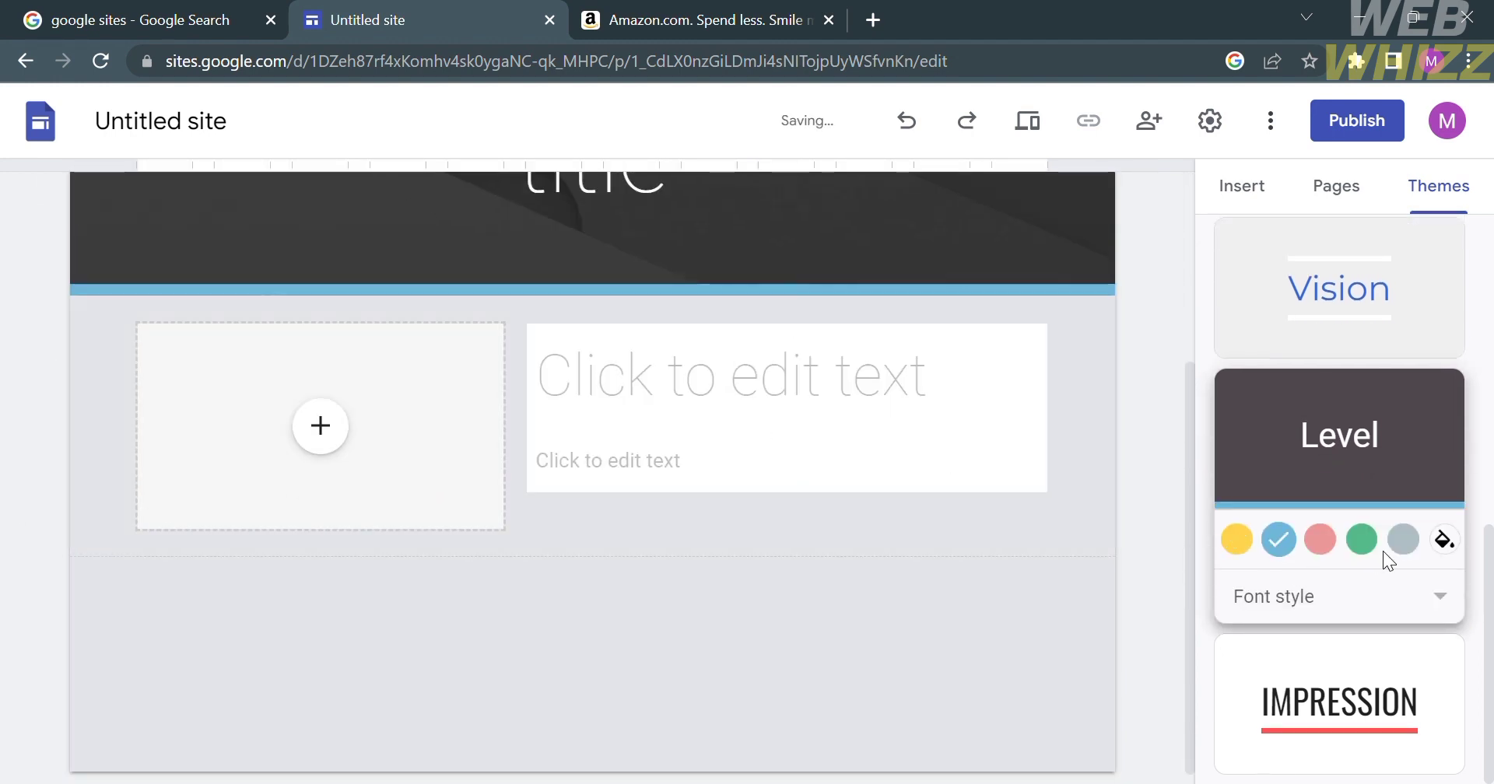
{"action": "scroll", "coordinate": [1112, 517], "scroll_direction": "up", "scroll_amount": 4}
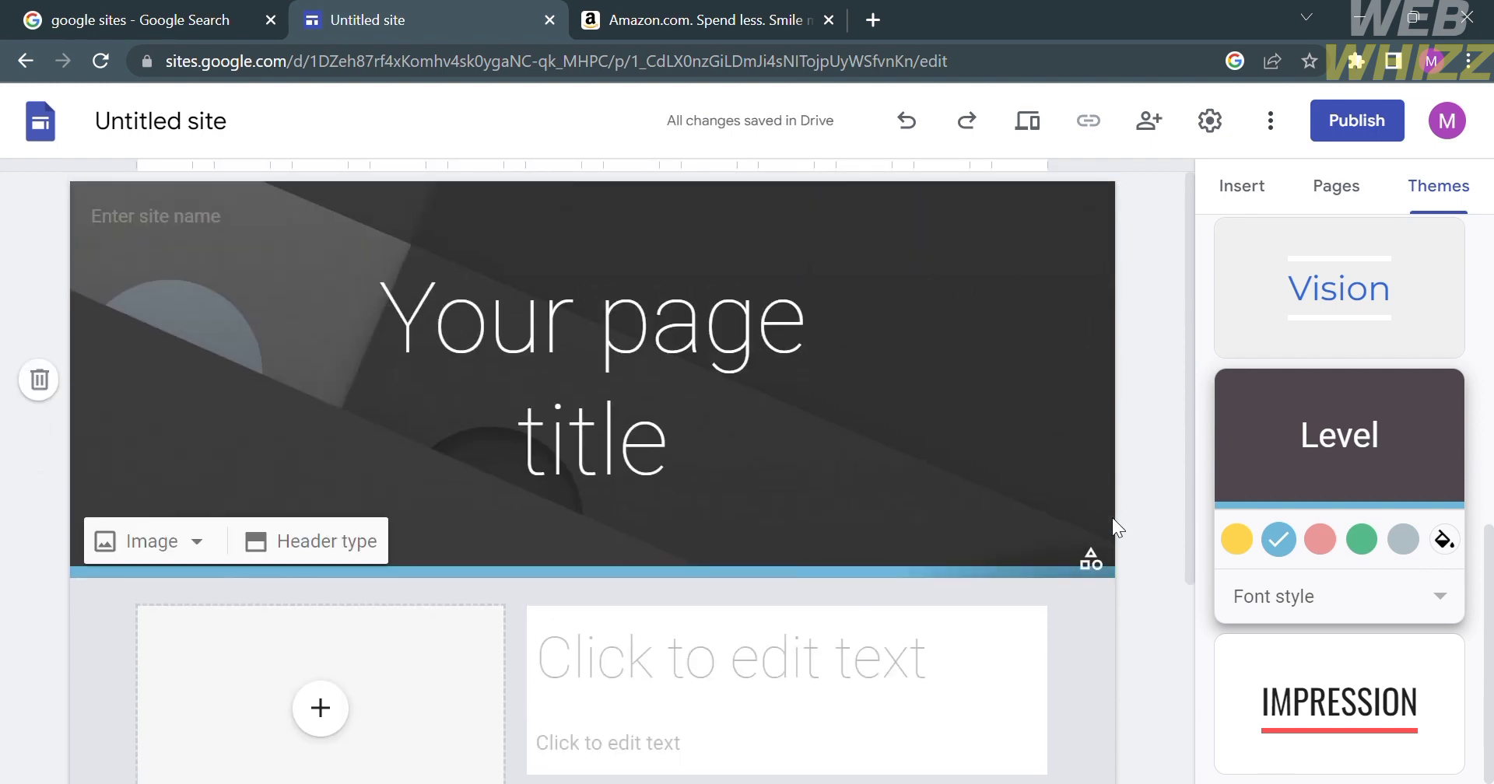
{"action": "scroll", "coordinate": [1112, 516], "scroll_direction": "down", "scroll_amount": 4}
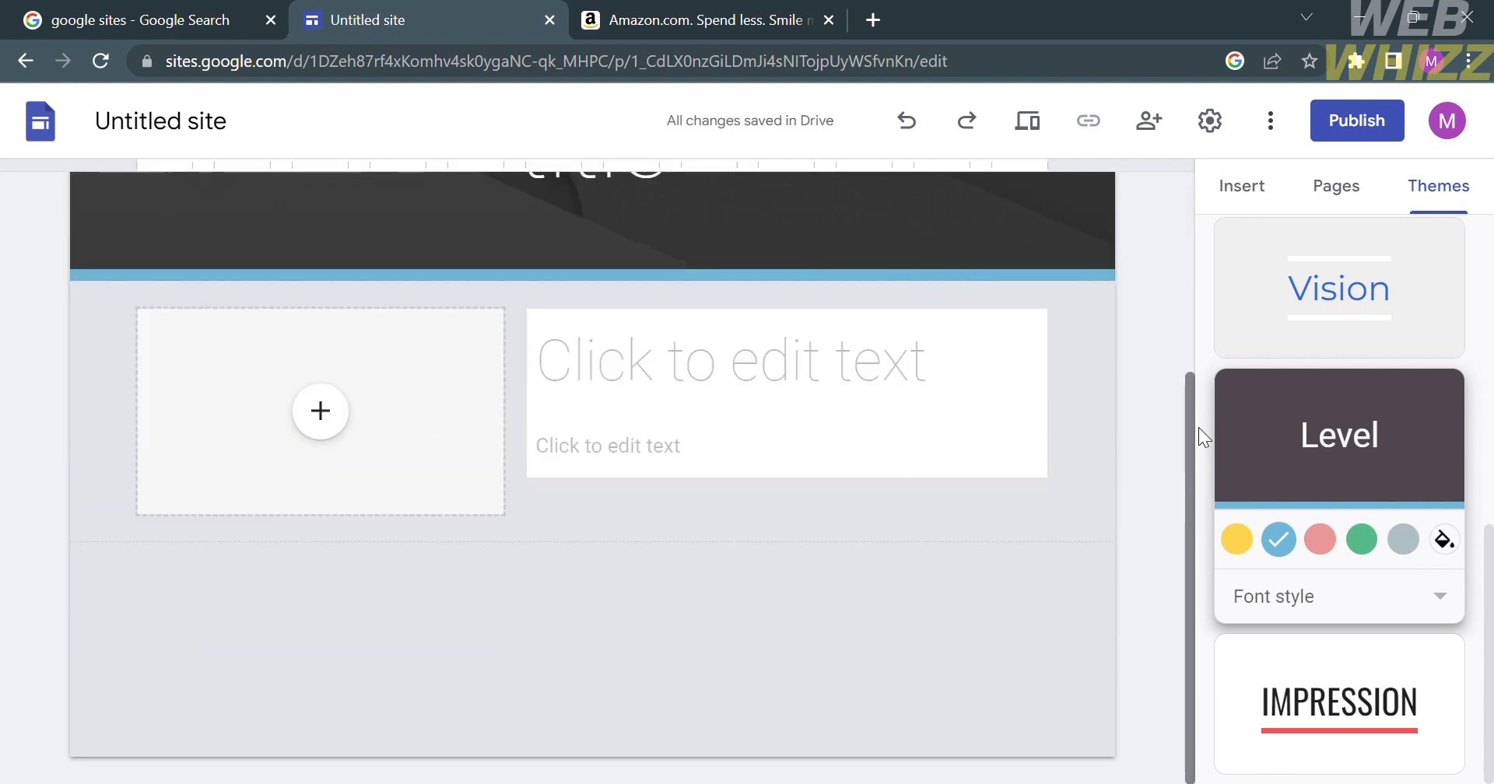
{"action": "left_click", "coordinate": [1336, 189]}
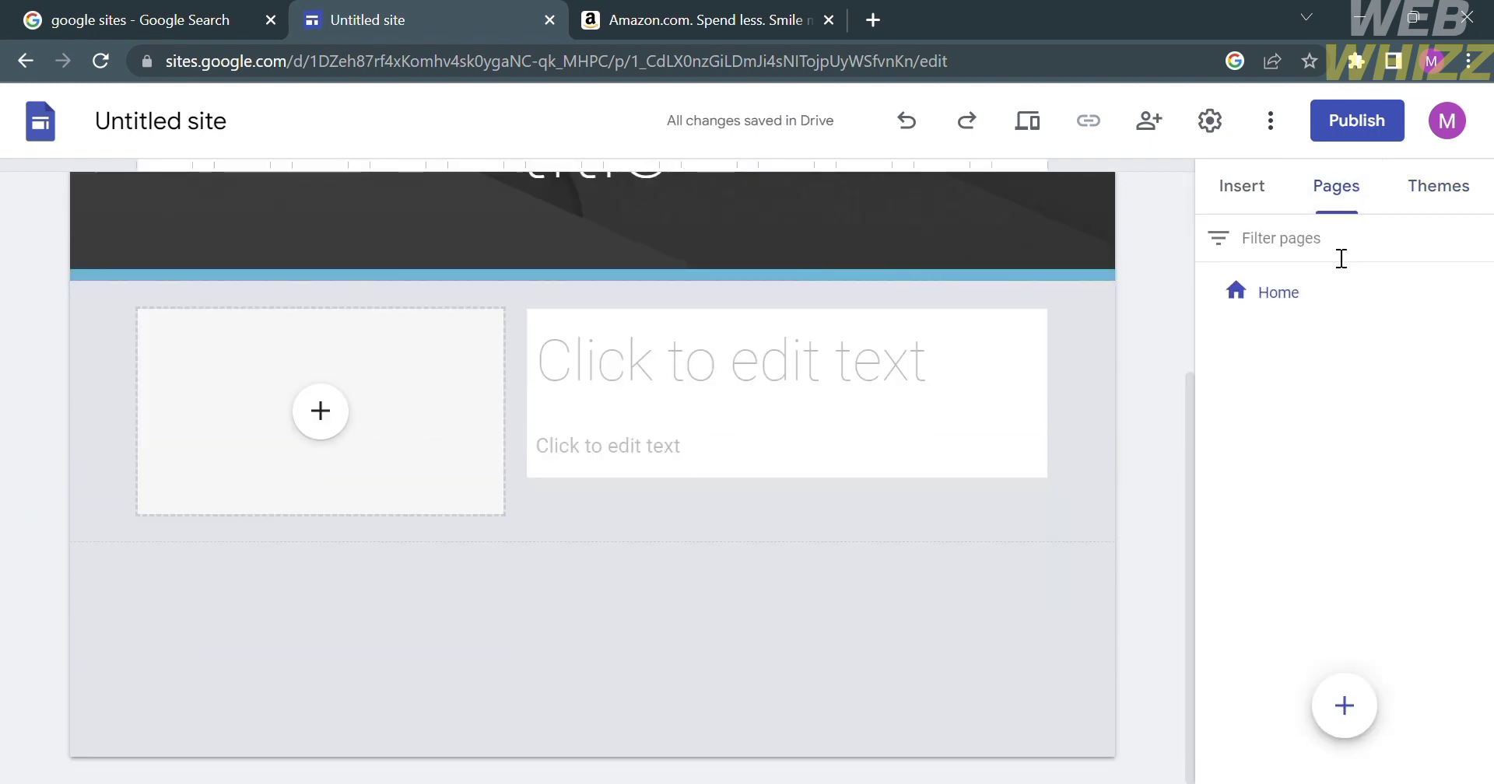
{"action": "mouse_move", "coordinate": [1358, 728]}
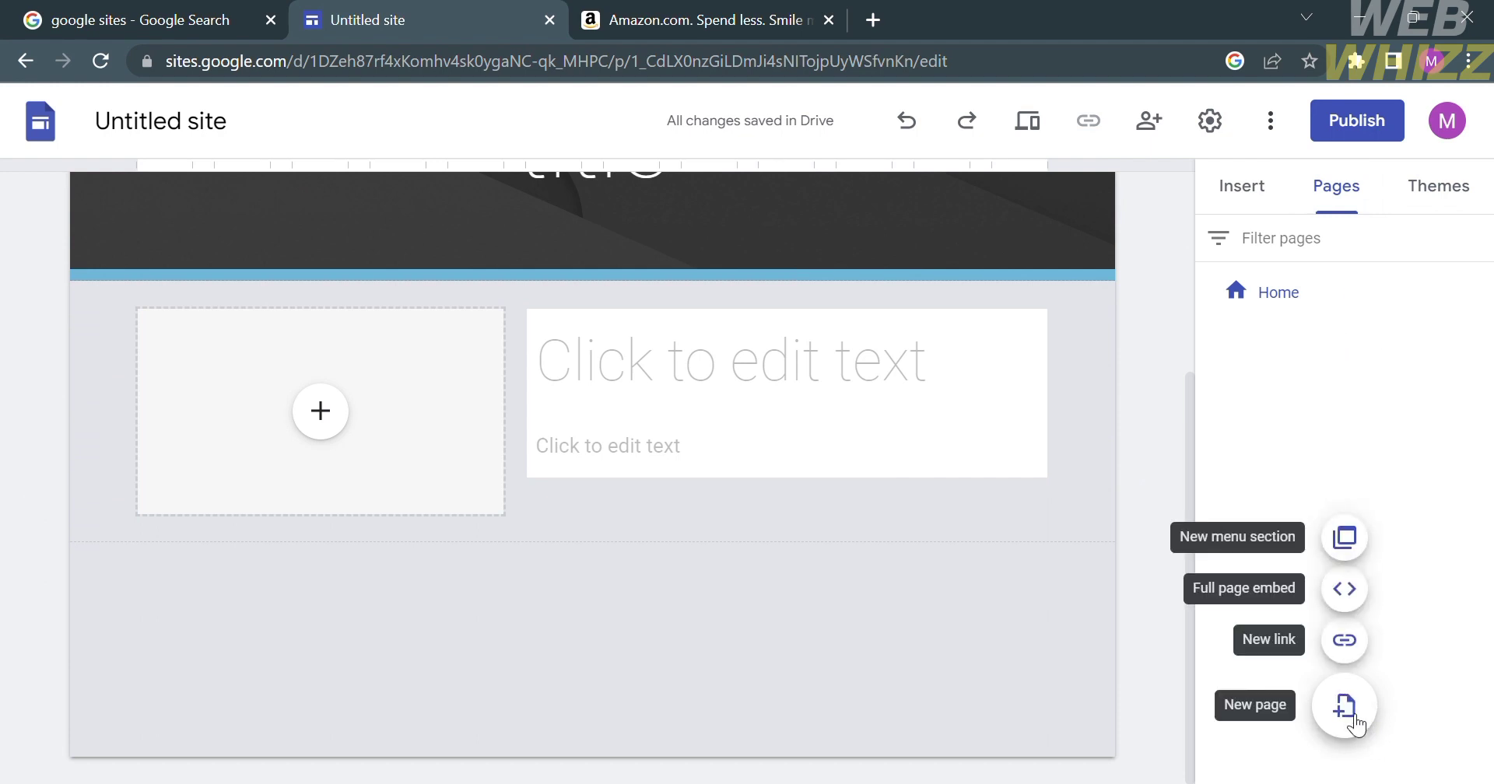
{"action": "left_click", "coordinate": [1345, 537]}
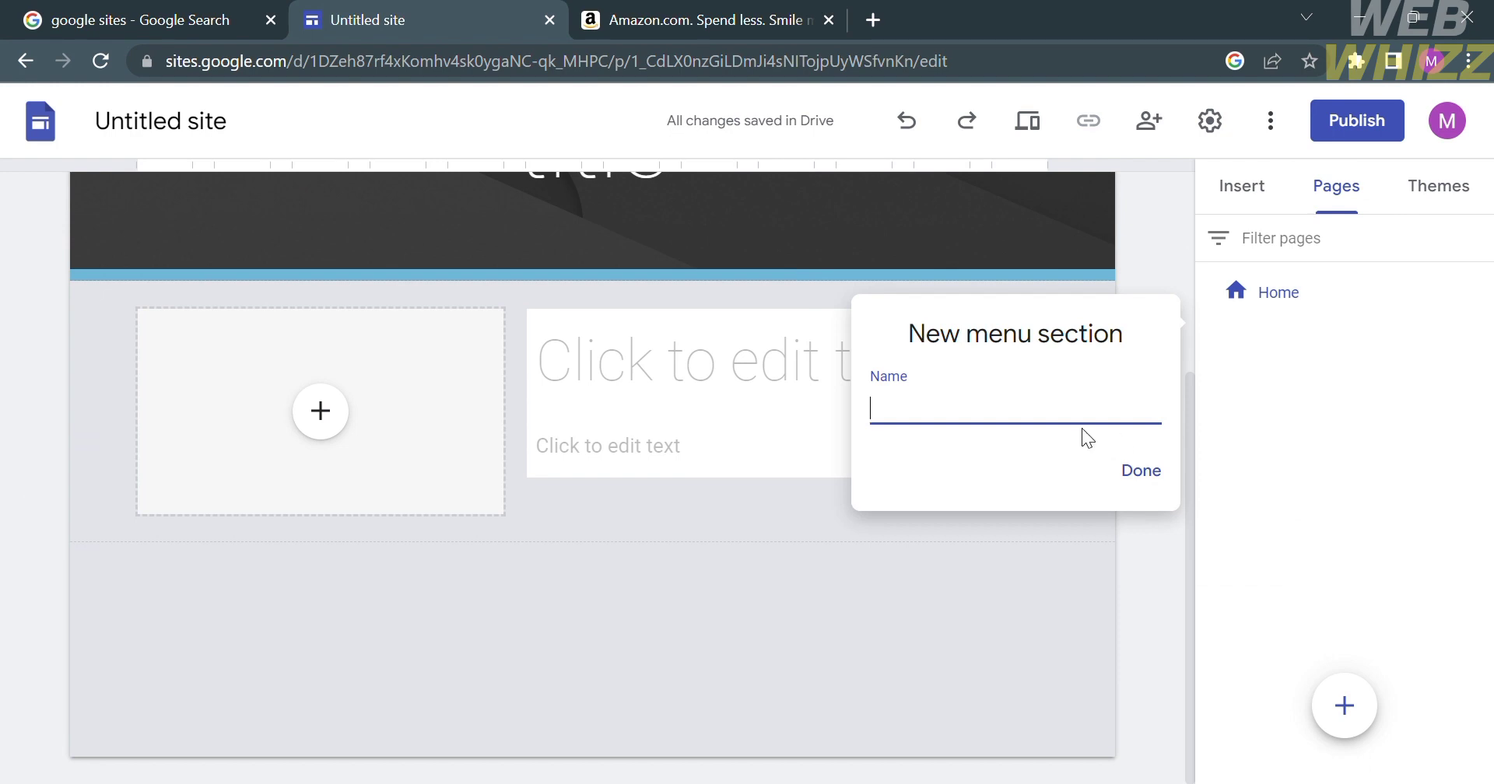
{"action": "left_click", "coordinate": [1150, 478]}
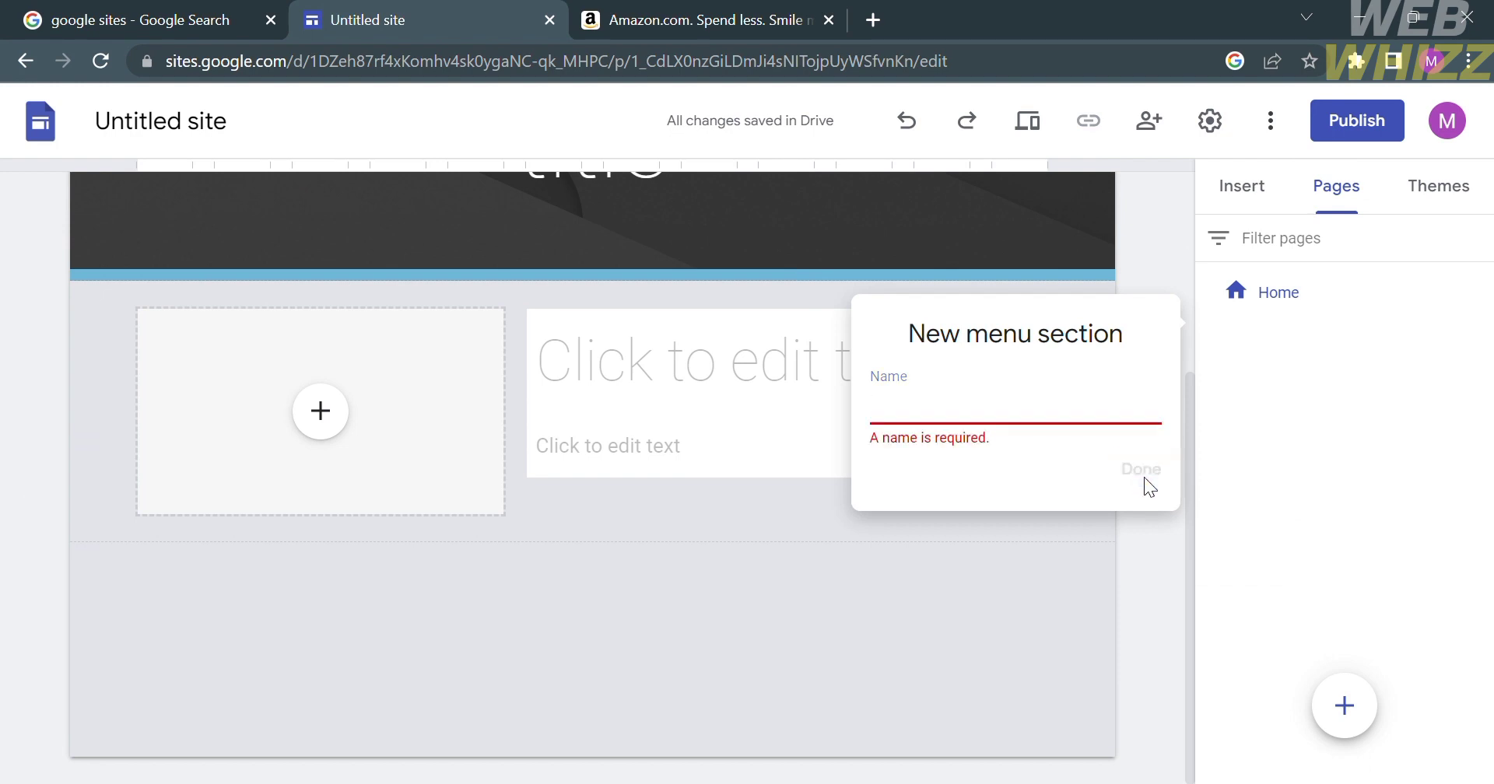
{"action": "left_click", "coordinate": [1345, 705]}
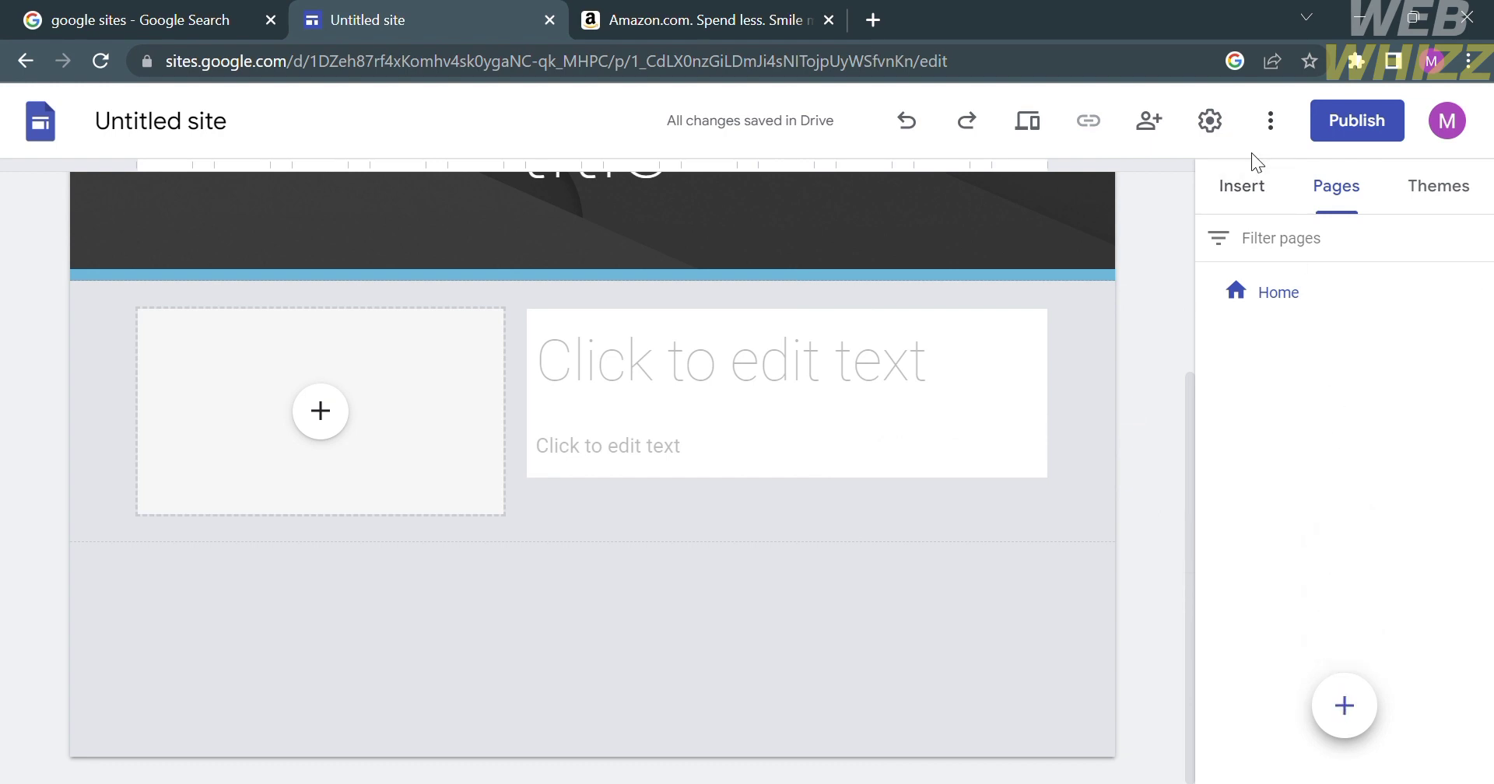
{"action": "left_click", "coordinate": [1251, 190]}
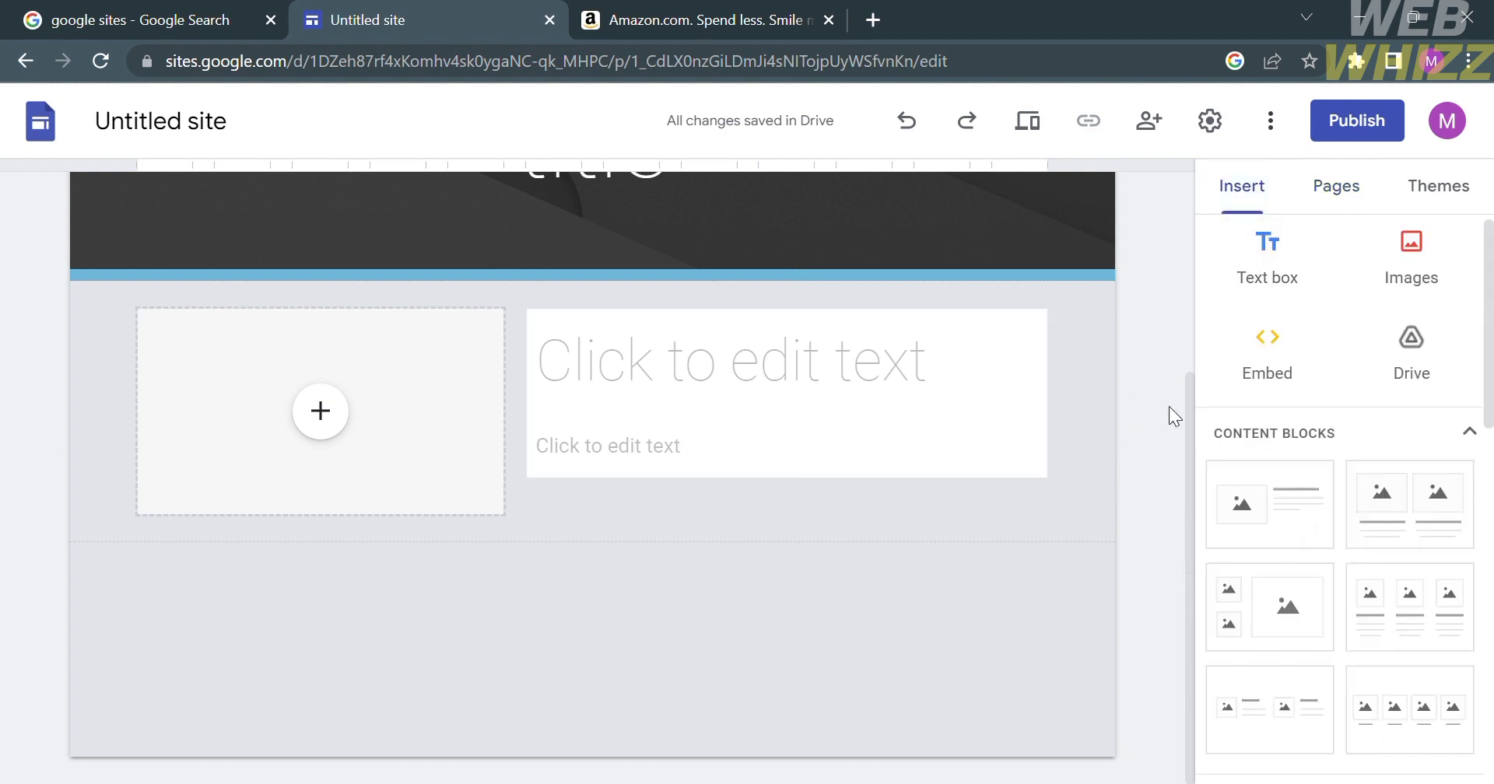
Replace the placeholder page title in the header with "Amazon Finds"
{"action": "scroll", "coordinate": [1067, 413], "scroll_direction": "up", "scroll_amount": 3}
{"action": "left_click", "coordinate": [426, 320]}
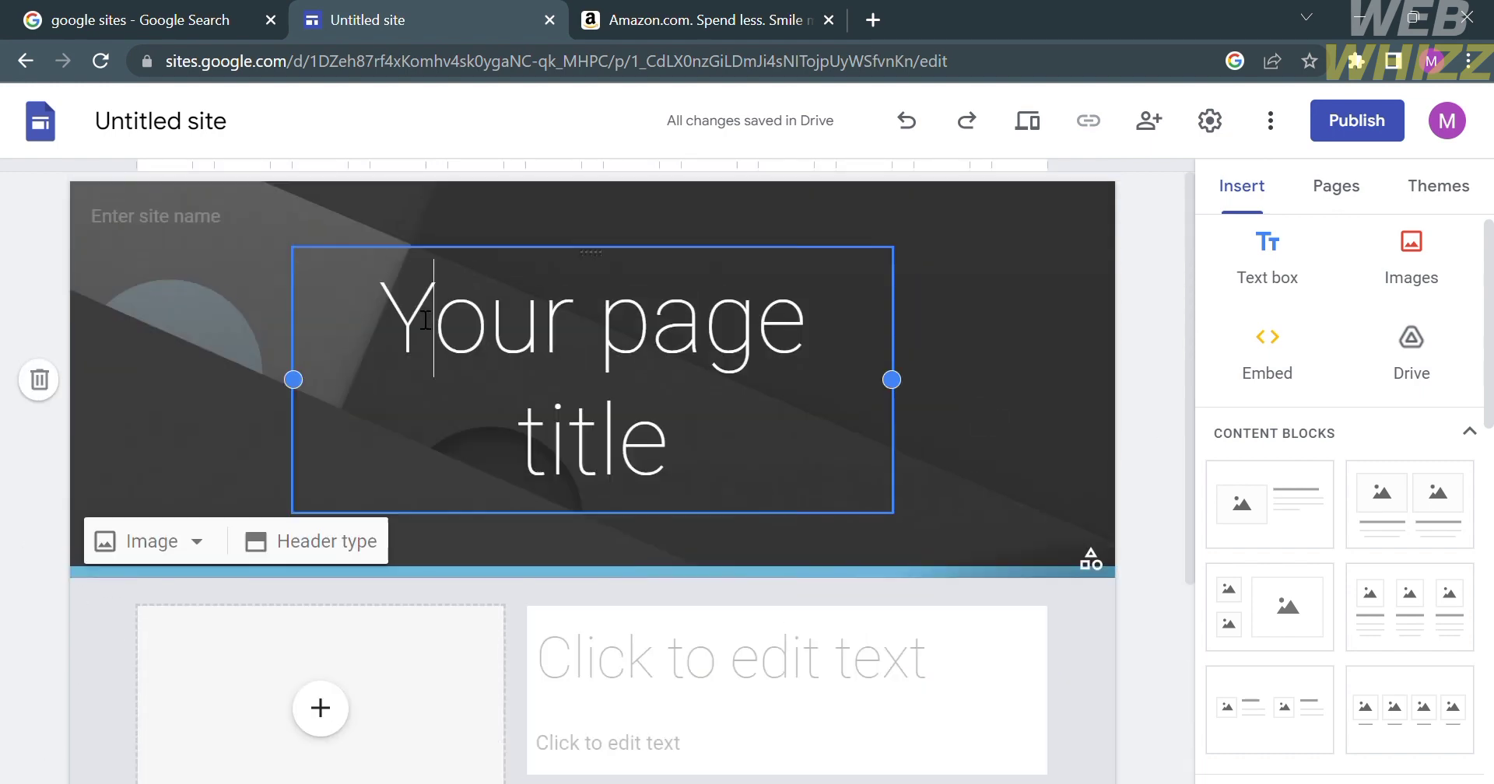
{"action": "left_click_drag", "start_coordinate": [410, 319], "coordinate": [692, 472]}
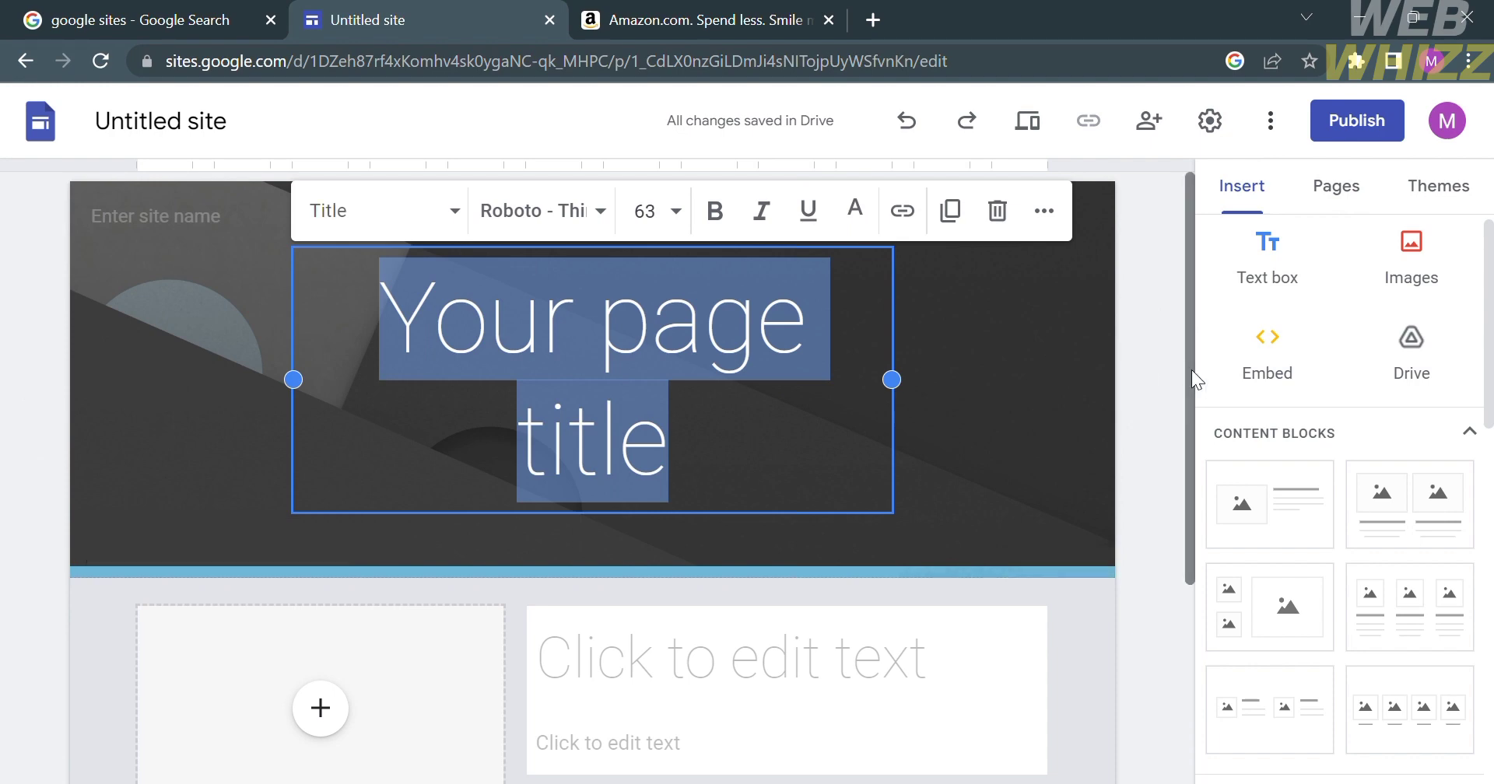
{"action": "type", "text": "Ama"}
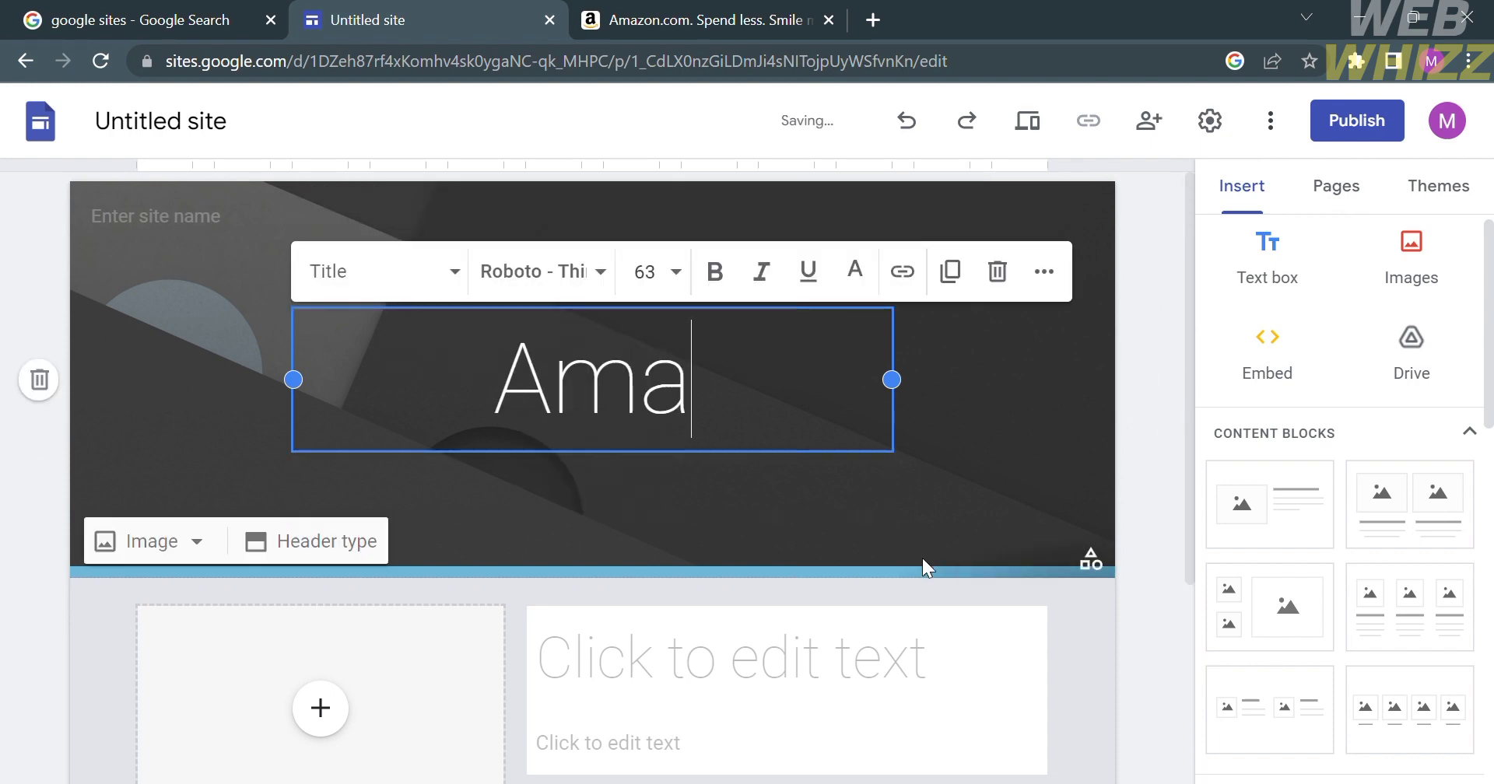
{"action": "type", "text": "zomm"}
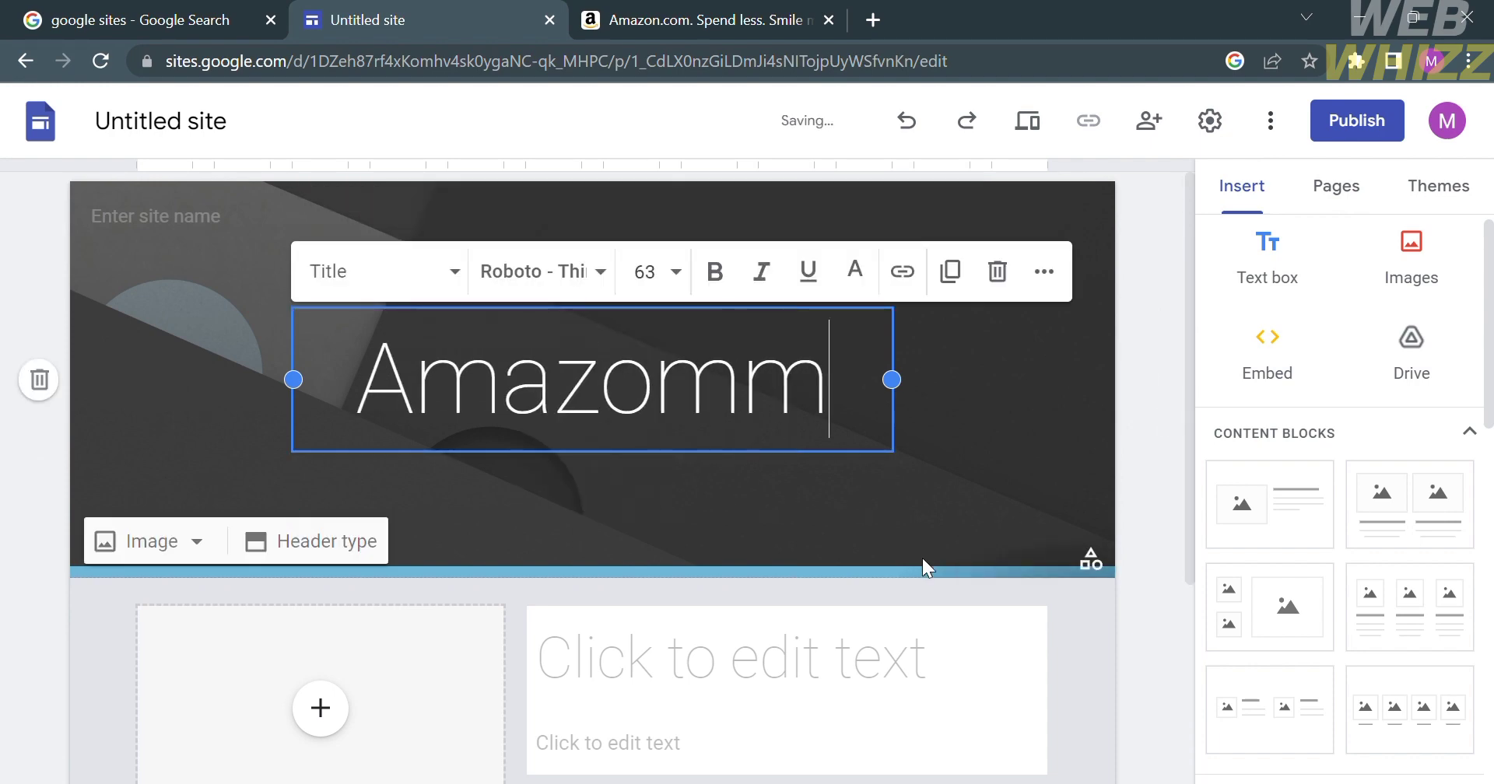
{"action": "key", "text": "BackSpace"}
{"action": "key", "text": "BackSpace"}
{"action": "type", "text": "n "}
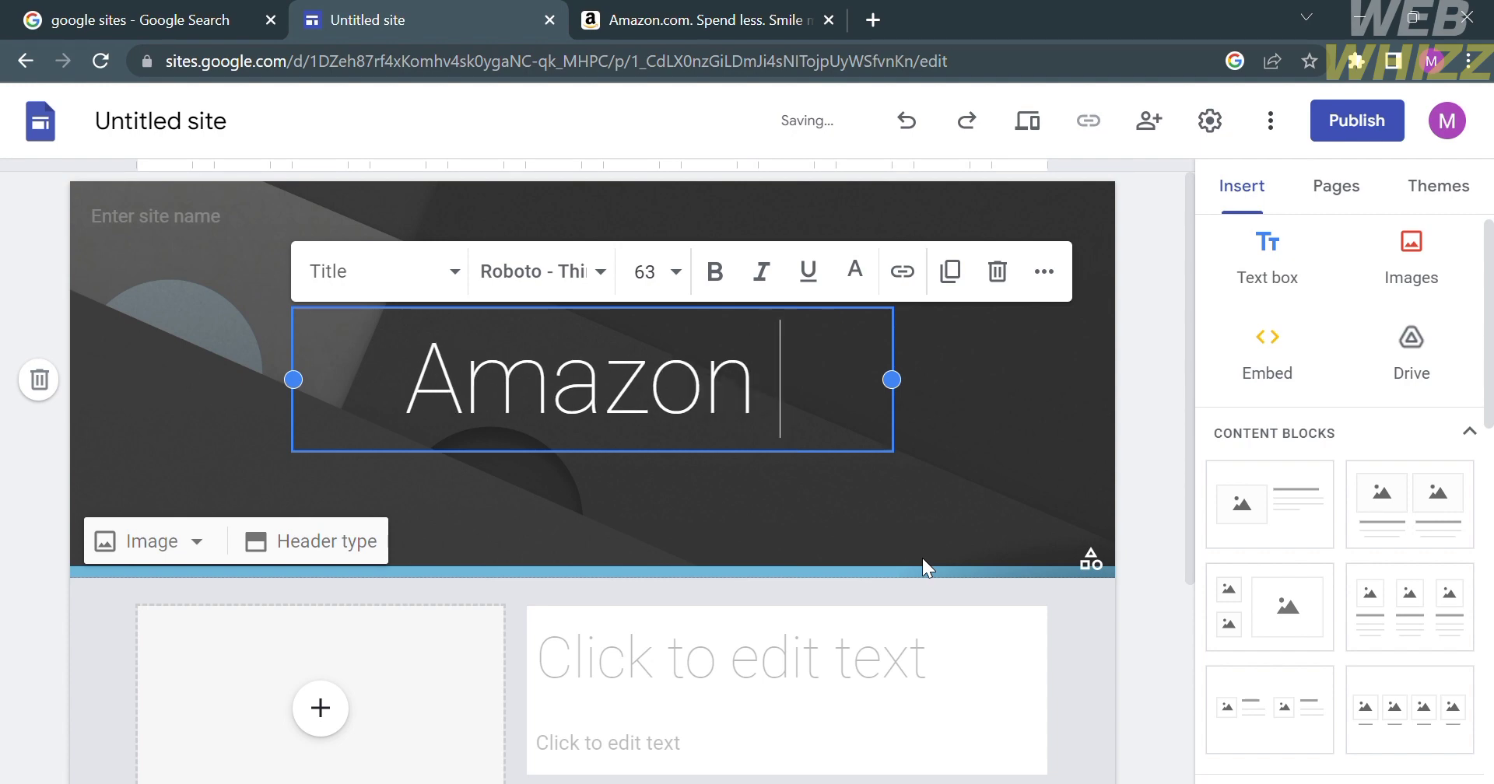
{"action": "type", "text": "Finds"}
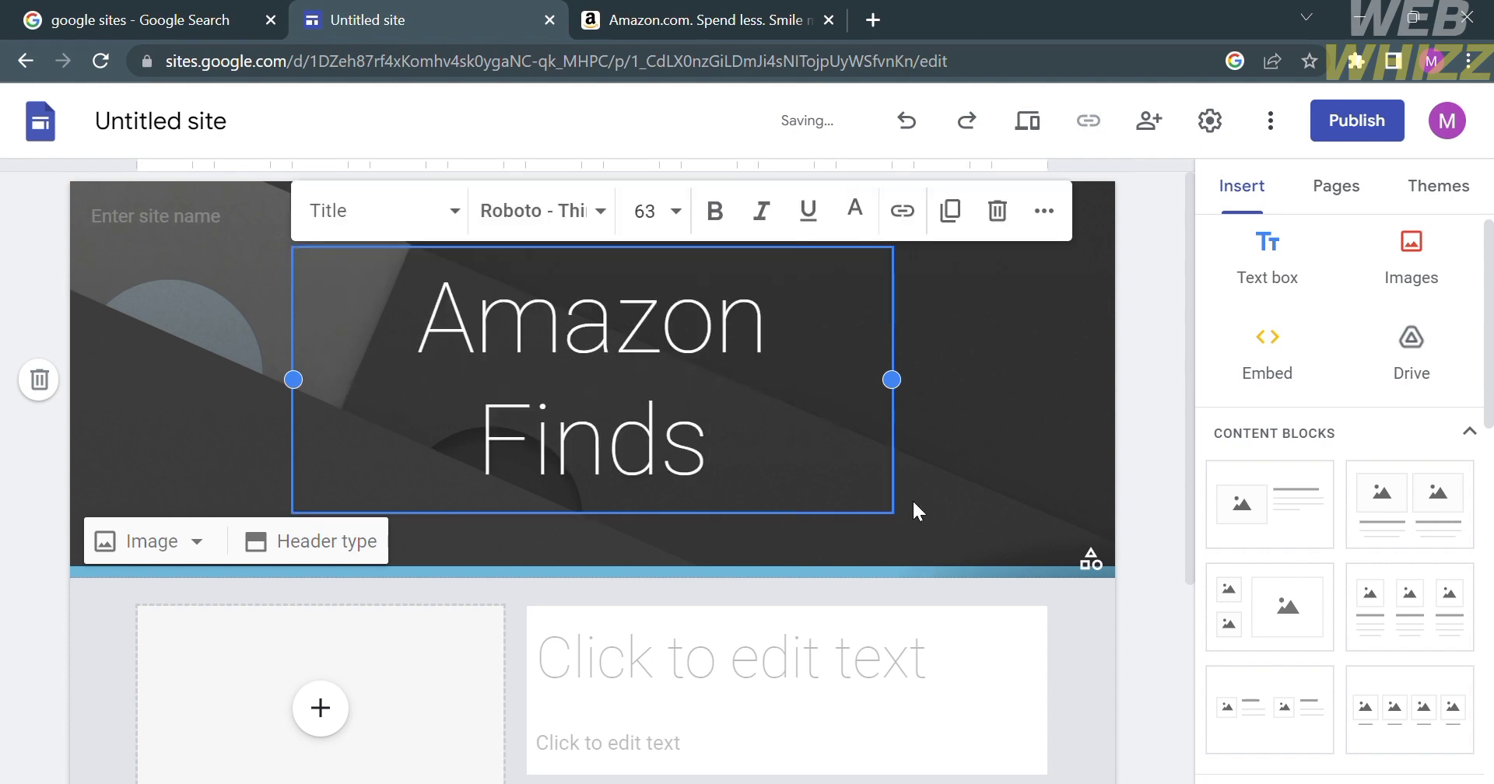
Set the site name in the page header to "WebWhizz"
{"action": "left_click", "coordinate": [225, 235]}
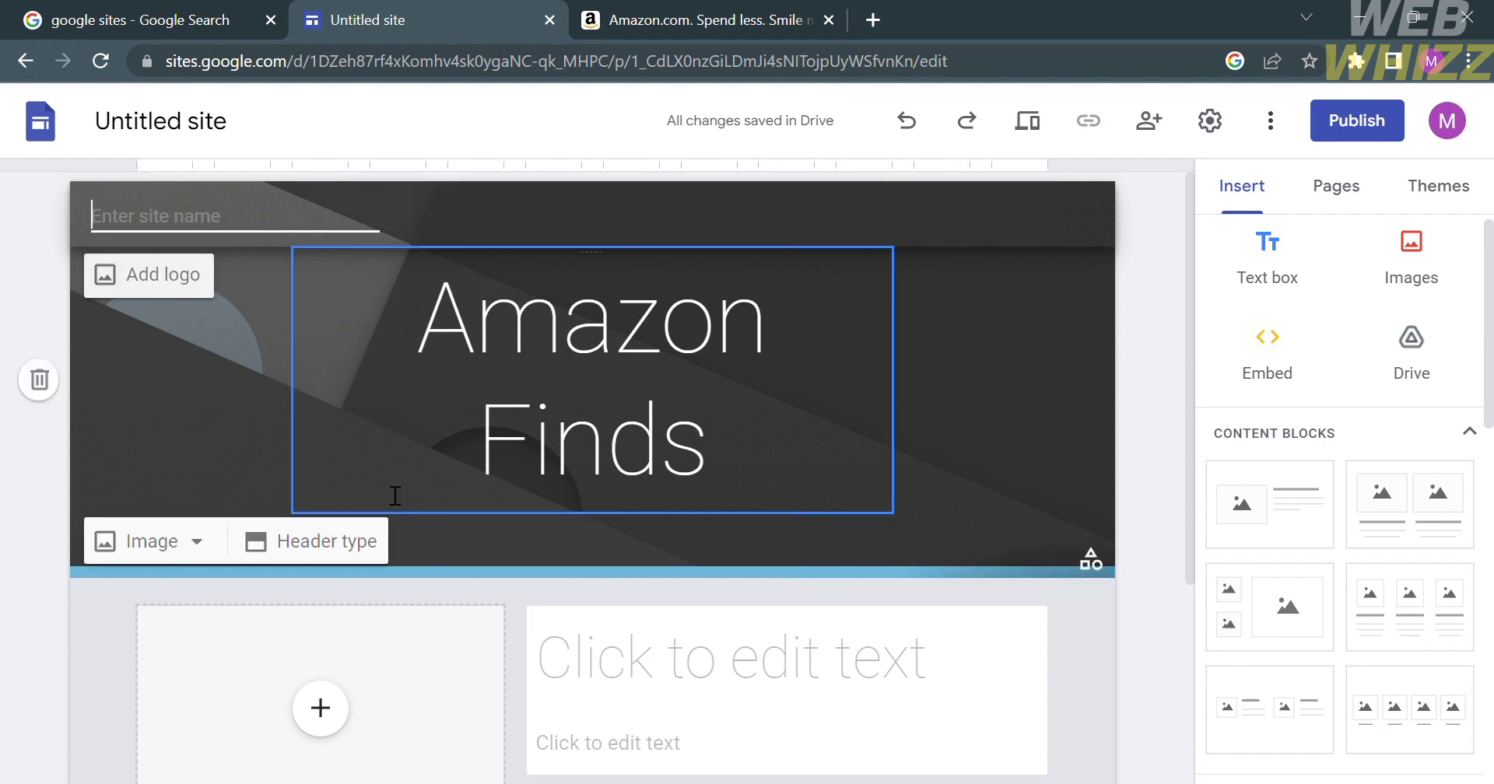
{"action": "type", "text": "We"}
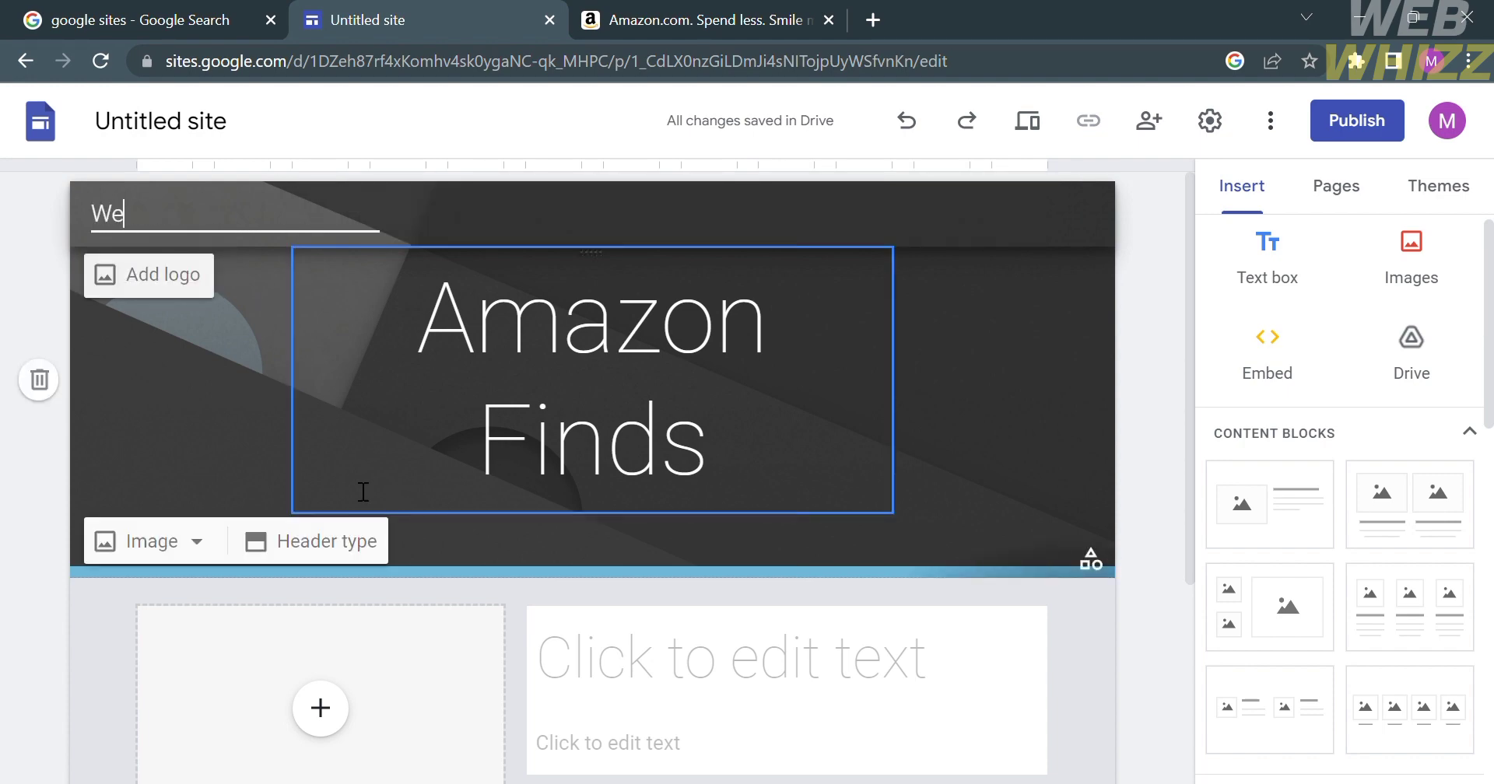
{"action": "type", "text": "bWhizz"}
{"action": "left_click", "coordinate": [1163, 586]}
{"action": "scroll", "coordinate": [770, 653], "scroll_direction": "down", "scroll_amount": 1}
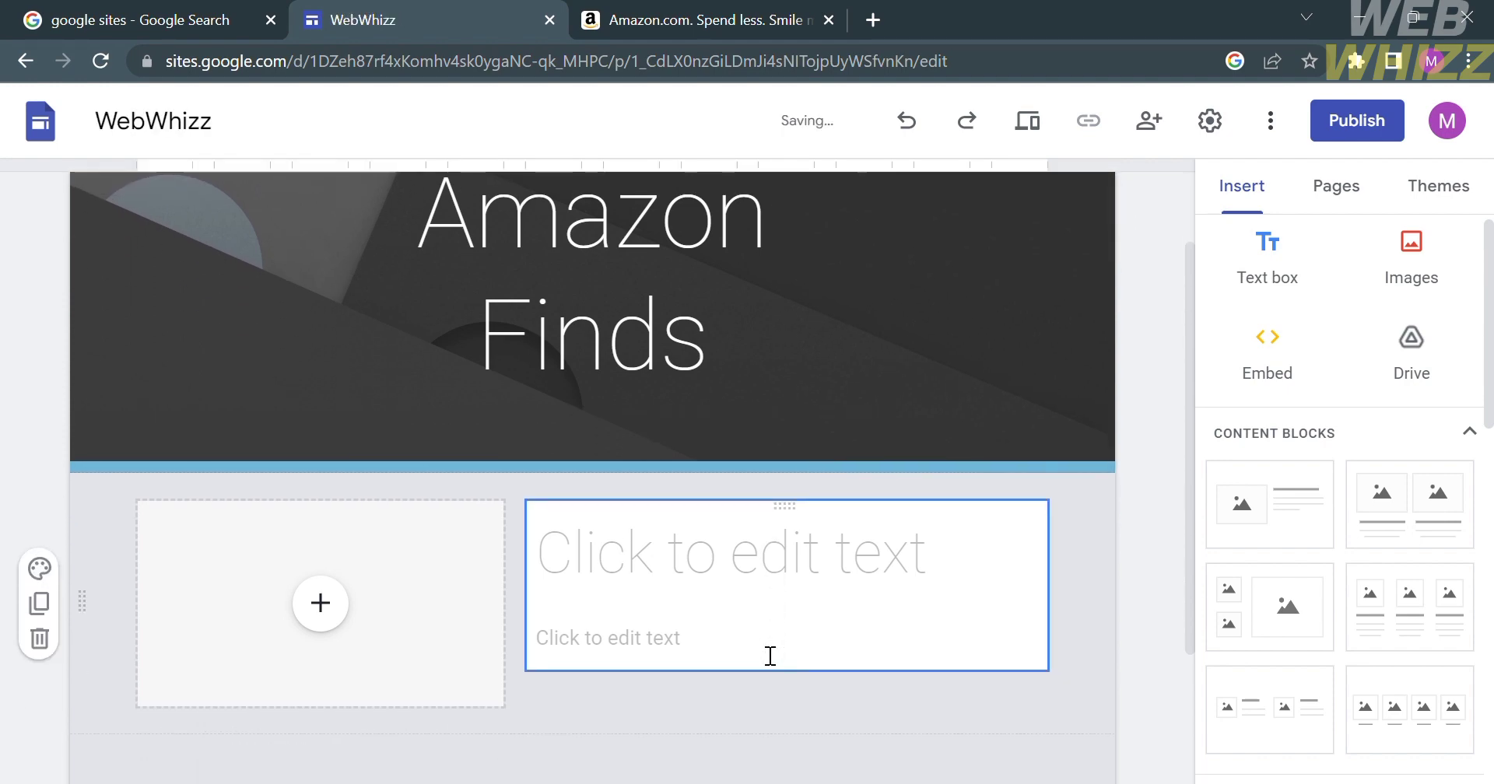
{"action": "left_click", "coordinate": [750, 589]}
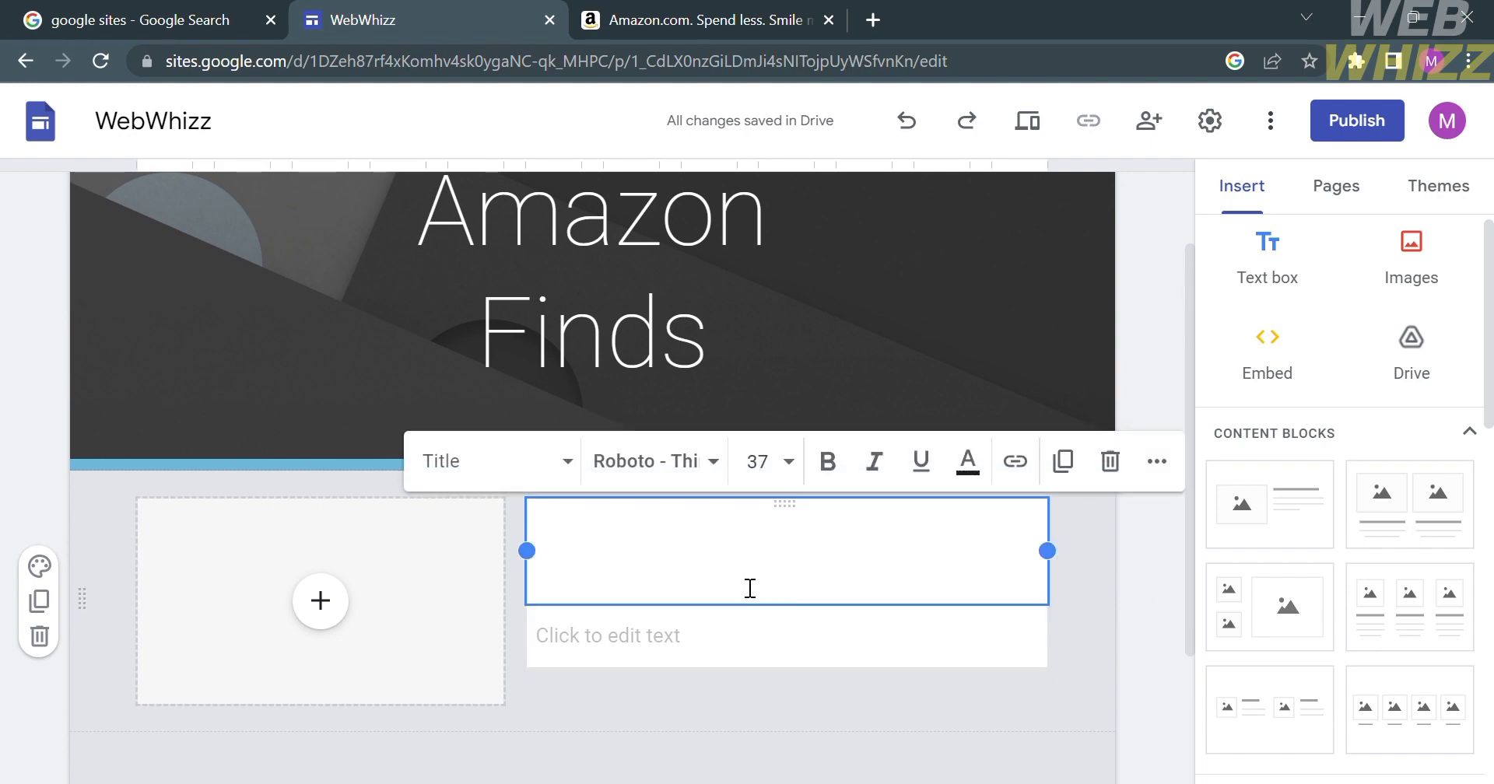
{"action": "left_click", "coordinate": [974, 684]}
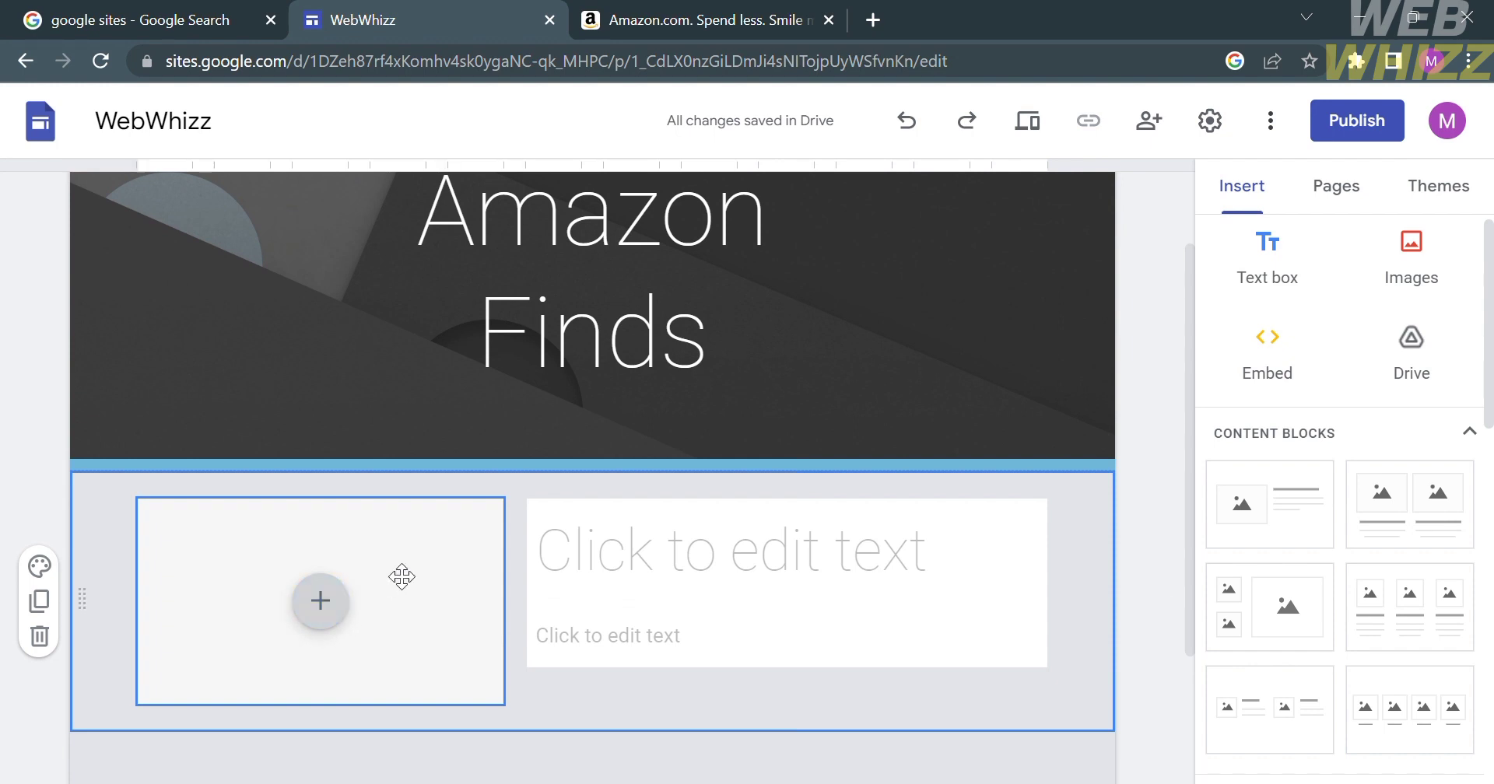
Switch to the Amazon store, look over its home page and search for "pants"
{"action": "left_click", "coordinate": [790, 17]}
{"action": "scroll", "coordinate": [772, 474], "scroll_direction": "up", "scroll_amount": 15}
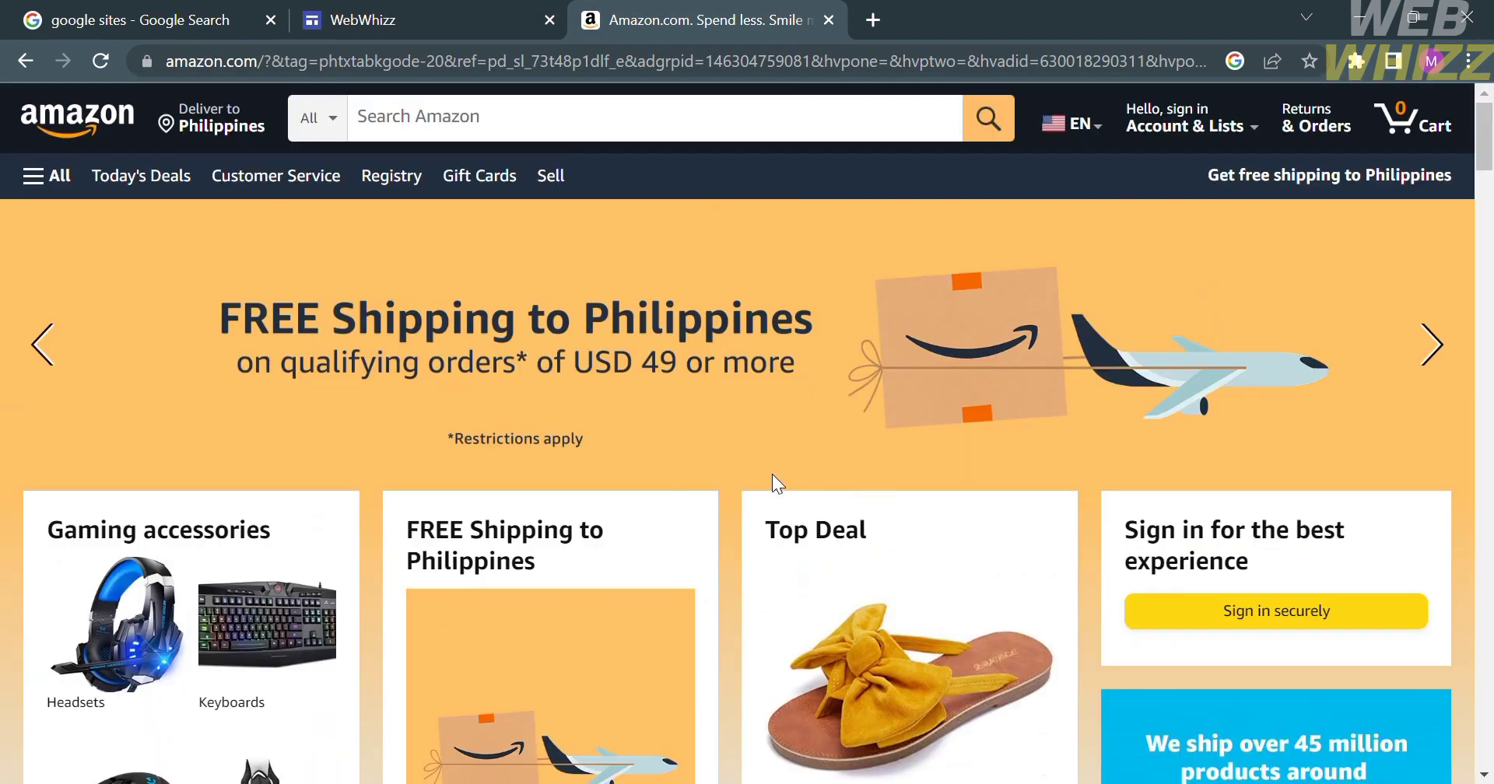
{"action": "scroll", "coordinate": [772, 475], "scroll_direction": "down", "scroll_amount": 15}
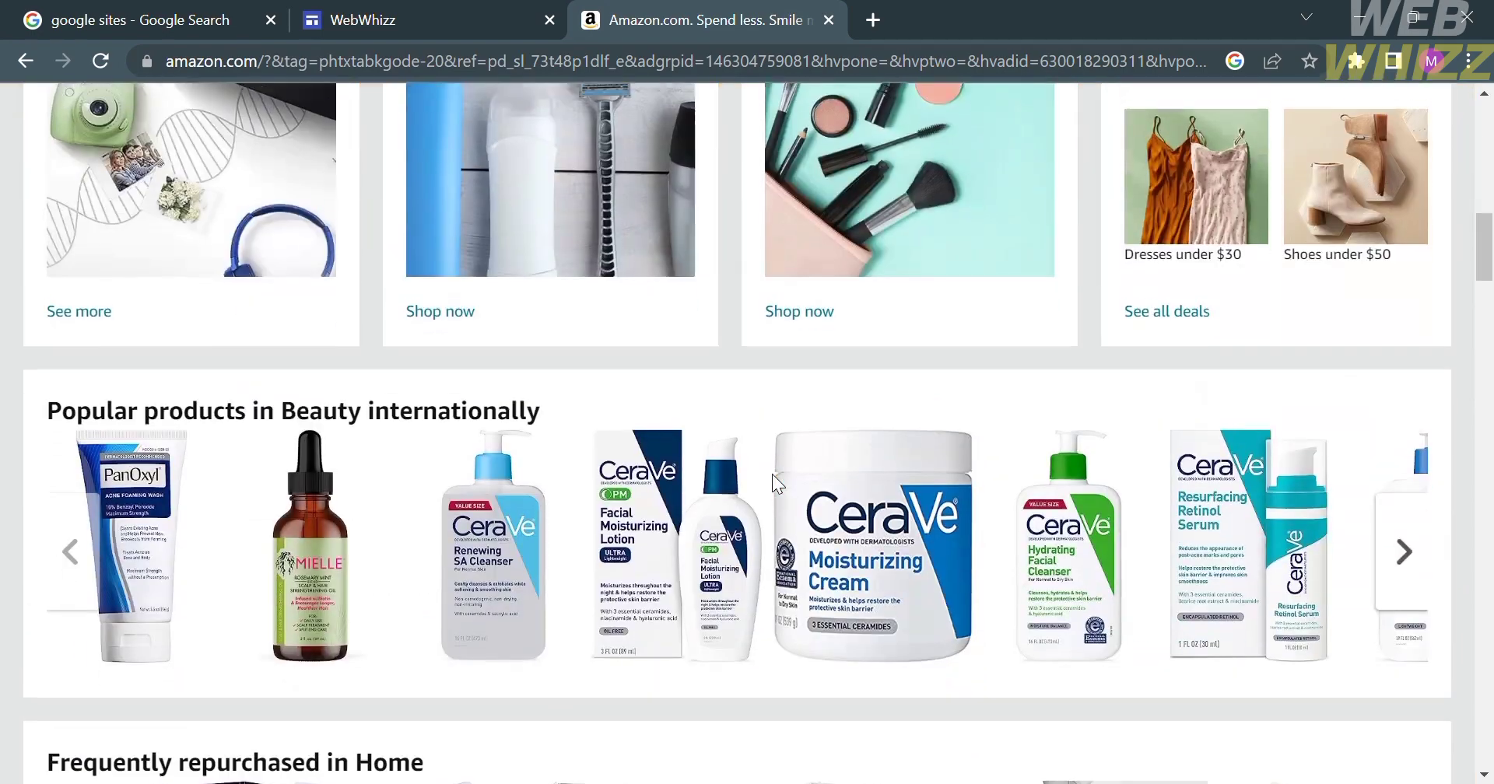
{"action": "scroll", "coordinate": [772, 474], "scroll_direction": "up", "scroll_amount": 15}
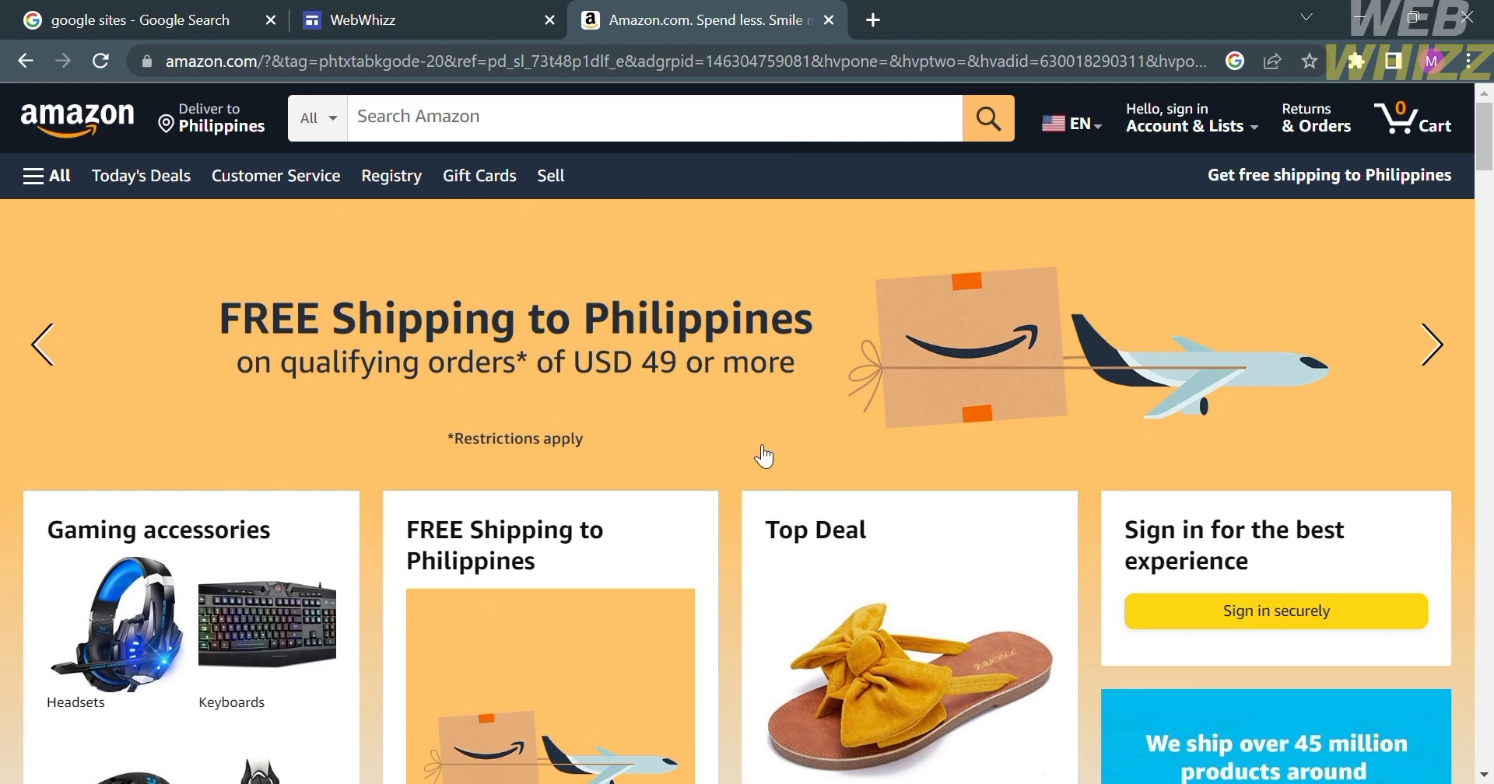
{"action": "left_click", "coordinate": [656, 137]}
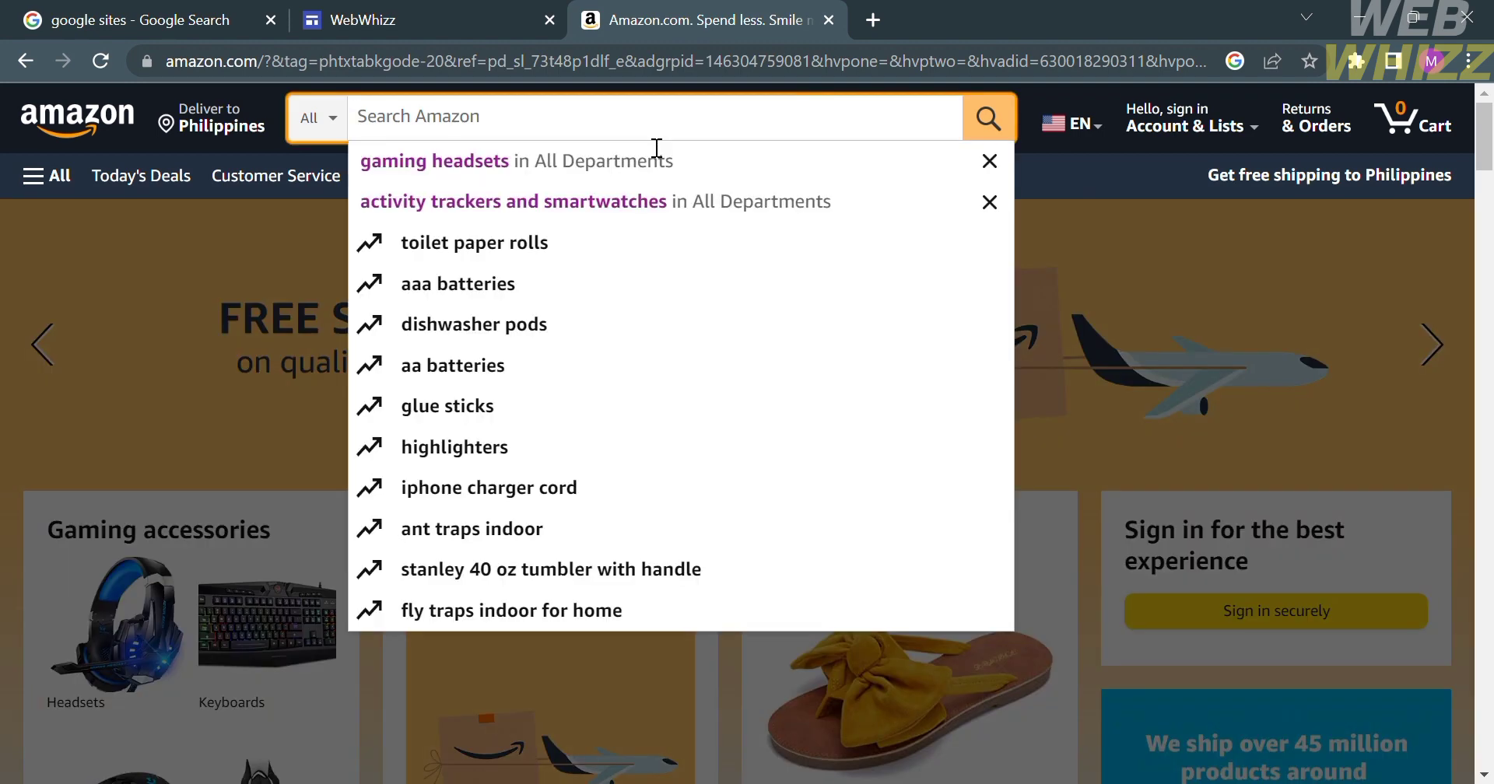
{"action": "type", "text": "pants"}
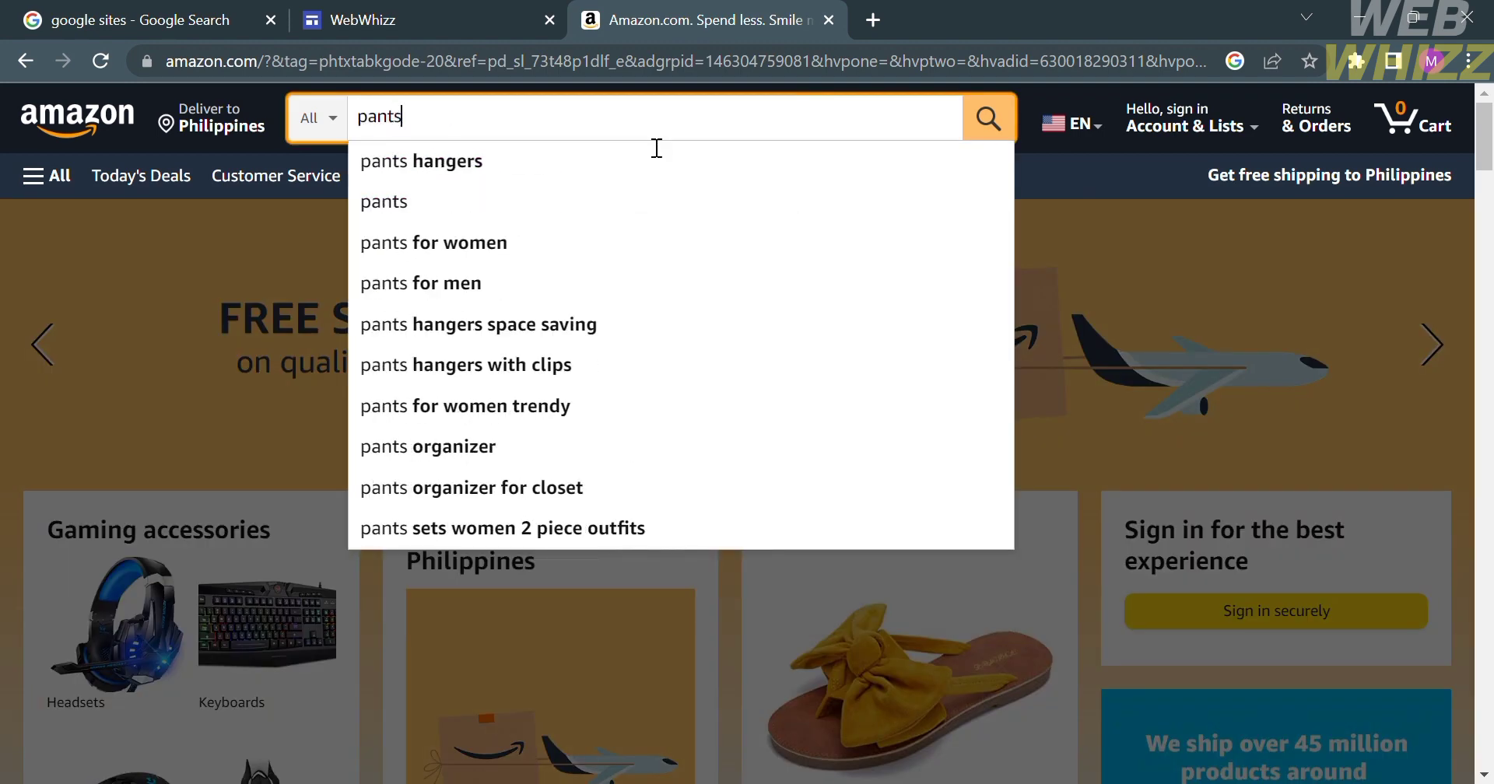
{"action": "key", "text": "Return"}
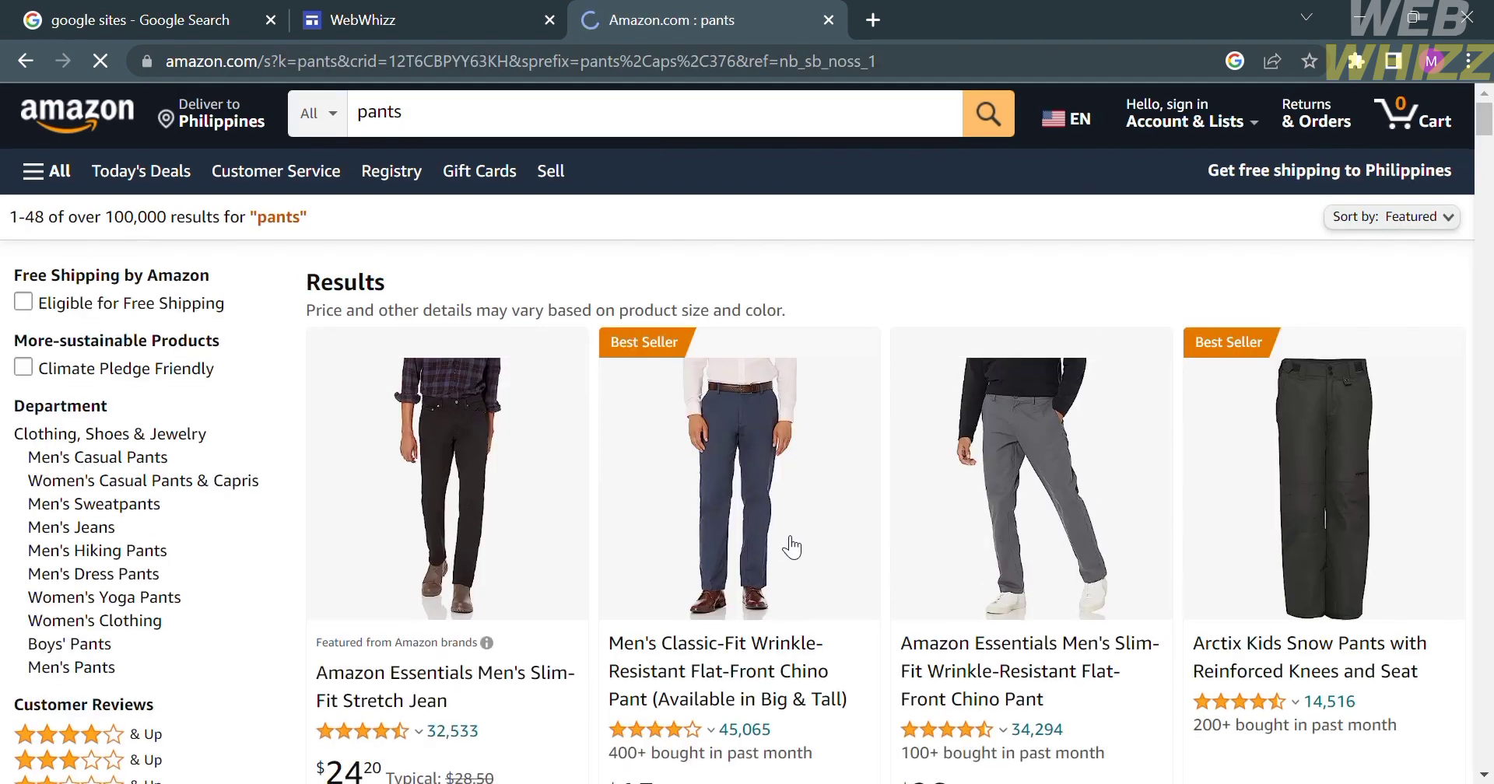
Open the Men's Classic-Fit Wrinkle-Resistant Flat-Front Chino Pant product from the search results
{"action": "scroll", "coordinate": [788, 546], "scroll_direction": "down", "scroll_amount": 3}
{"action": "scroll", "coordinate": [793, 282], "scroll_direction": "up", "scroll_amount": 1}
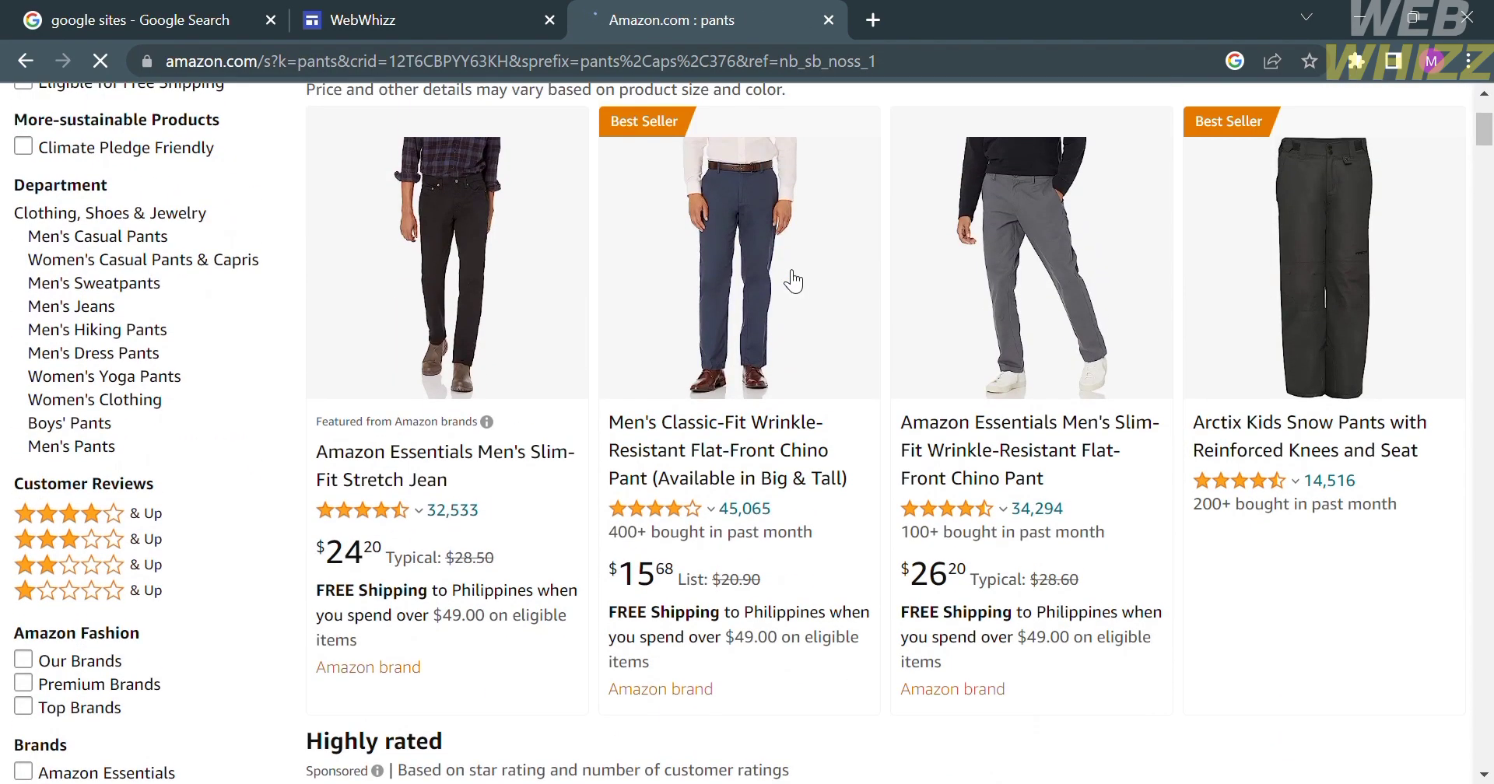
{"action": "left_click", "coordinate": [793, 282]}
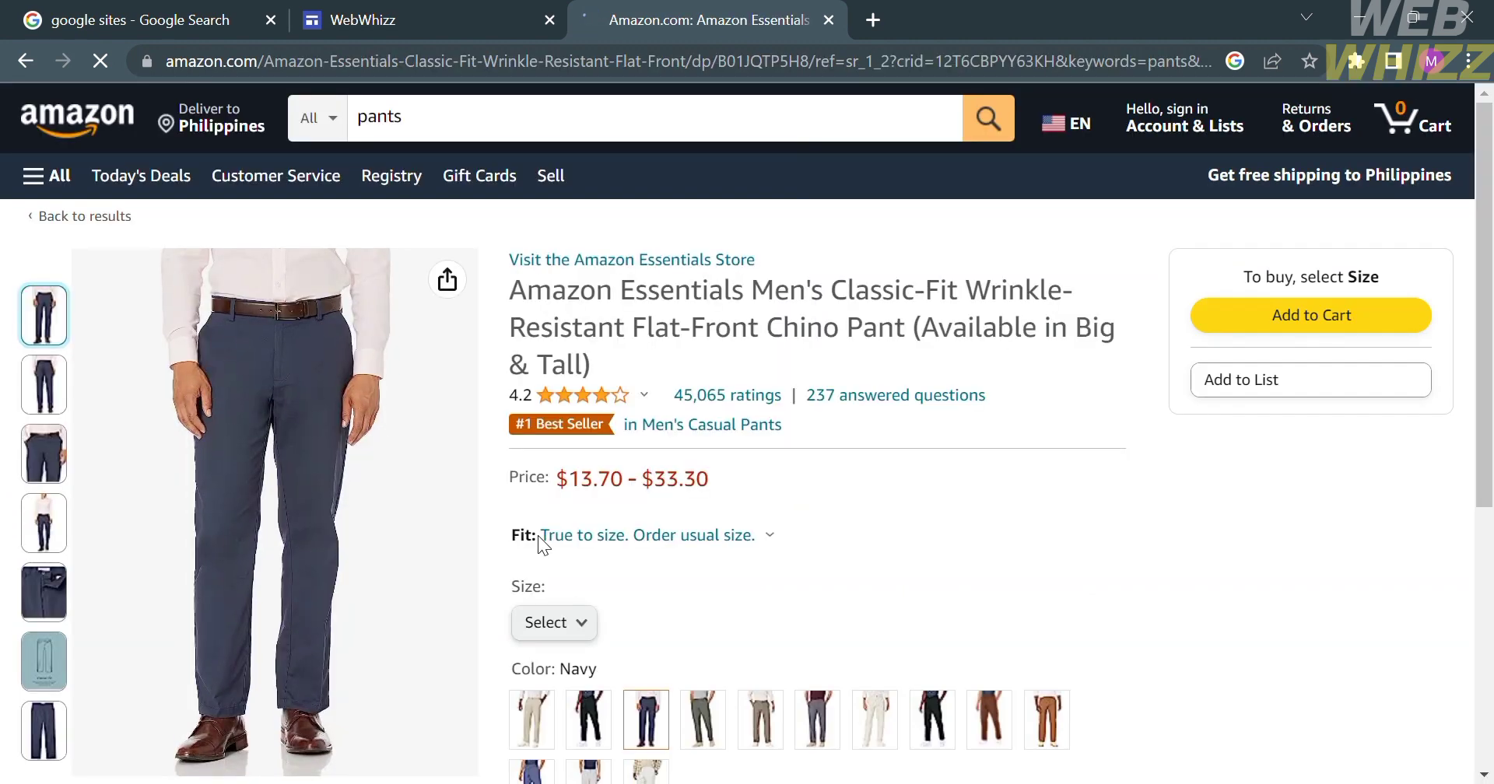
Save the main product photo of the navy chino pant as pants.jpg and dismiss the download notice
{"action": "scroll", "coordinate": [596, 689], "scroll_direction": "down", "scroll_amount": 1}
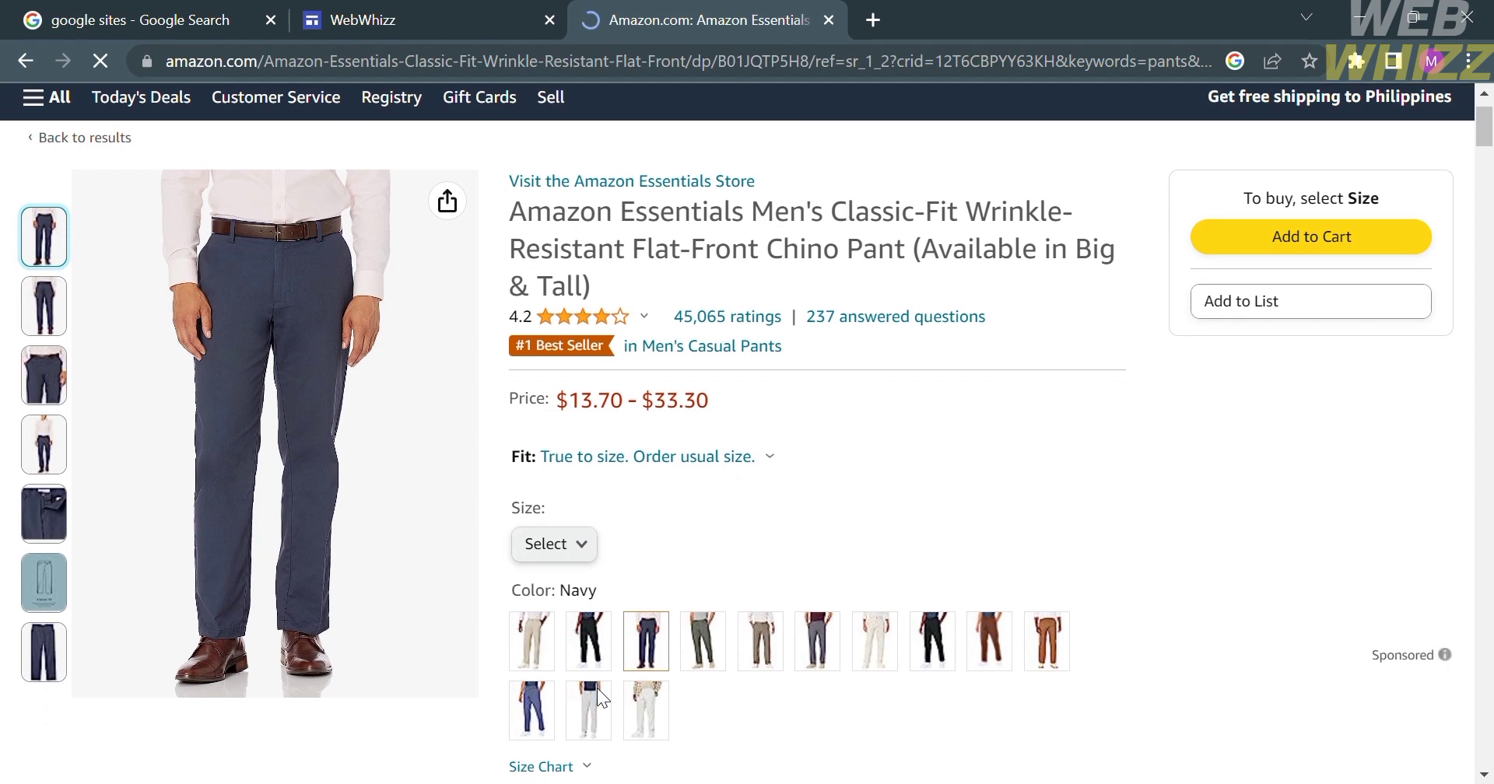
{"action": "mouse_move", "coordinate": [54, 296]}
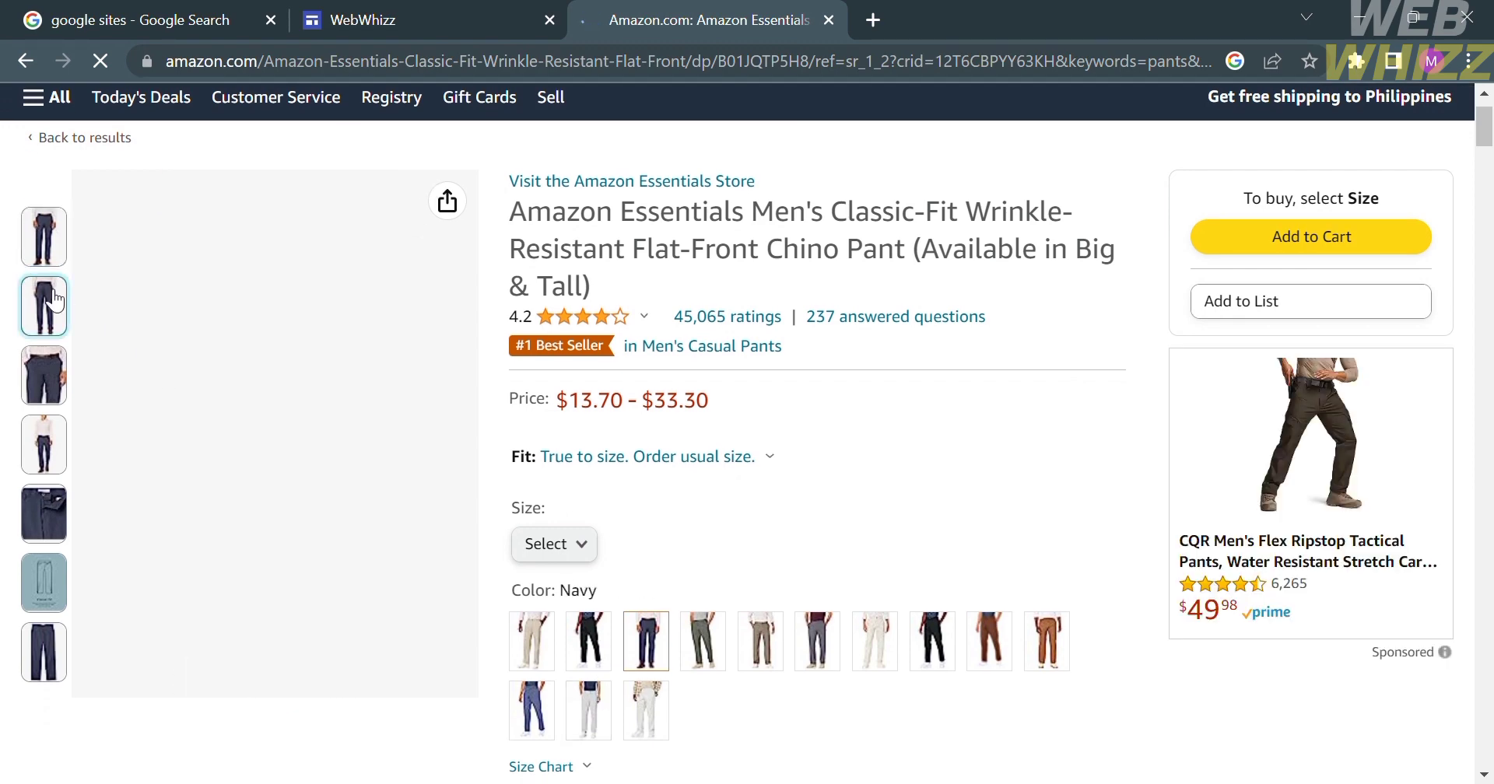
{"action": "mouse_move", "coordinate": [46, 266]}
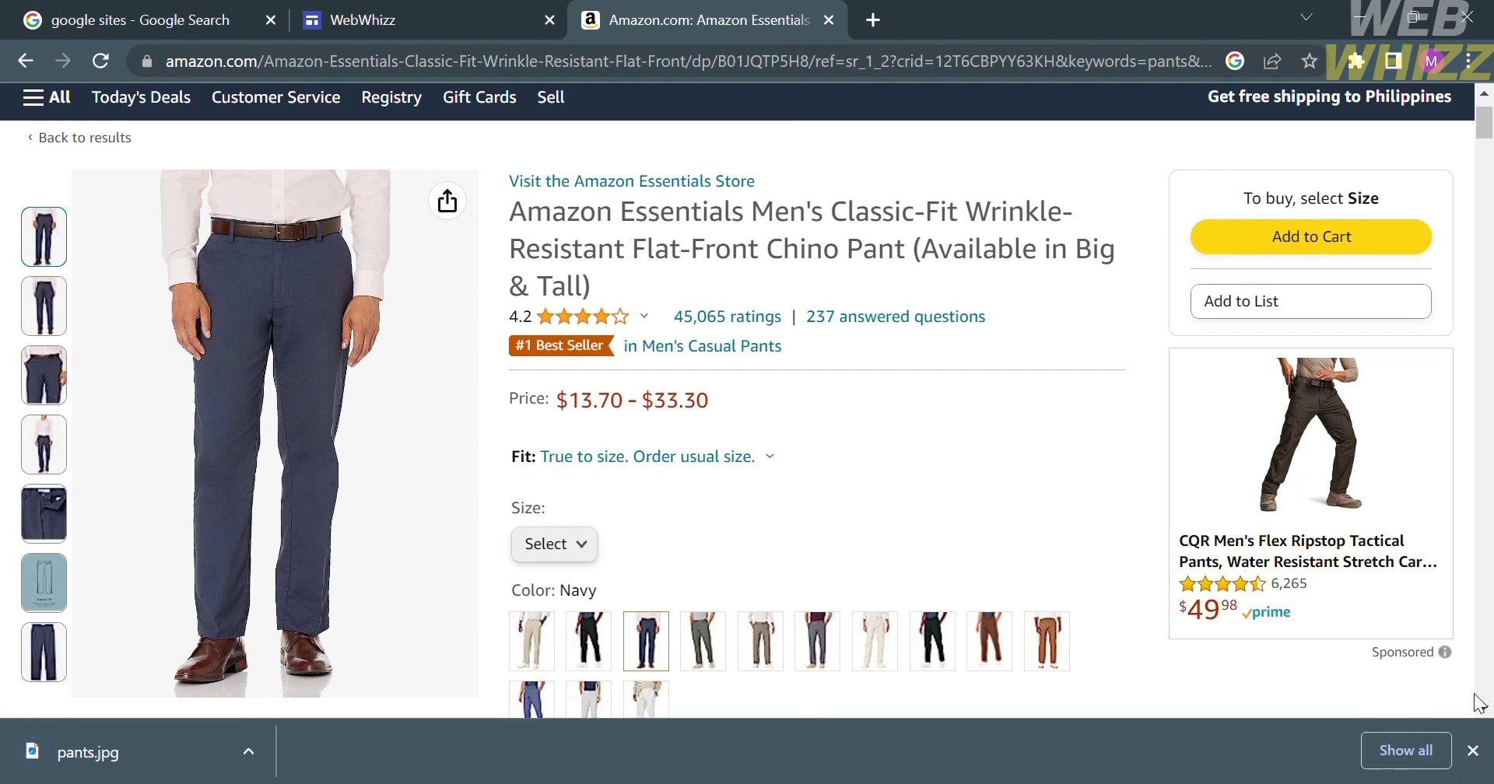
{"action": "left_click", "coordinate": [1474, 751]}
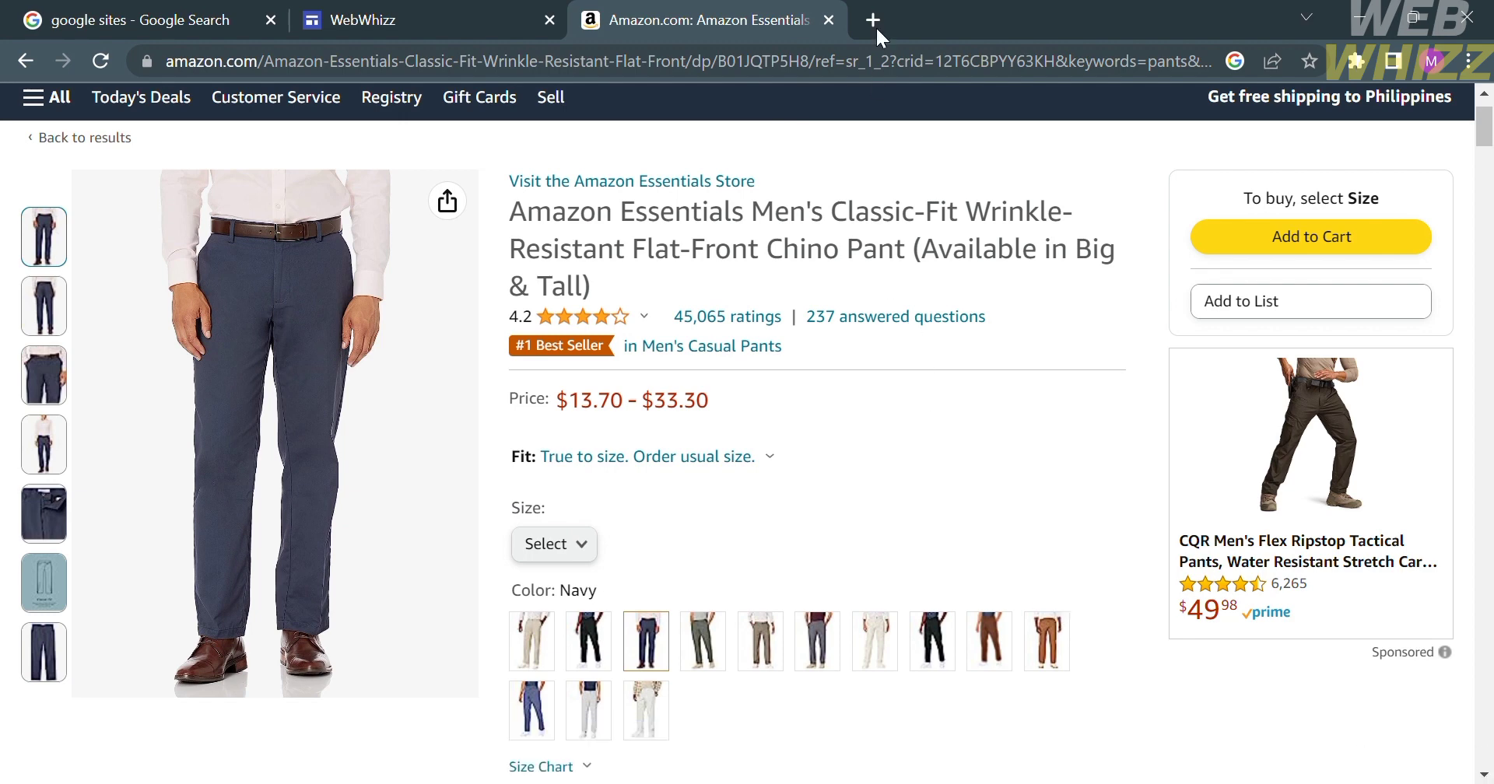
Return to the WebWhizz site in Google Sites and upload the pants photo into the content block's image placeholder
{"action": "left_click", "coordinate": [449, 9]}
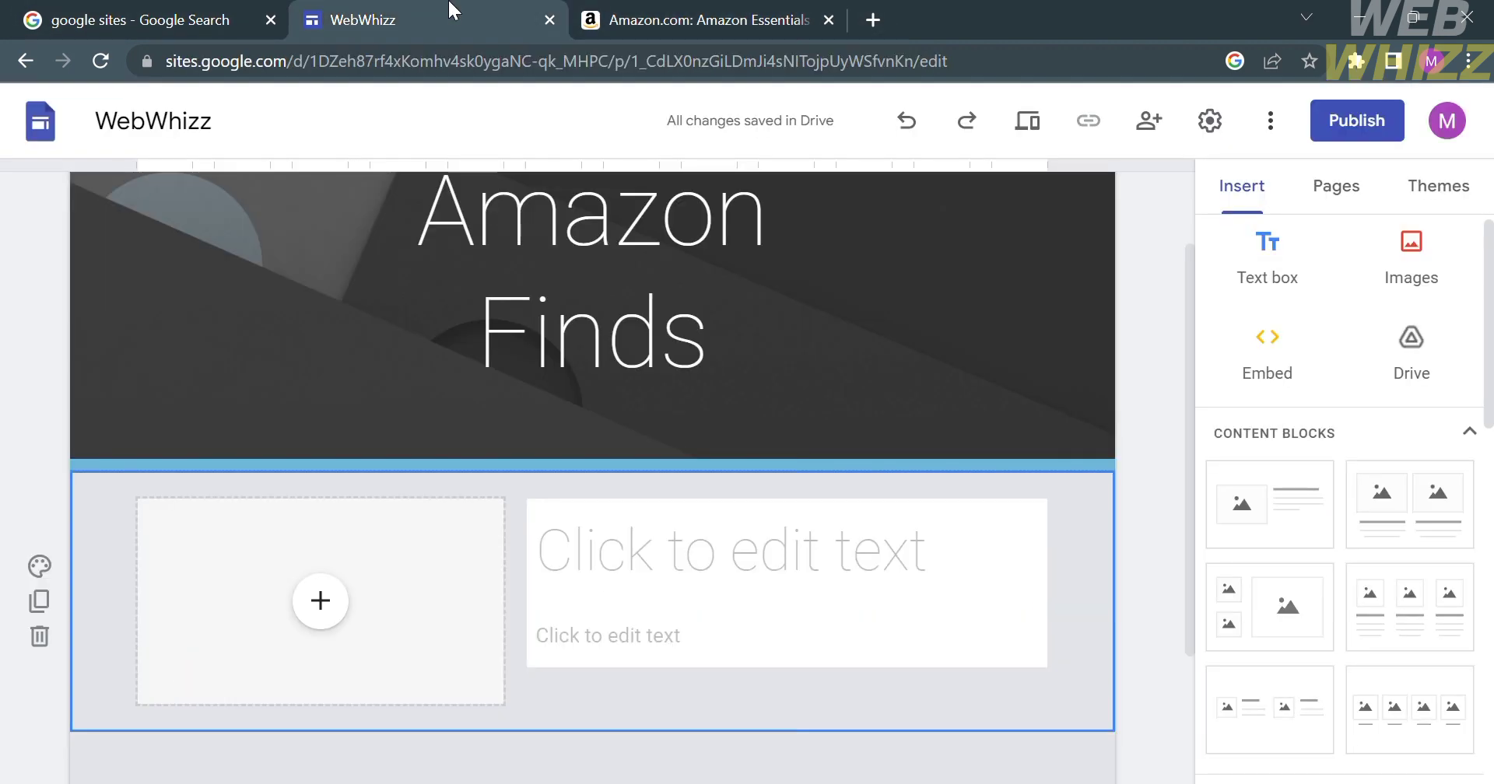
{"action": "left_click", "coordinate": [327, 630]}
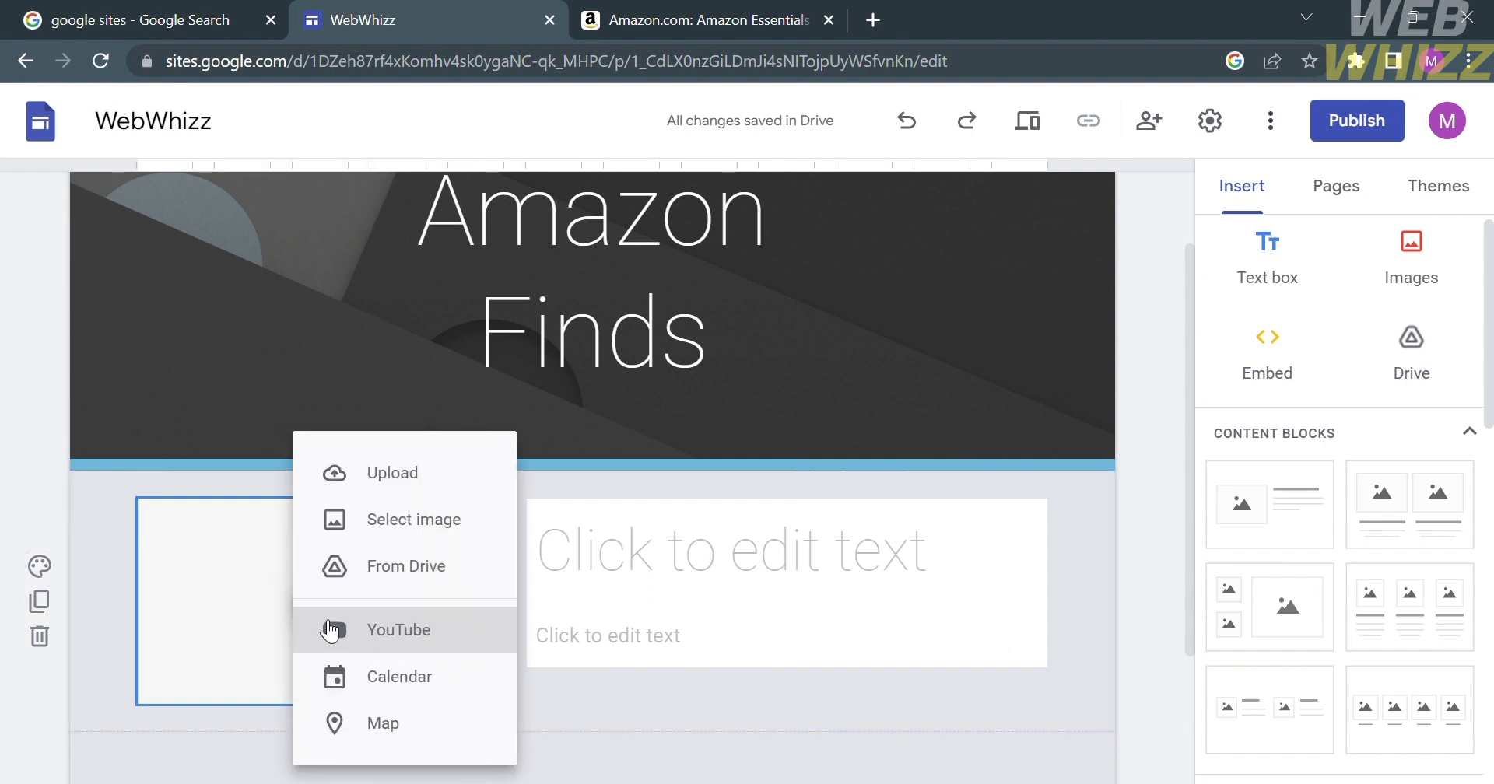
{"action": "left_click", "coordinate": [418, 488]}
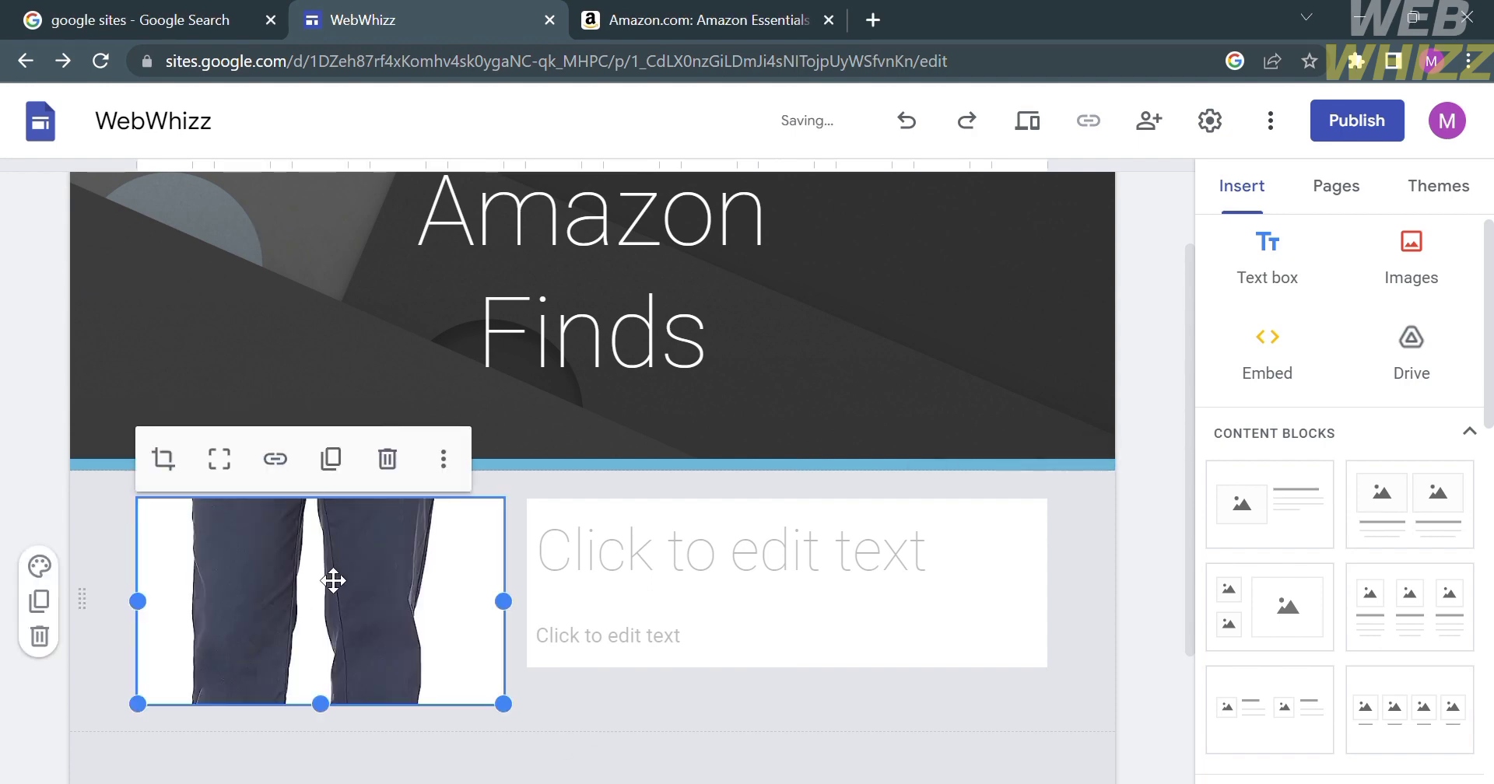
Stretch the pants image downward to reveal more of the photo in the content block
{"action": "scroll", "coordinate": [333, 581], "scroll_direction": "down", "scroll_amount": 2}
{"action": "left_click_drag", "start_coordinate": [322, 520], "coordinate": [358, 734]}
{"action": "scroll", "coordinate": [358, 735], "scroll_direction": "down", "scroll_amount": 3}
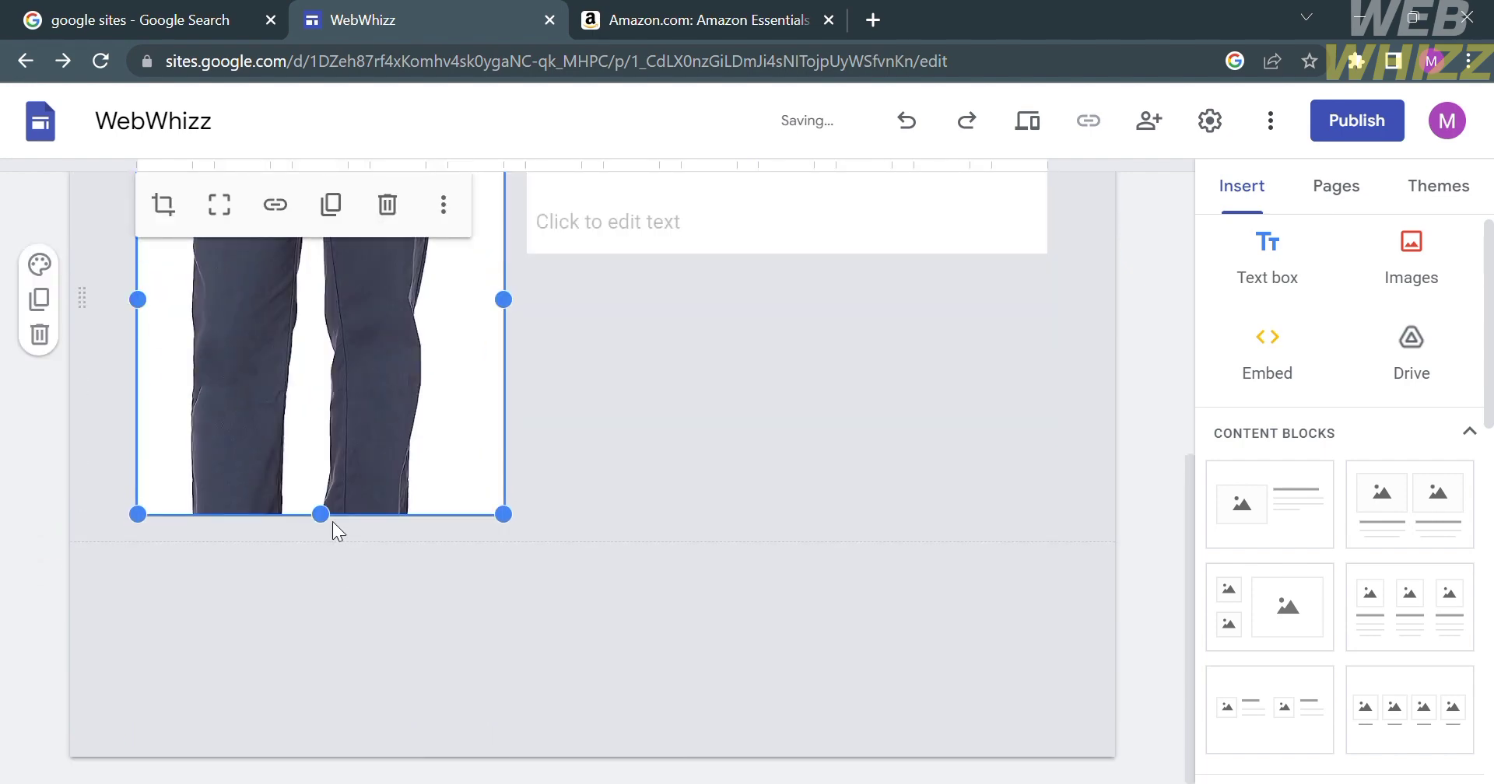
{"action": "left_click_drag", "start_coordinate": [326, 536], "coordinate": [320, 779]}
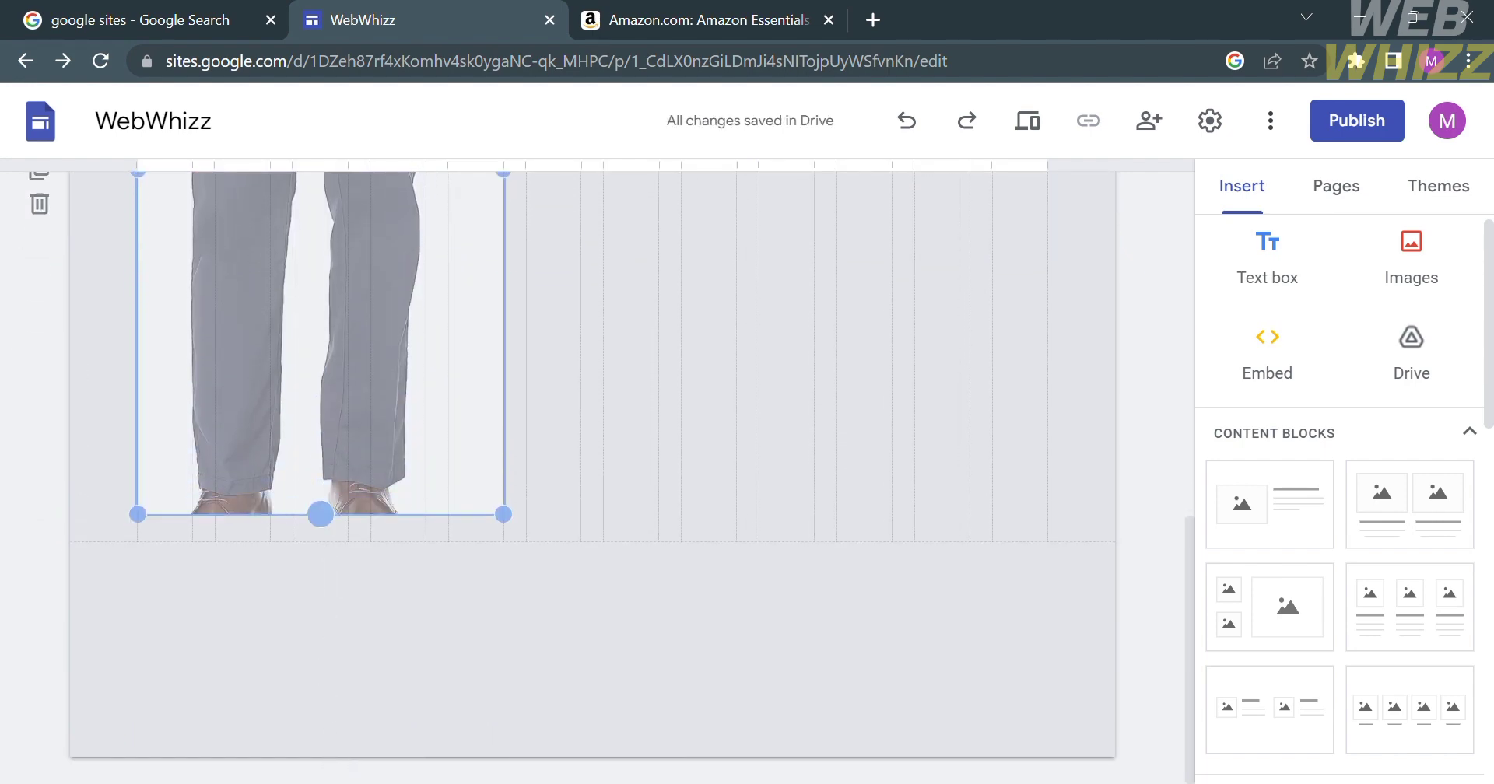
{"action": "left_click_drag", "start_coordinate": [321, 515], "coordinate": [390, 700]}
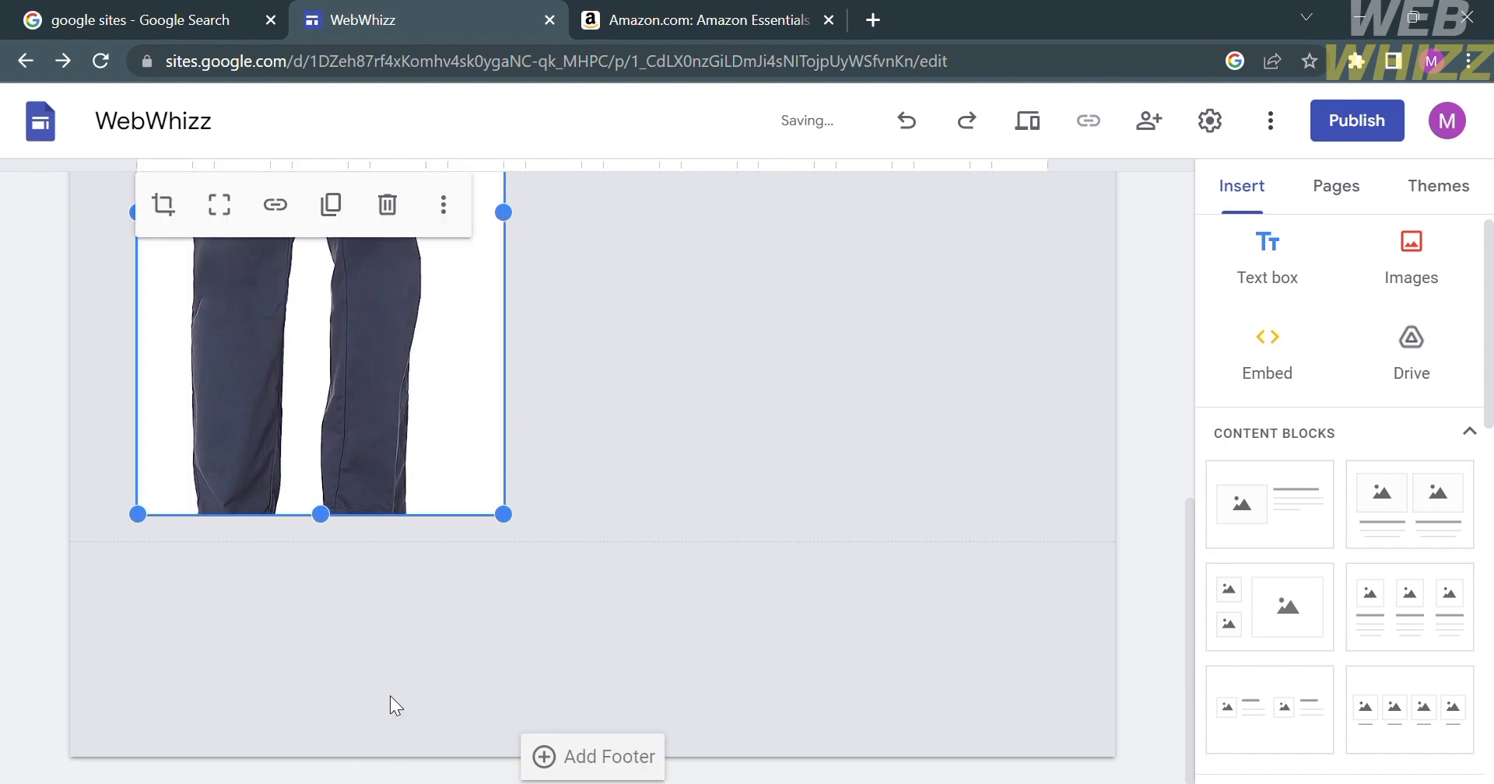
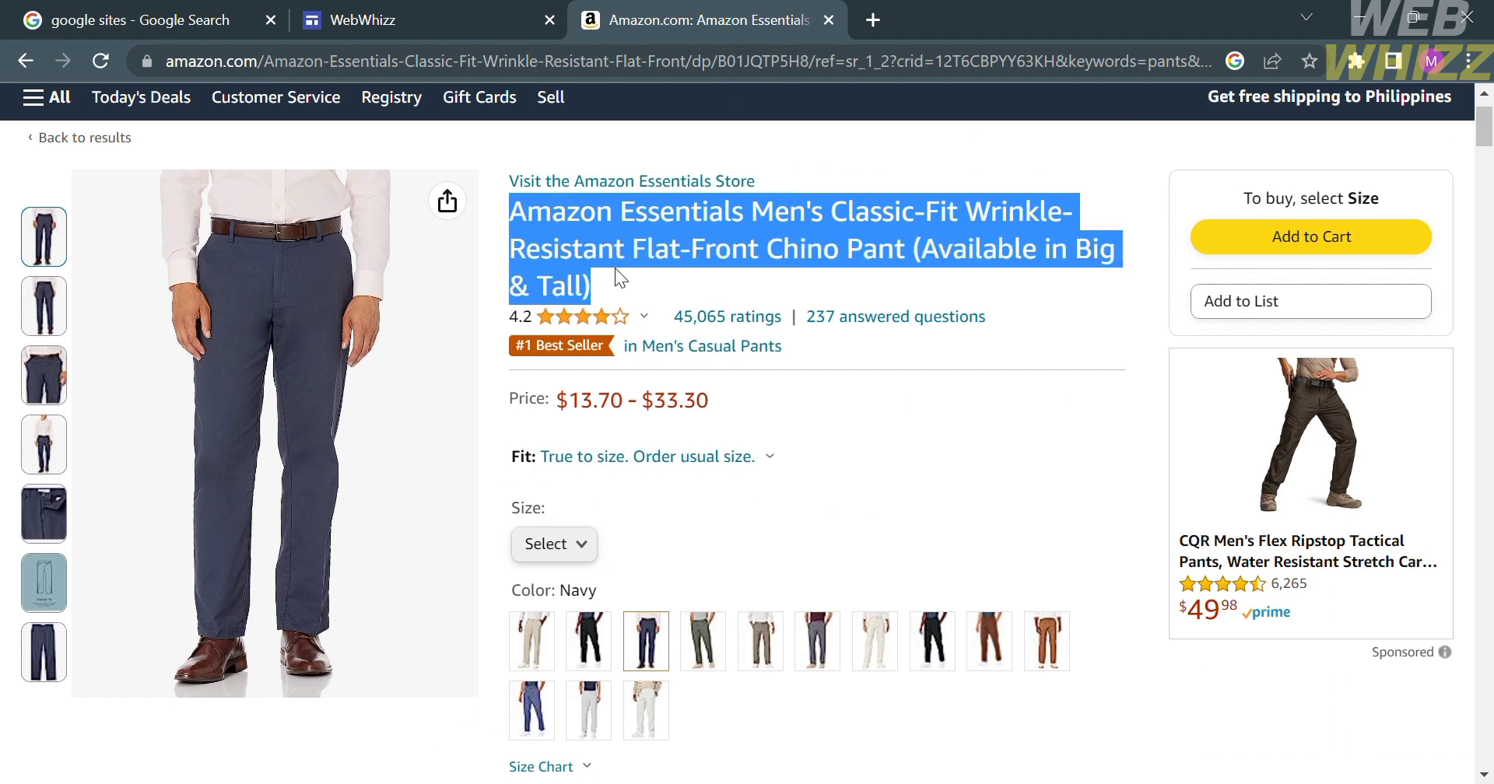
Copy the full product title from the Amazon page and paste it into the content block's title on the WebWhizz site
{"action": "left_click", "coordinate": [611, 273]}
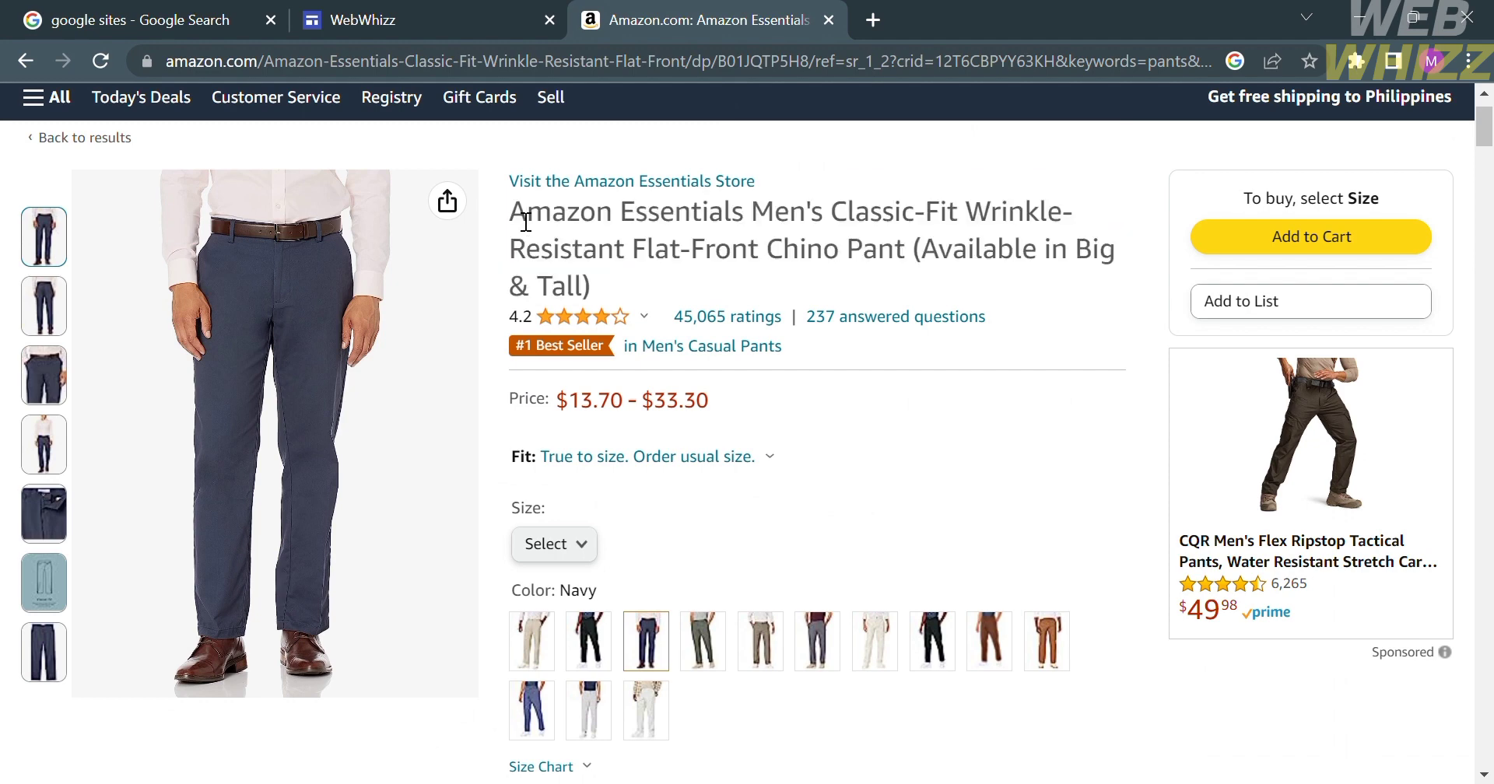
{"action": "left_click_drag", "start_coordinate": [511, 211], "coordinate": [620, 291]}
{"action": "key", "text": "ctrl+c"}
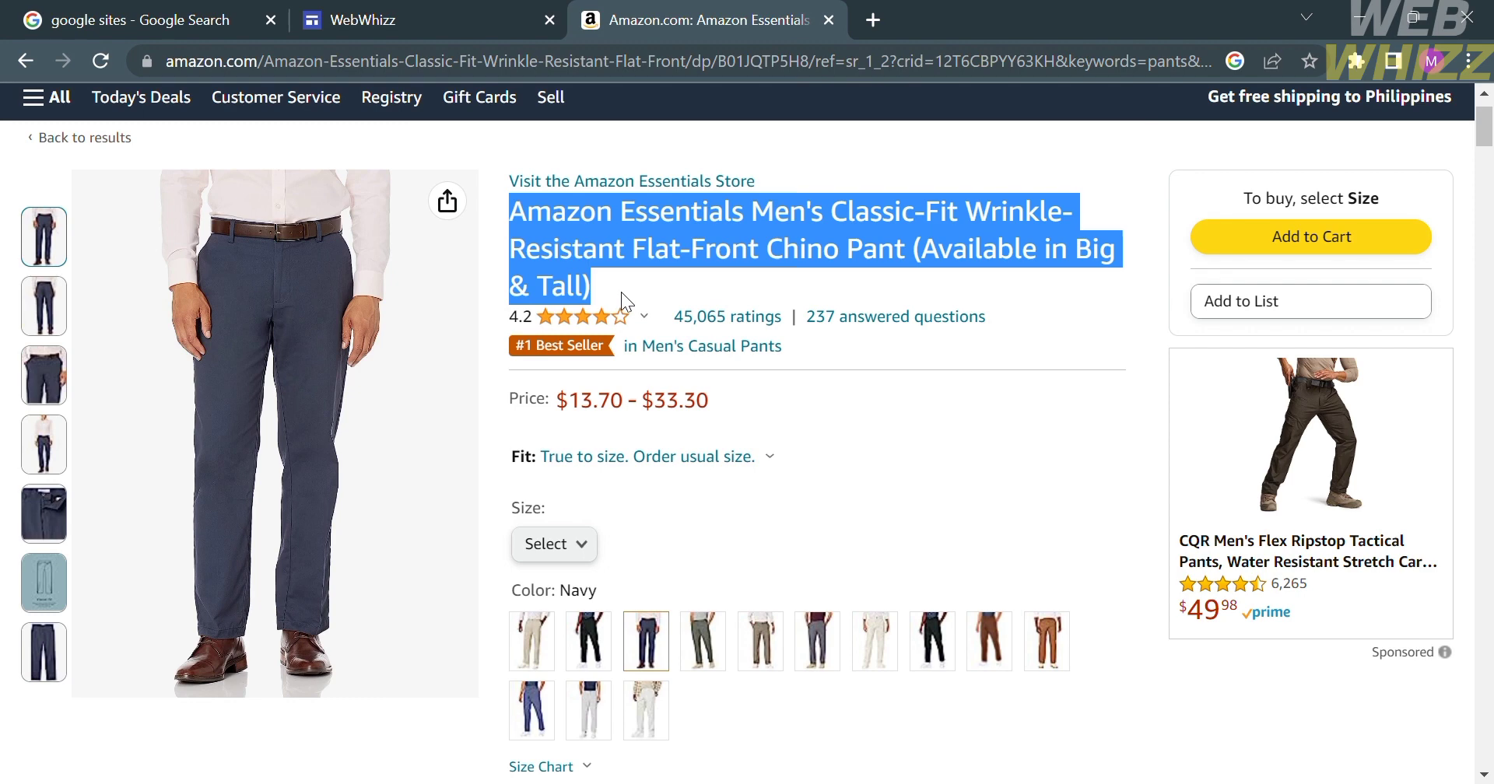
{"action": "left_click", "coordinate": [461, 9]}
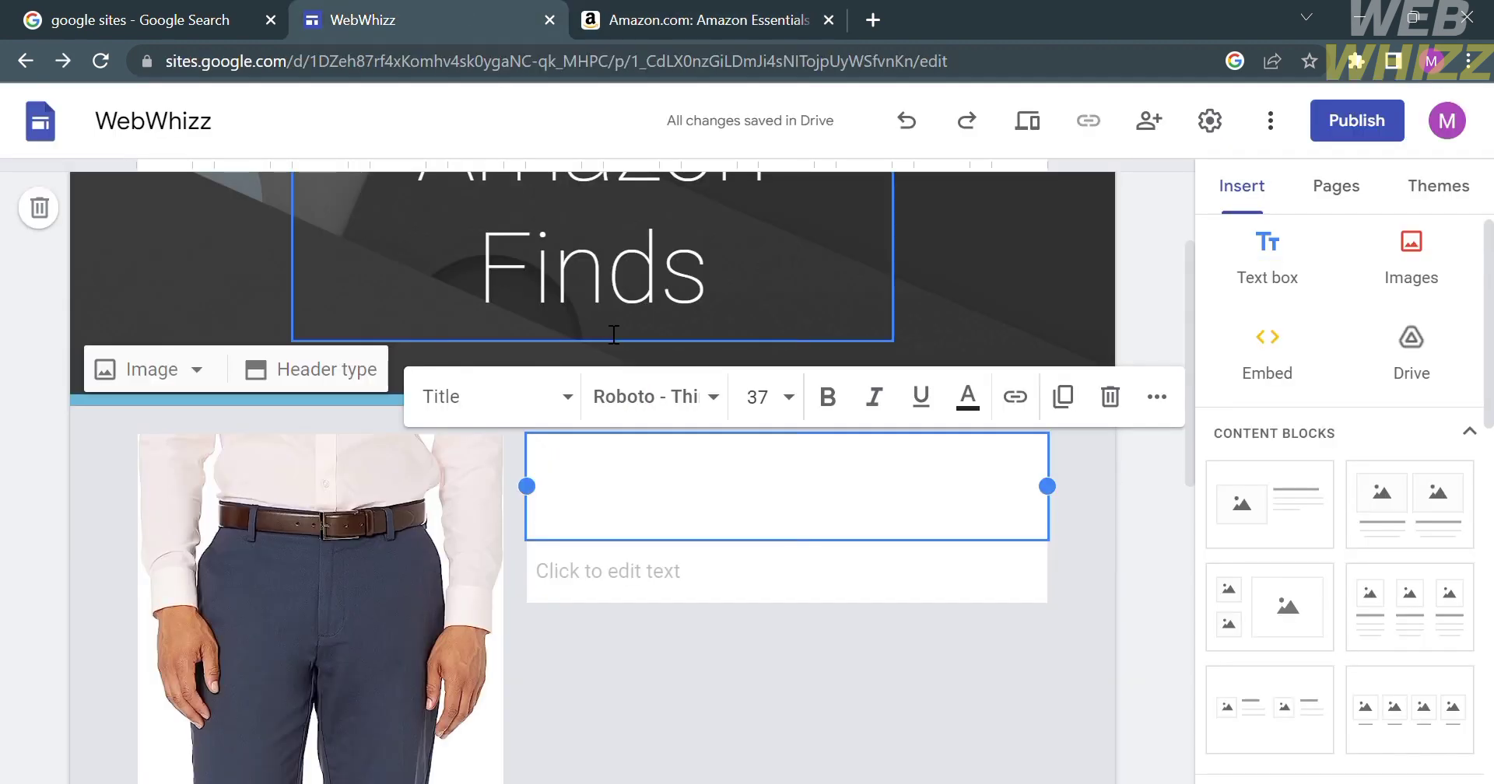
{"action": "key", "text": "ctrl+v"}
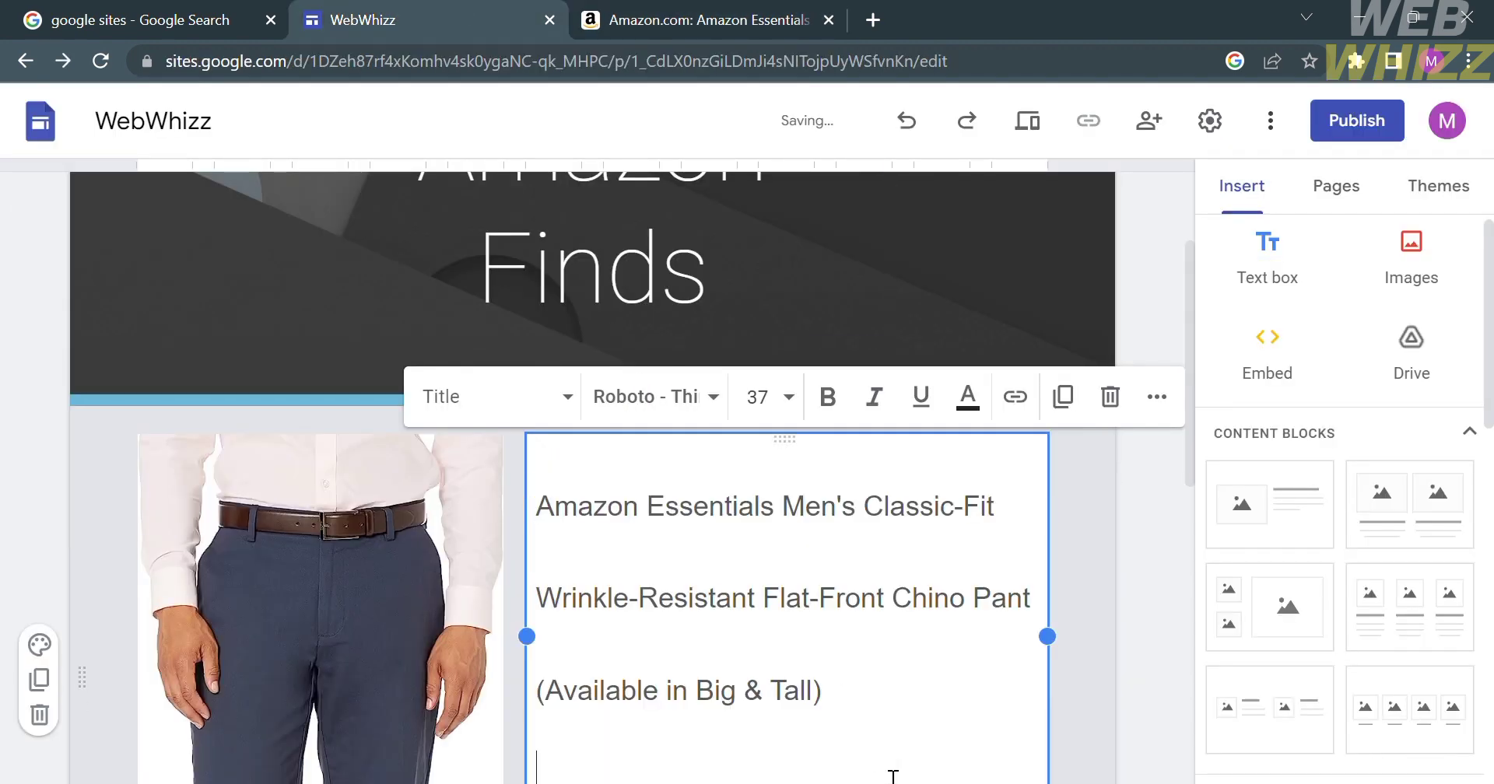
{"action": "scroll", "coordinate": [887, 774], "scroll_direction": "down", "scroll_amount": 5}
{"action": "scroll", "coordinate": [885, 774], "scroll_direction": "up", "scroll_amount": 3}
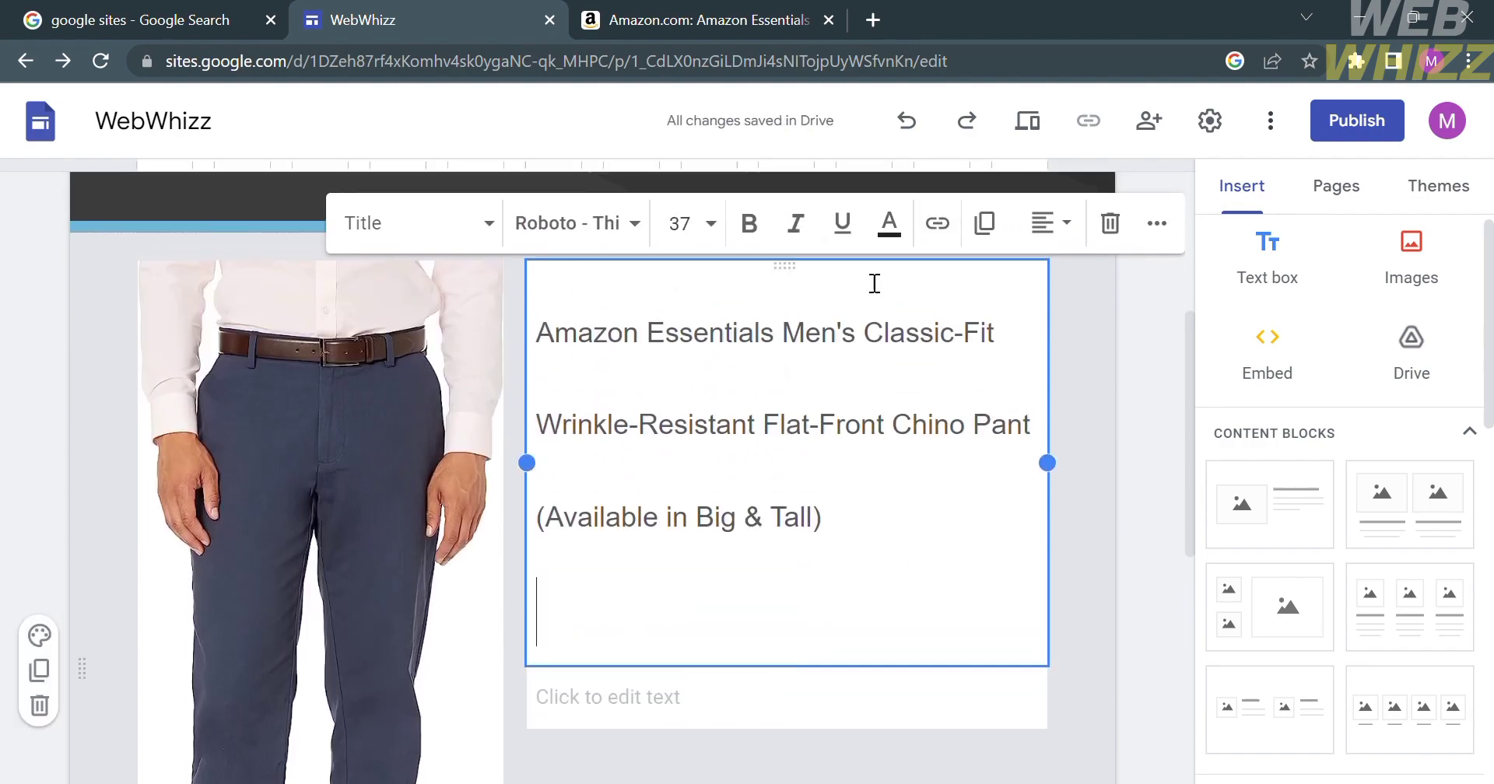
{"action": "left_click", "coordinate": [744, 9]}
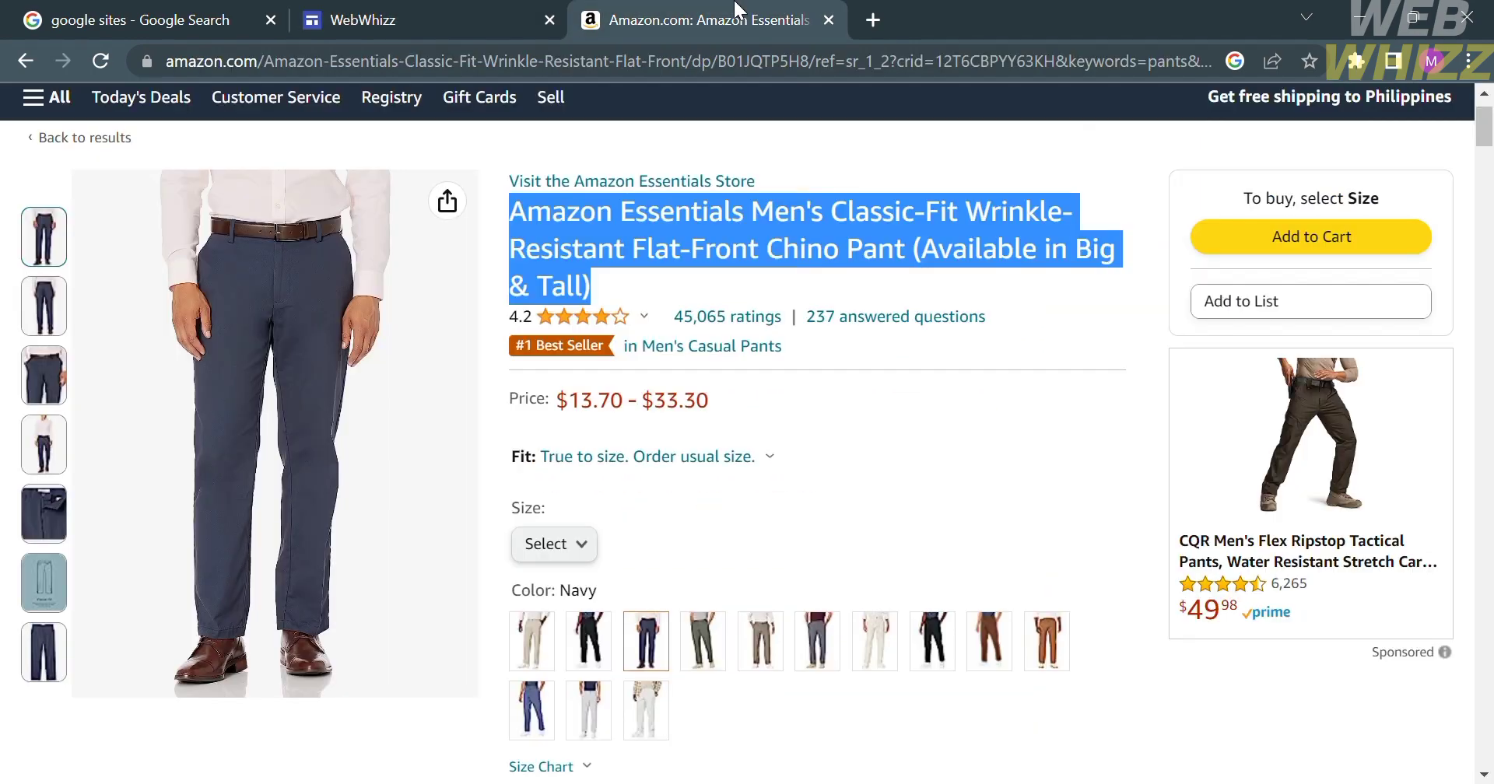
{"action": "left_click", "coordinate": [420, 17]}
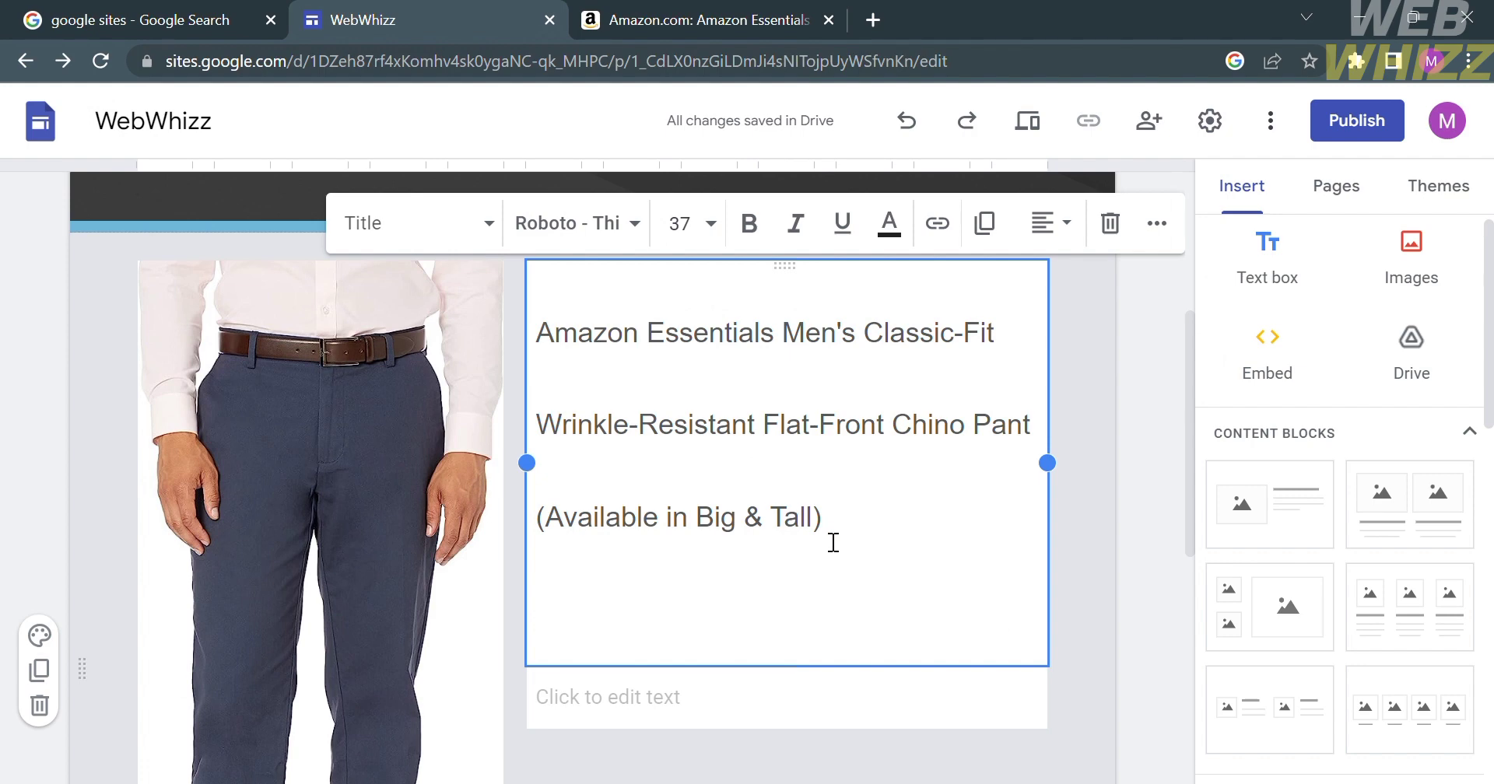
Format the pasted product title in the content block as Arial, size 18 and bold
{"action": "left_click_drag", "start_coordinate": [831, 540], "coordinate": [544, 280]}
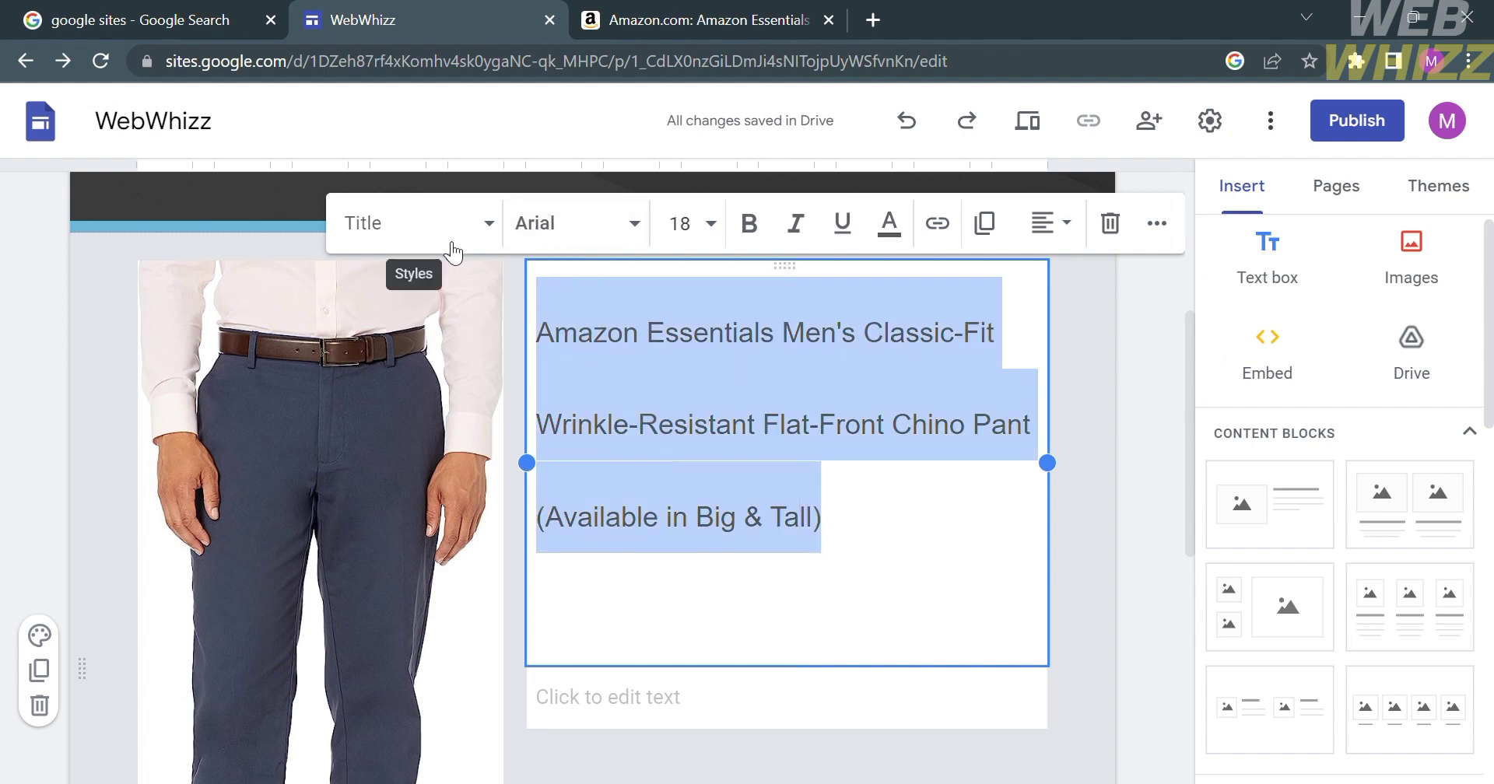
{"action": "left_click", "coordinate": [649, 224]}
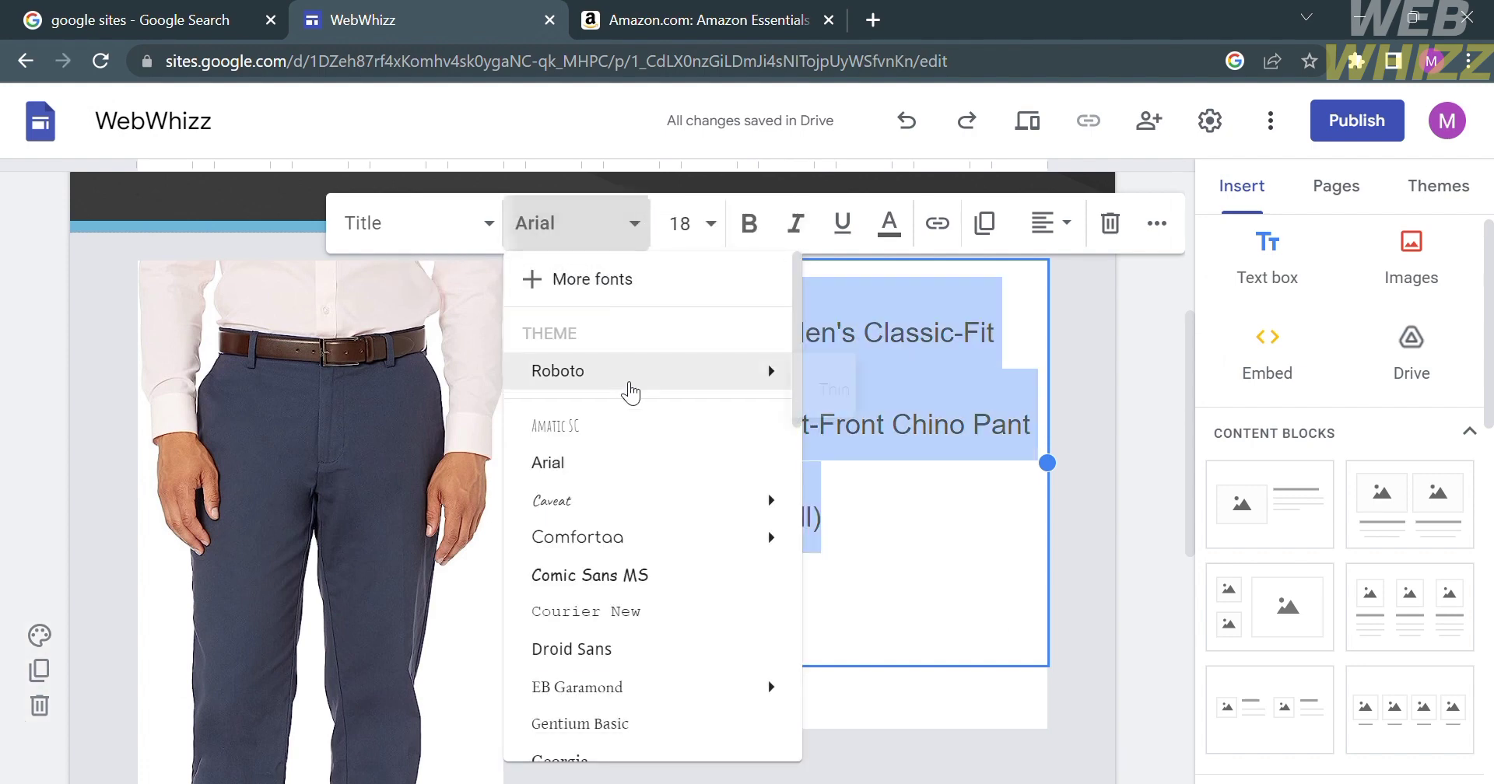
{"action": "left_click", "coordinate": [653, 467]}
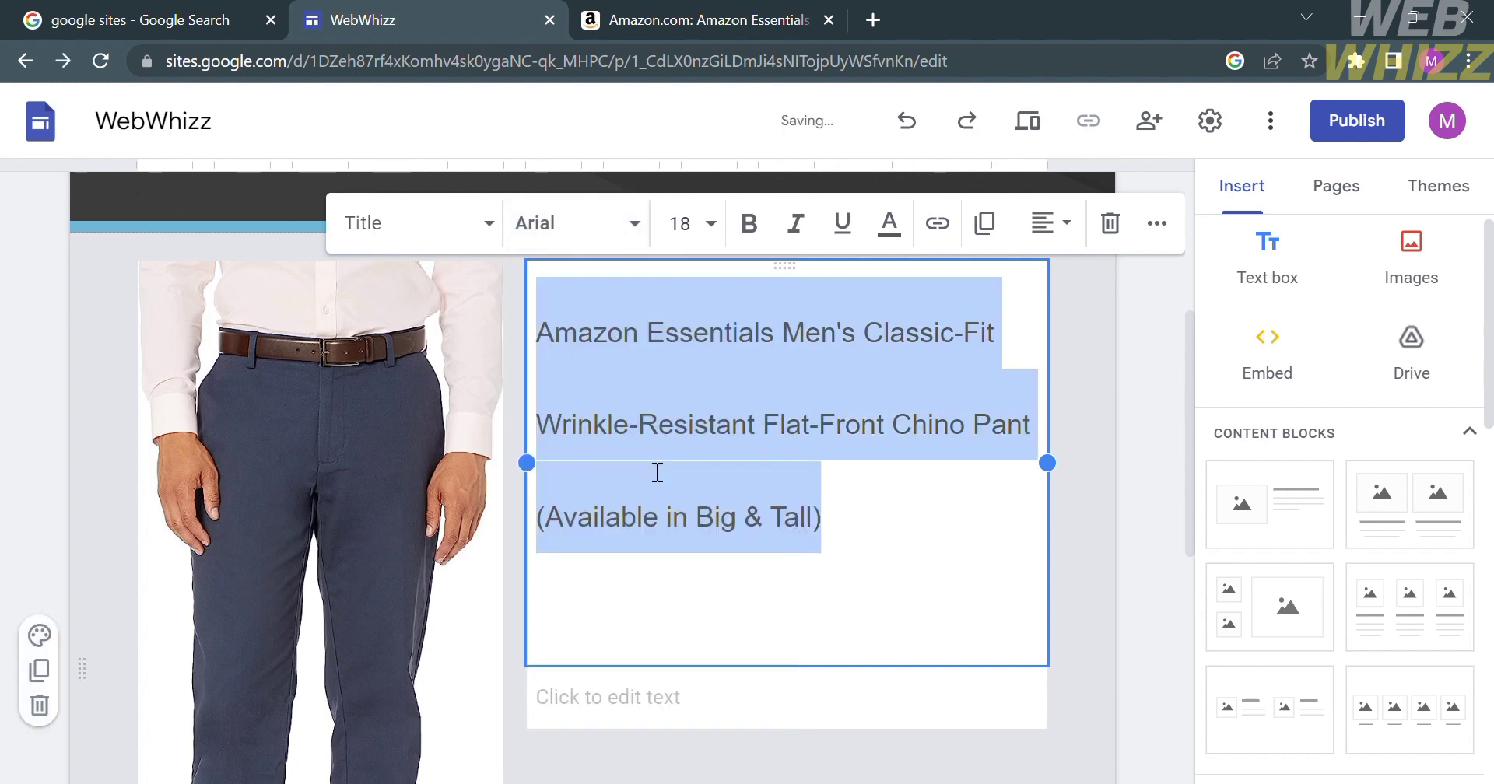
{"action": "left_click", "coordinate": [703, 230]}
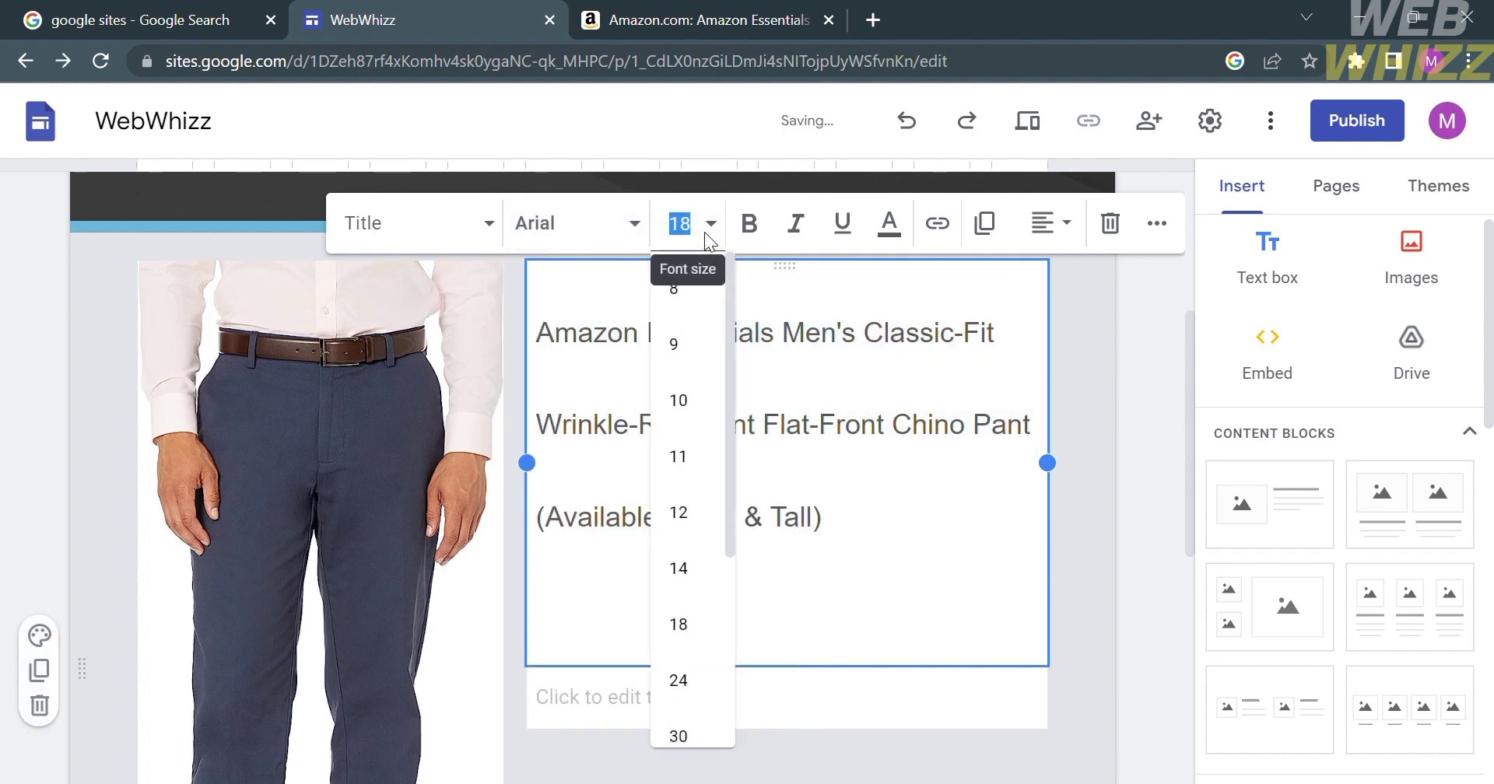
{"action": "left_click", "coordinate": [700, 643]}
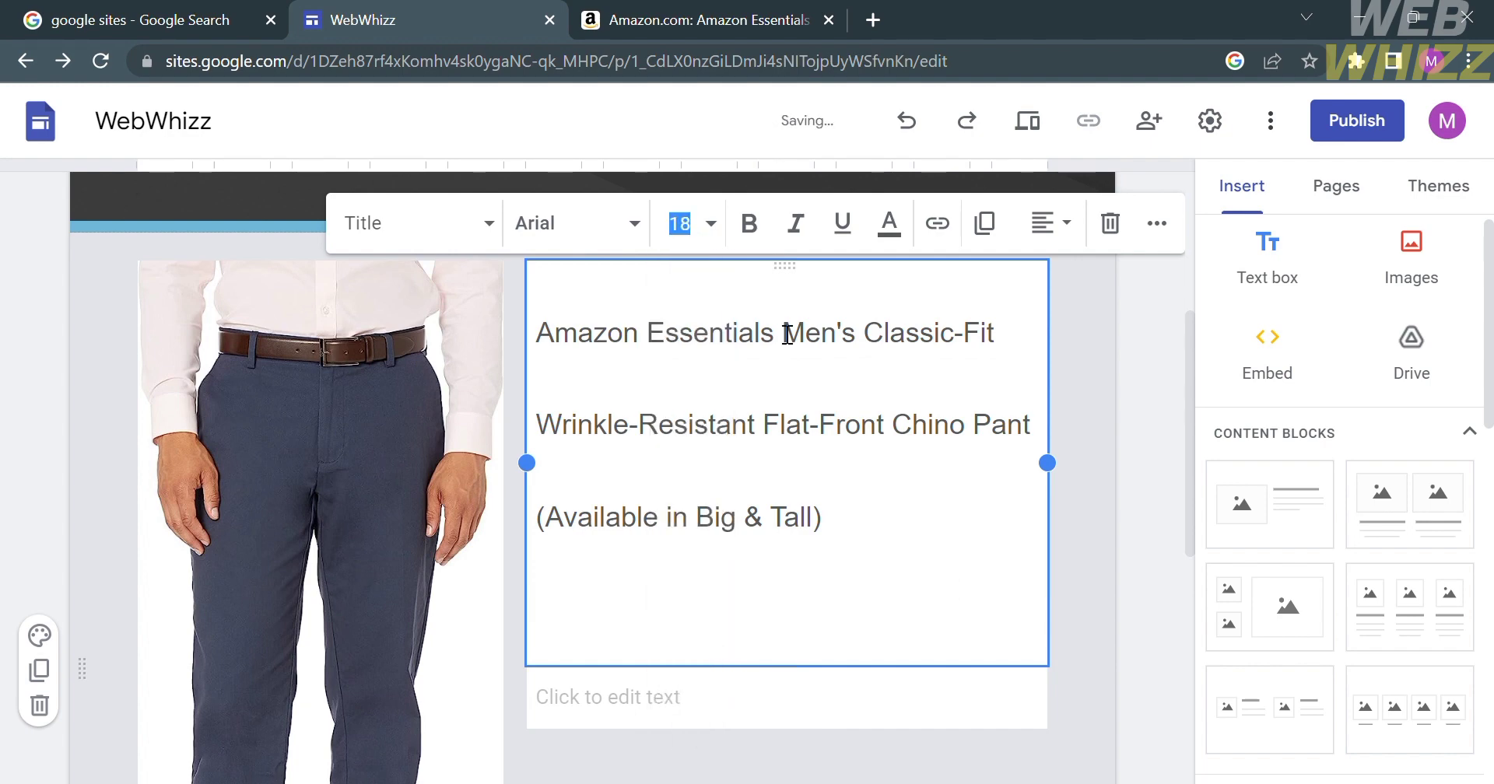
{"action": "left_click", "coordinate": [752, 233]}
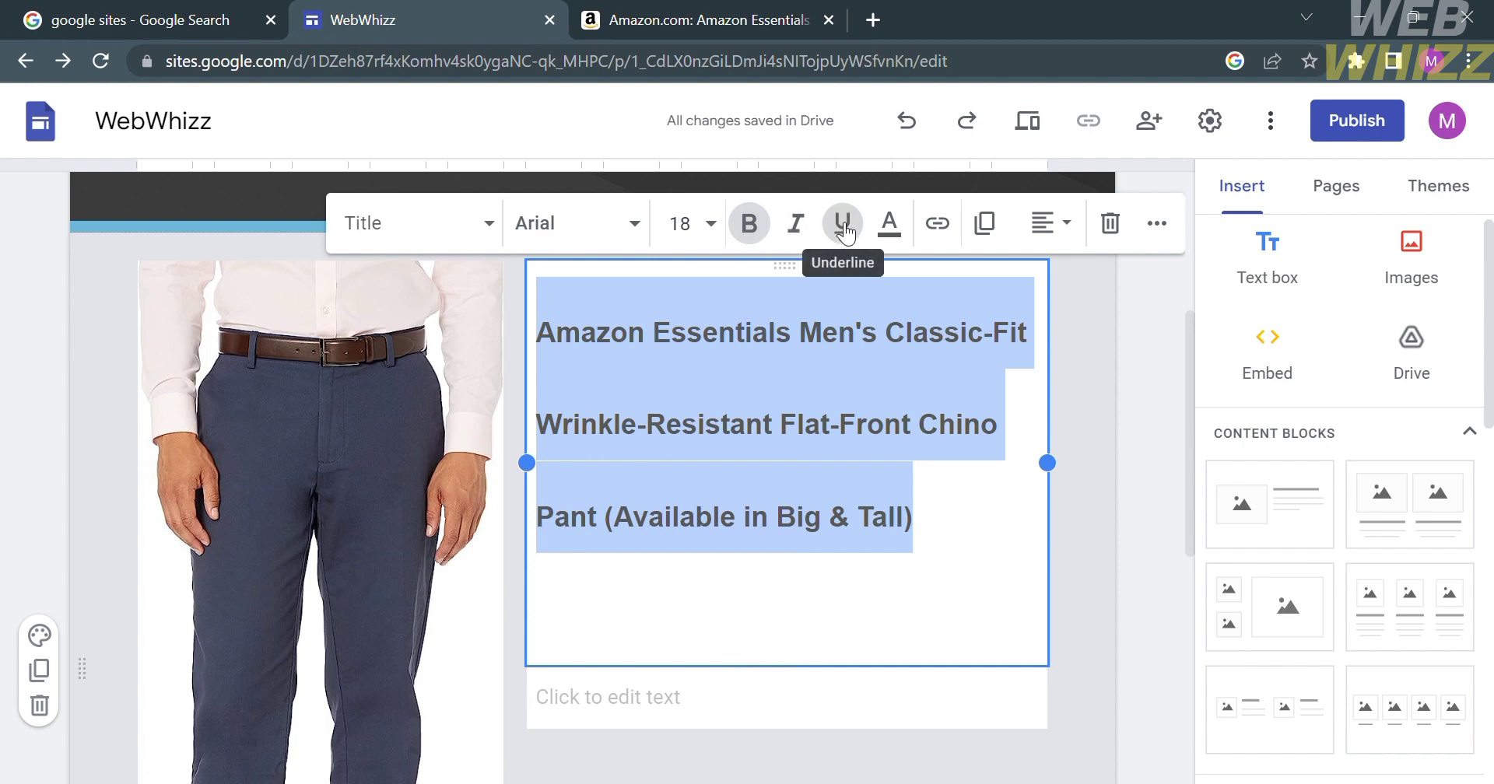
Change the product title's text color to black (#000000) in the content block, leaving it without underline
{"action": "left_click", "coordinate": [845, 231]}
{"action": "left_click", "coordinate": [844, 229]}
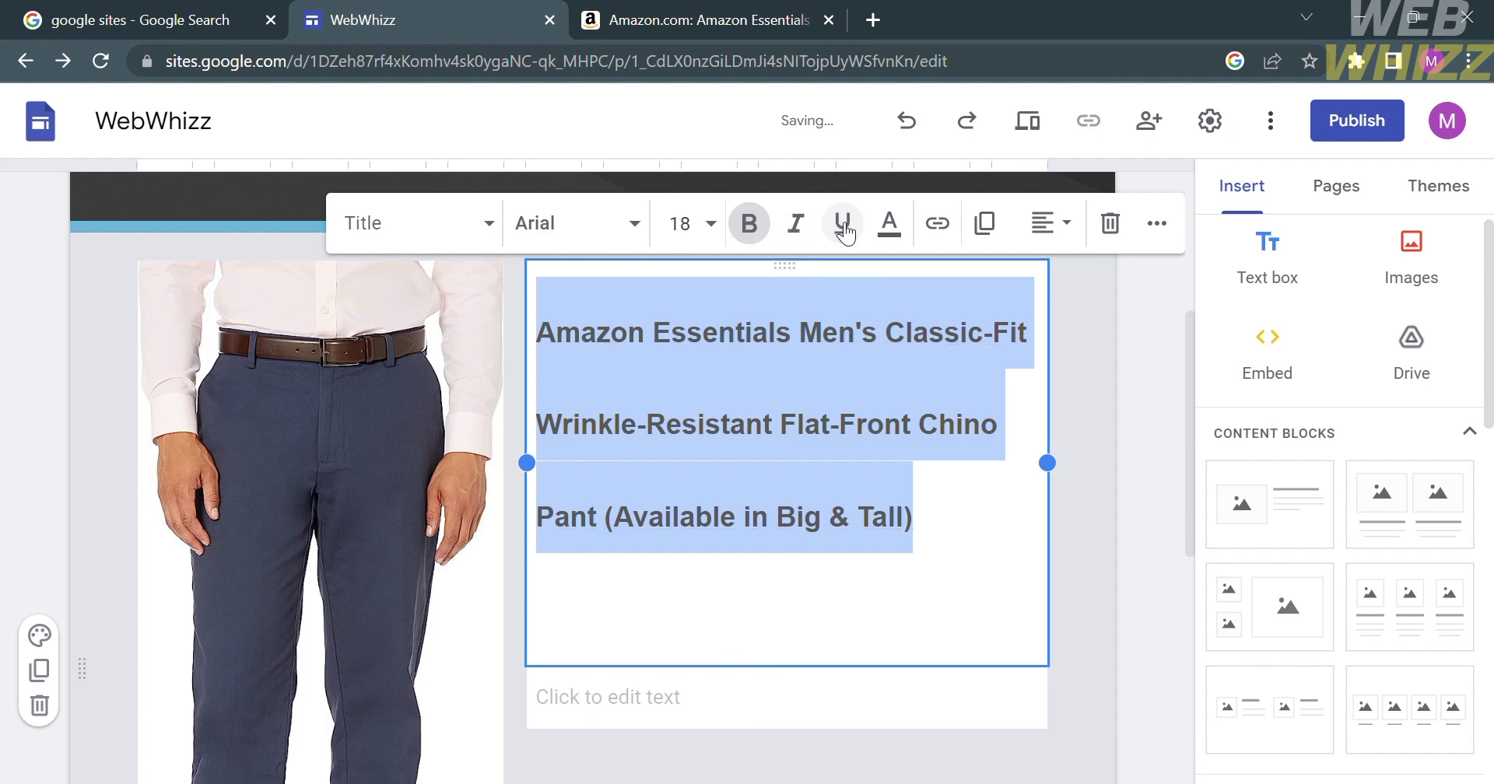
{"action": "left_click", "coordinate": [887, 226]}
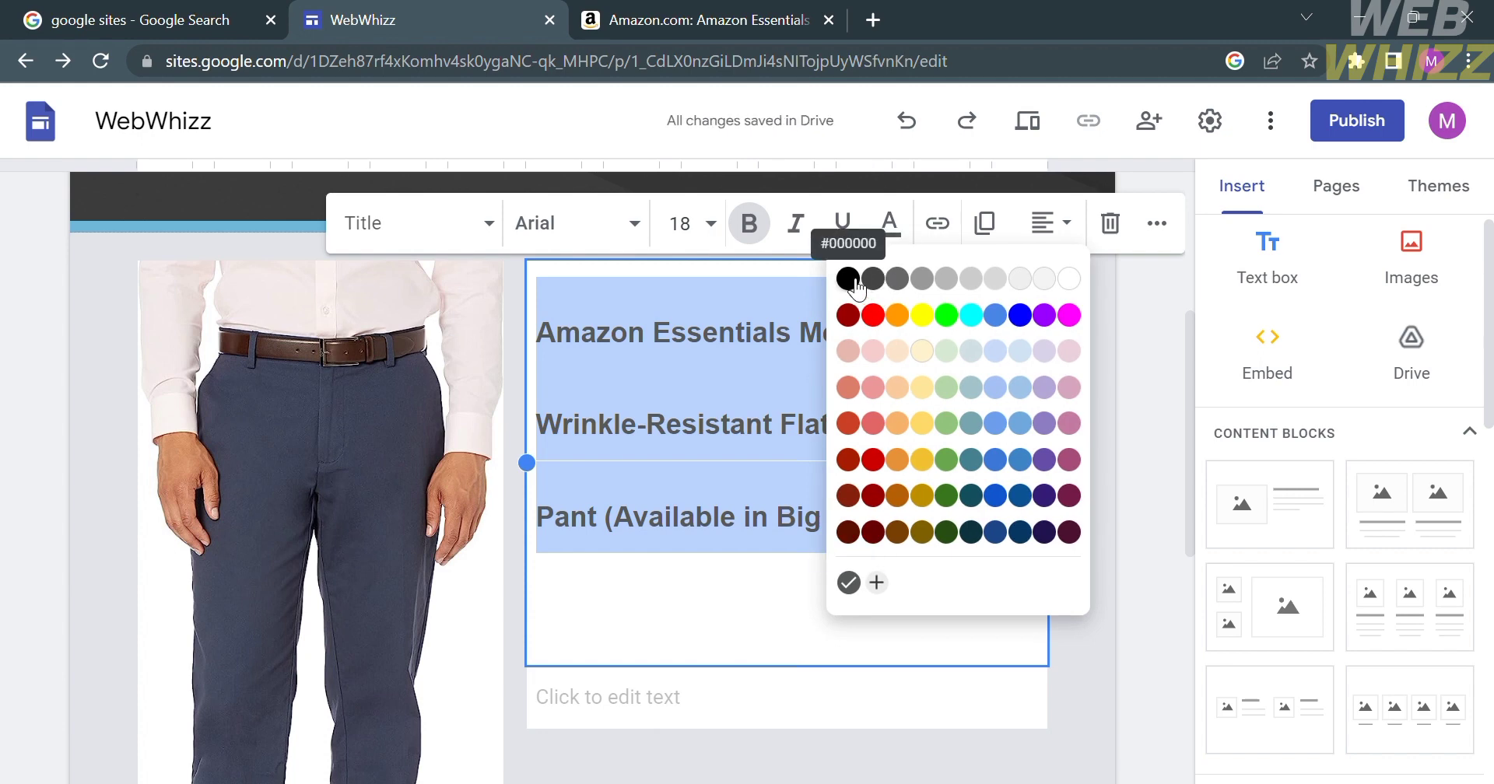
{"action": "left_click", "coordinate": [848, 278]}
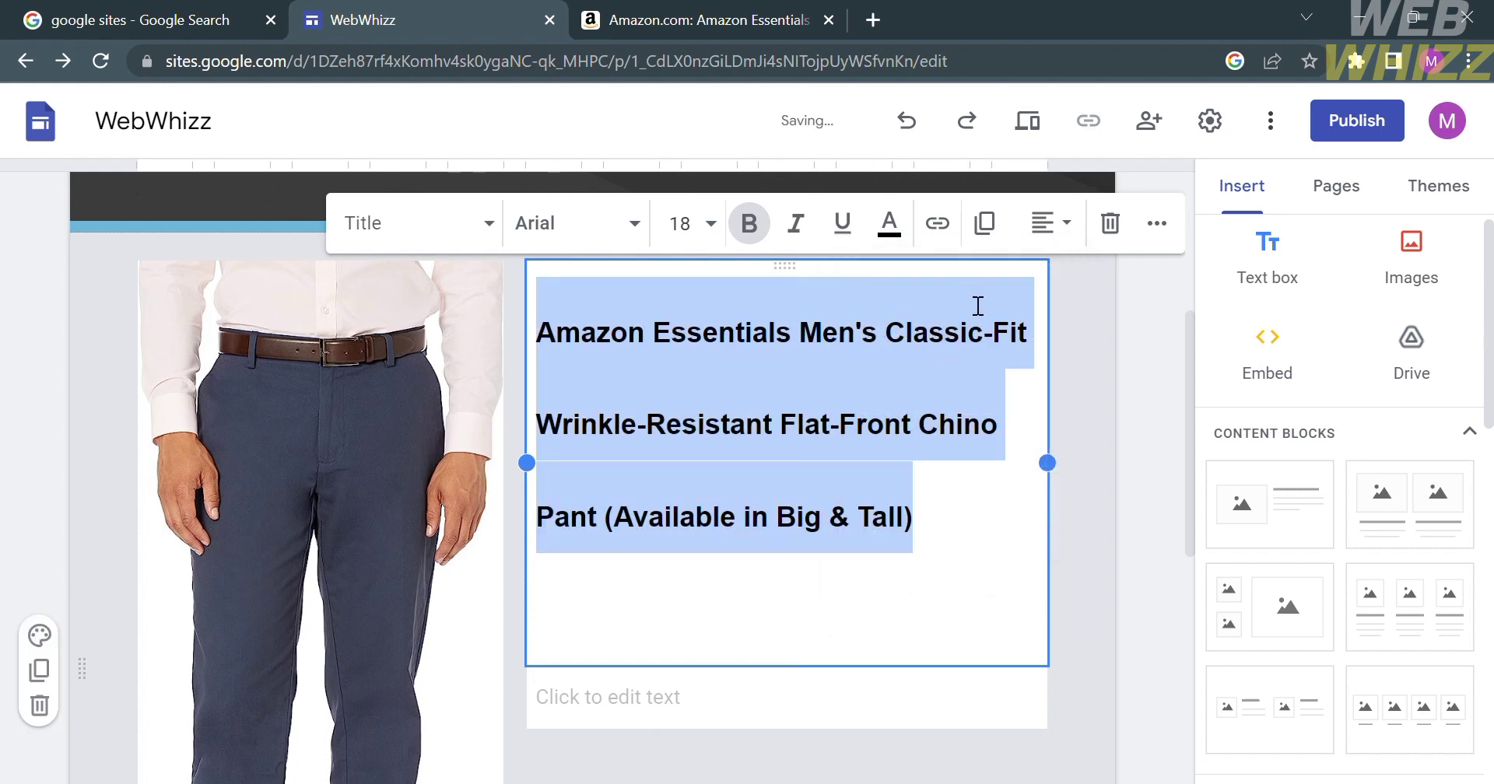
{"action": "left_click", "coordinate": [1090, 463]}
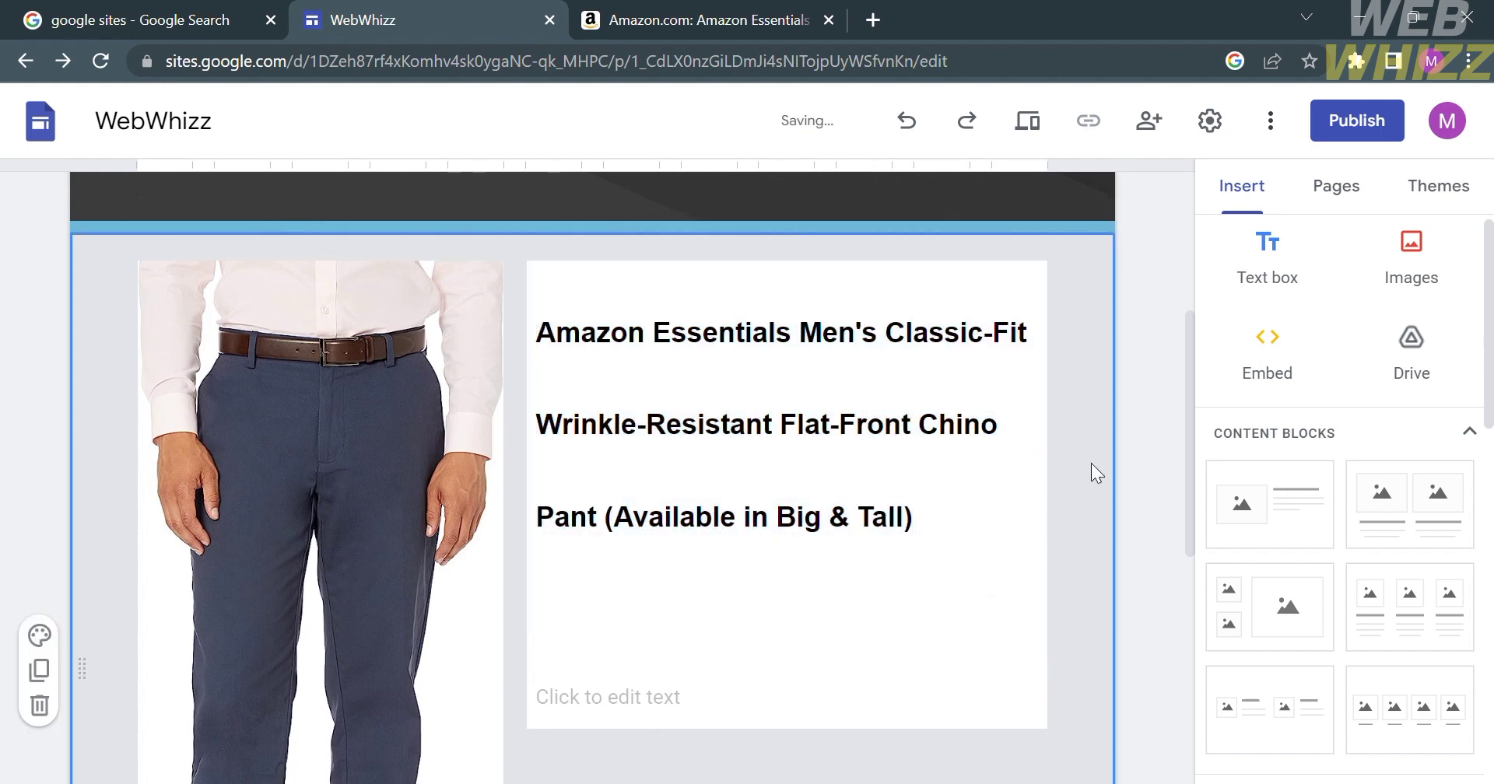
Copy the full bulleted product details from the Amazon page and paste them into the empty text area below the title on the WebWhizz site
{"action": "left_click", "coordinate": [656, 710]}
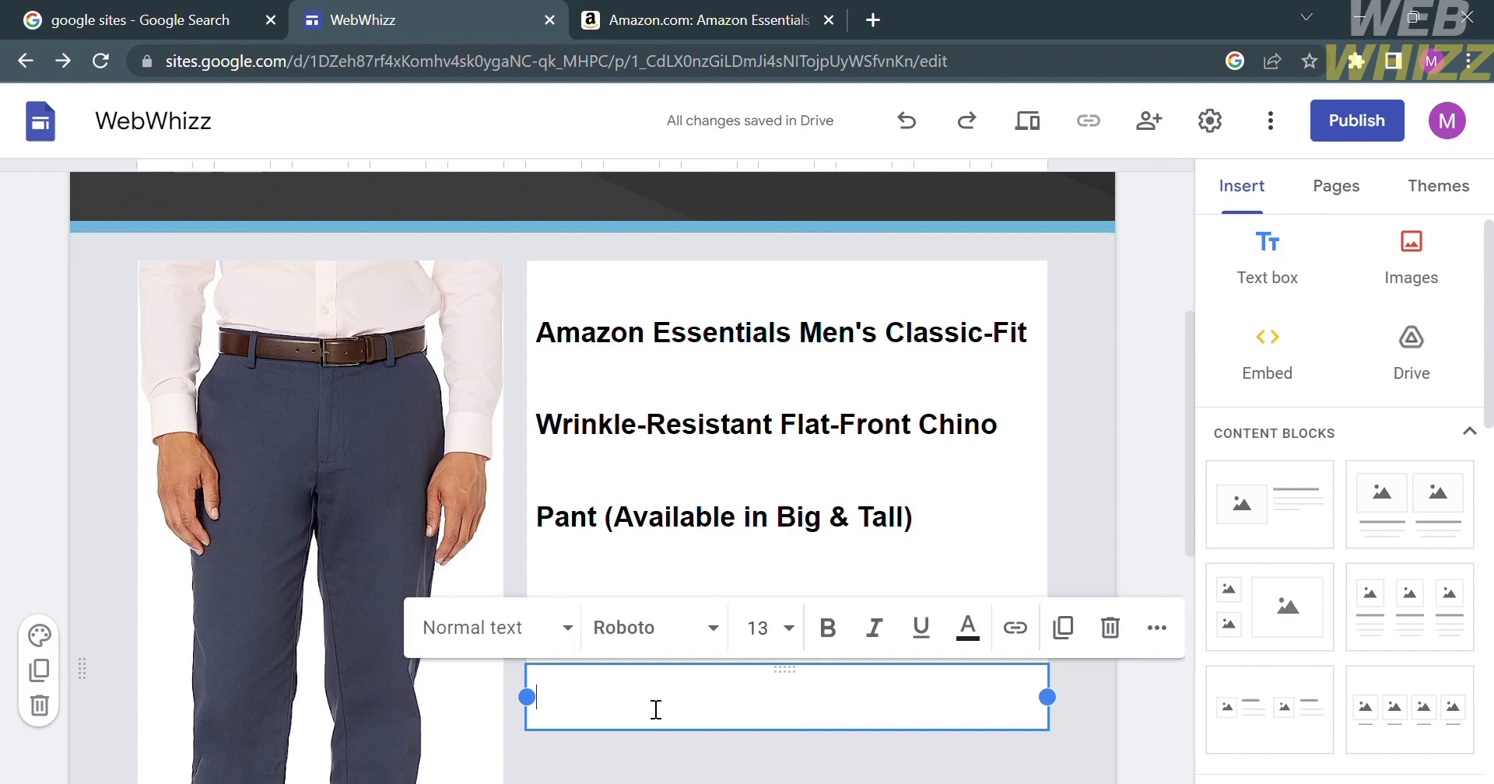
{"action": "left_click", "coordinate": [682, 10]}
{"action": "scroll", "coordinate": [715, 410], "scroll_direction": "down", "scroll_amount": 5}
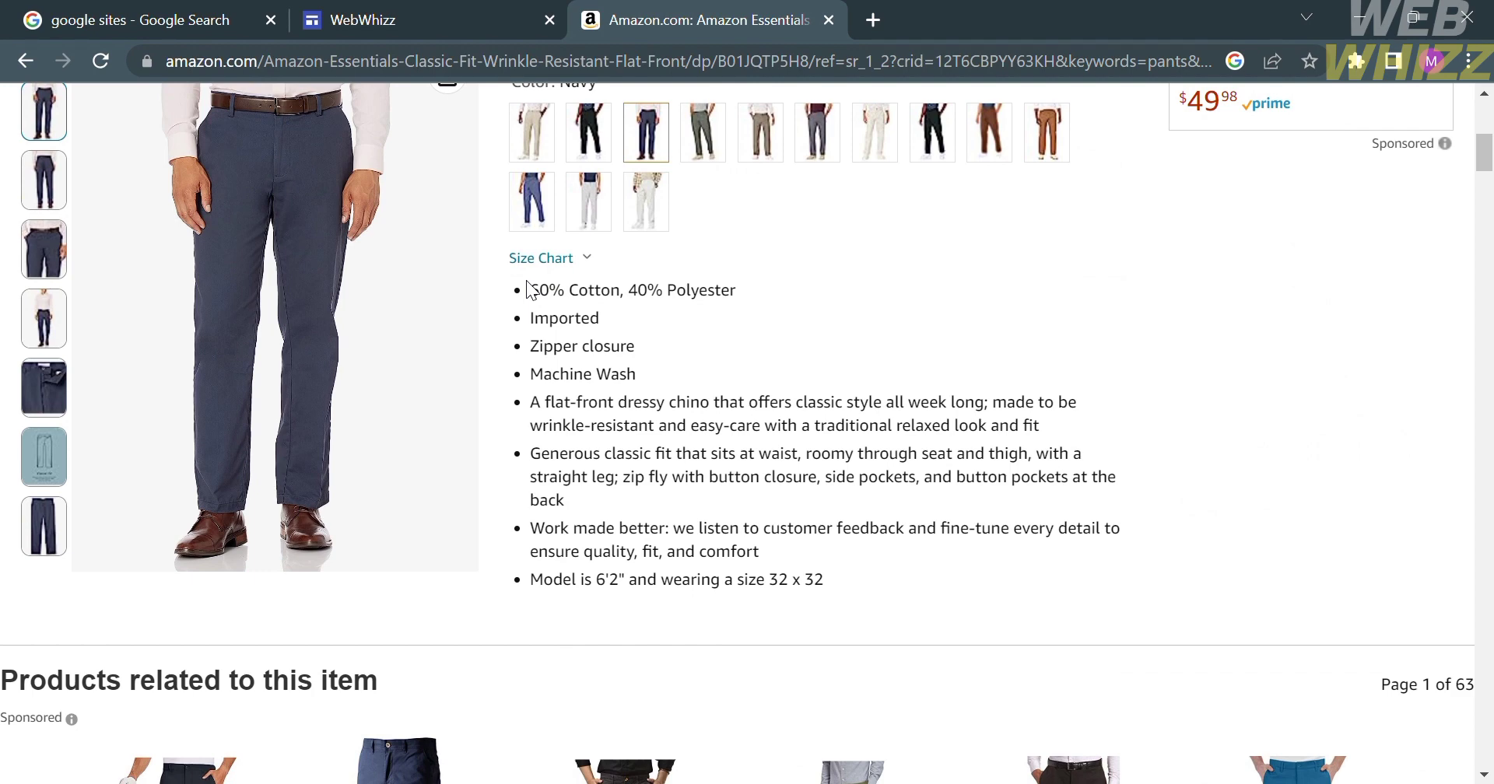
{"action": "left_click_drag", "start_coordinate": [528, 290], "coordinate": [843, 595]}
{"action": "key", "text": "ctrl+c"}
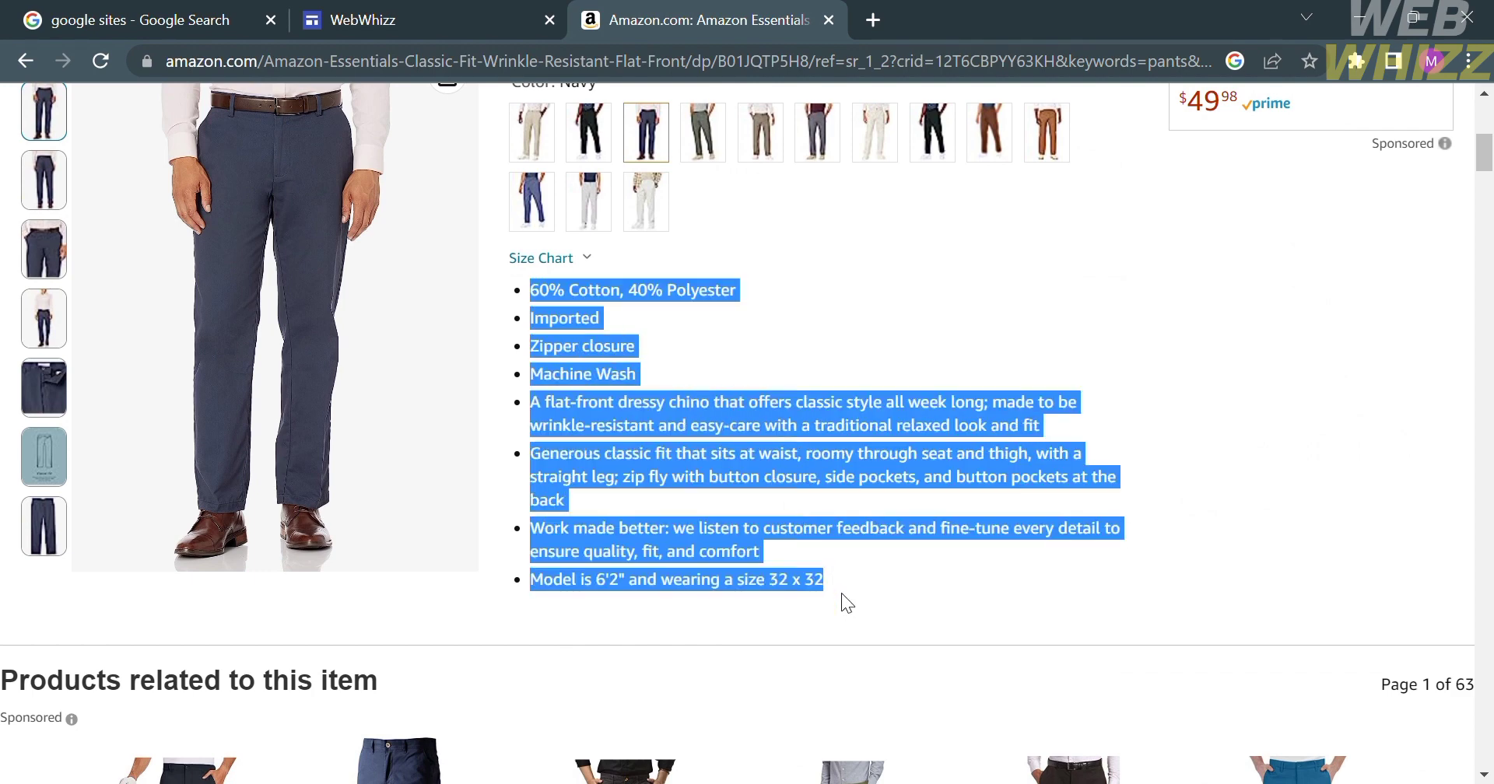
{"action": "left_click", "coordinate": [445, 29]}
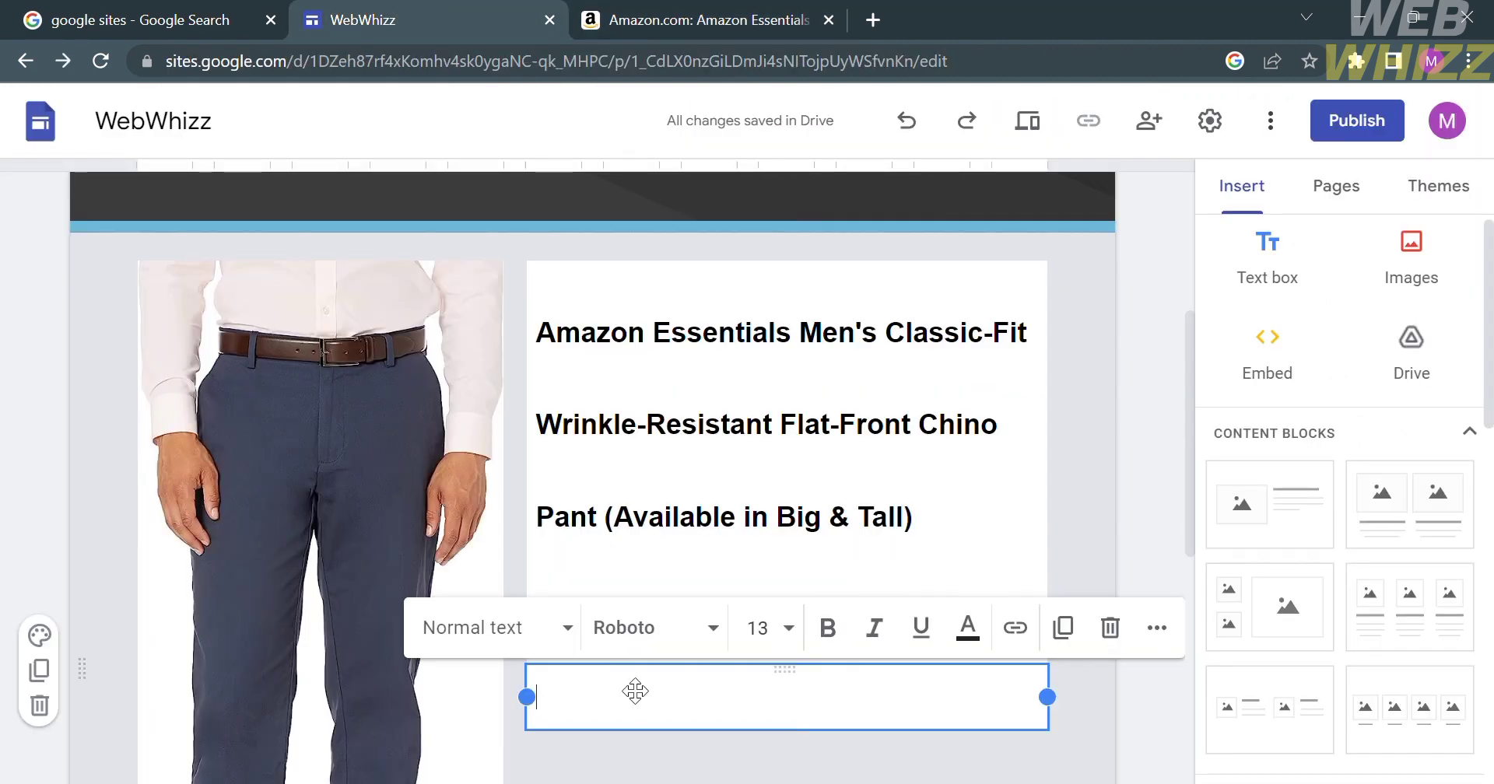
{"action": "key", "text": "ctrl+v"}
{"action": "left_click", "coordinate": [1072, 457]}
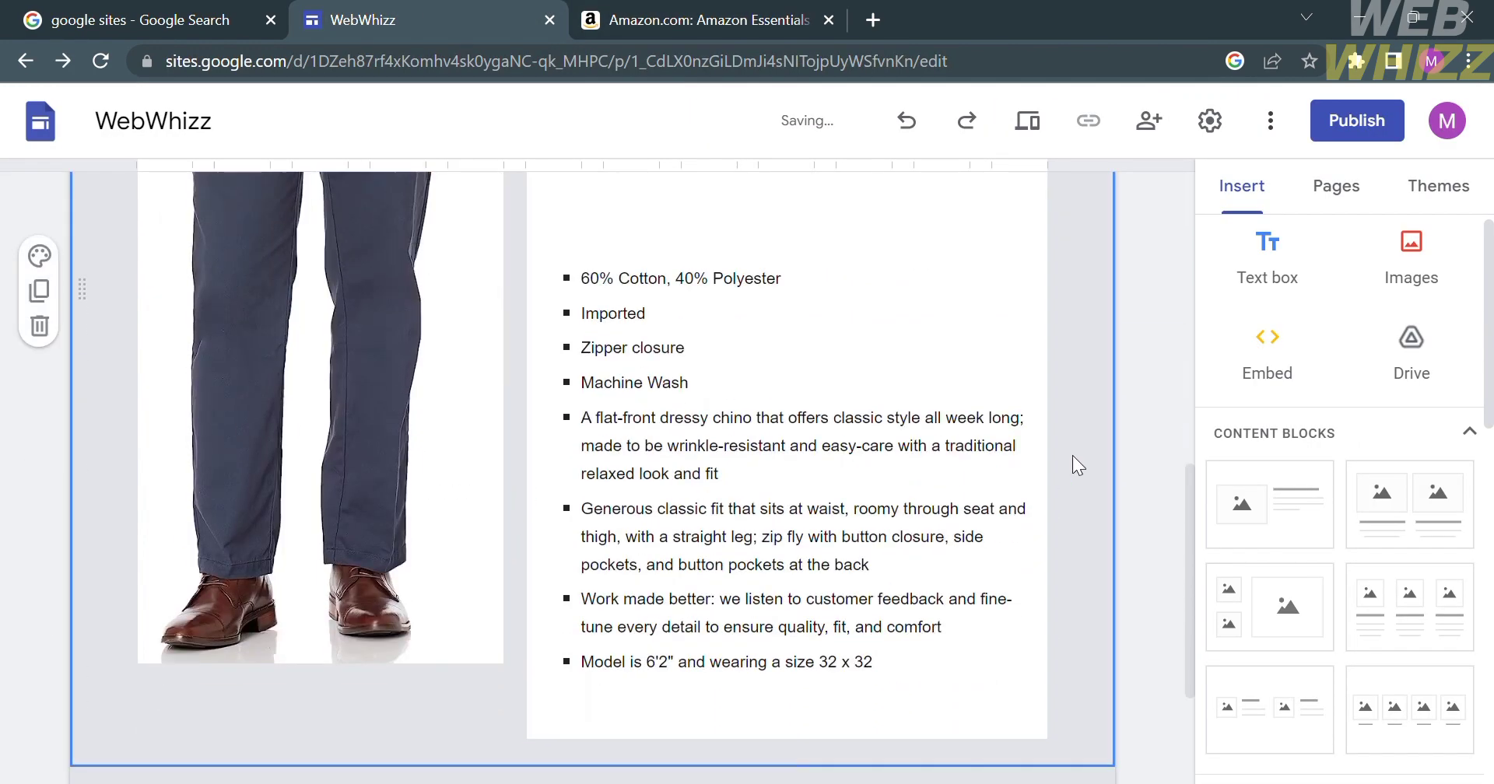
Review the pants content block on the WebWhizz page alongside the Amazon product page
{"action": "scroll", "coordinate": [1072, 457], "scroll_direction": "up", "scroll_amount": 4}
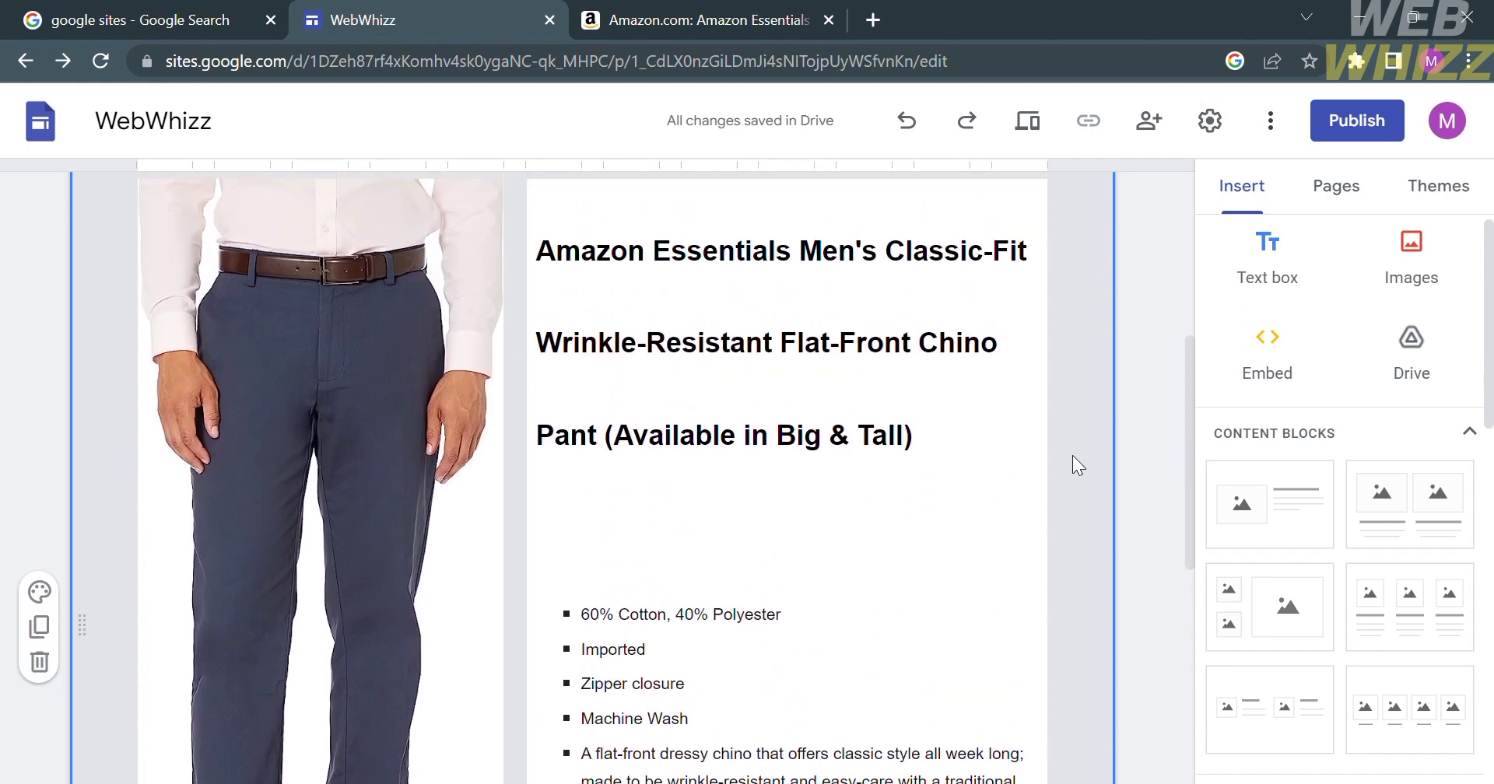
{"action": "scroll", "coordinate": [747, 510], "scroll_direction": "up", "scroll_amount": 2}
{"action": "scroll", "coordinate": [745, 509], "scroll_direction": "up", "scroll_amount": 3}
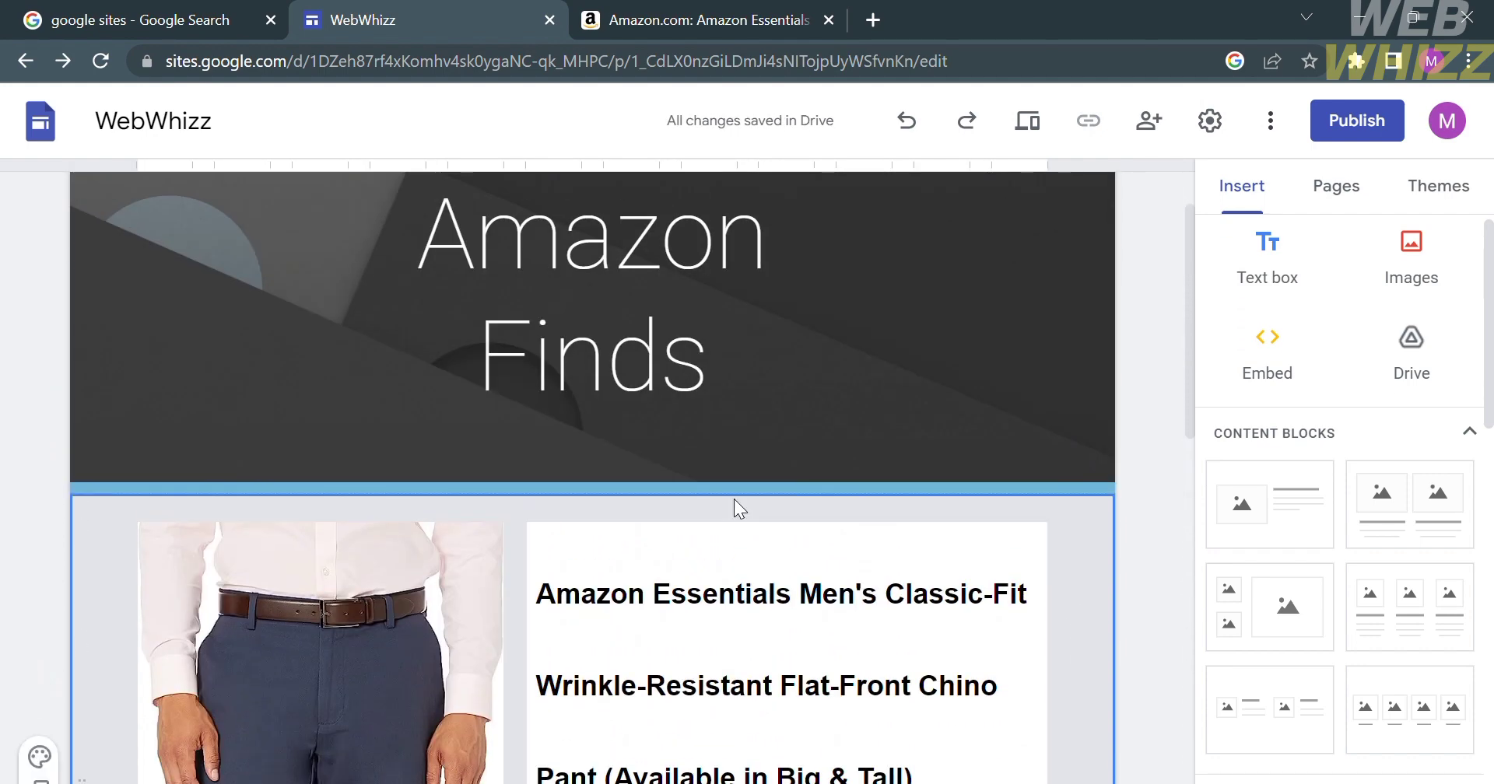
{"action": "scroll", "coordinate": [739, 509], "scroll_direction": "down", "scroll_amount": 7}
{"action": "scroll", "coordinate": [740, 509], "scroll_direction": "down", "scroll_amount": 4}
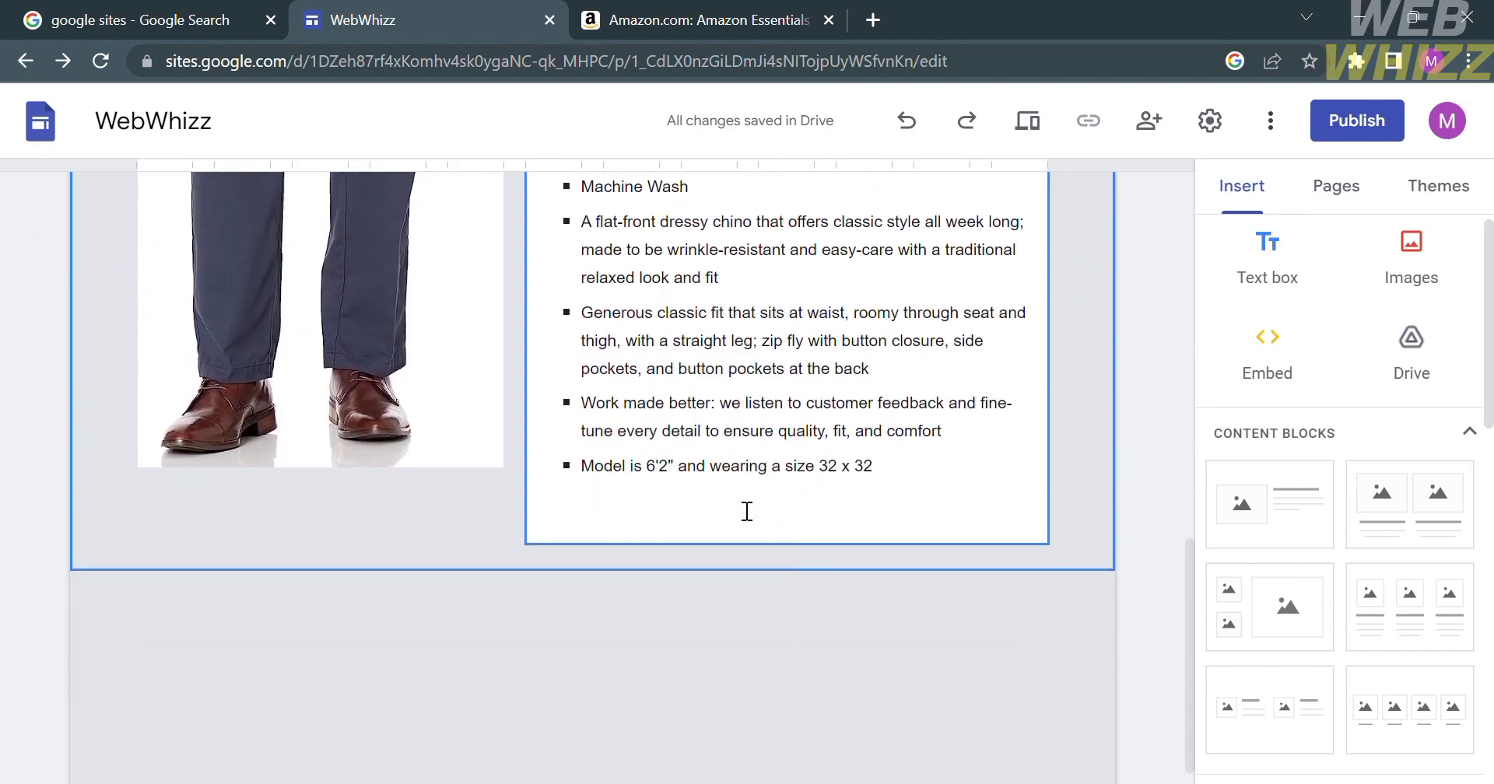
{"action": "scroll", "coordinate": [744, 511], "scroll_direction": "up", "scroll_amount": 7}
{"action": "left_click", "coordinate": [745, 14]}
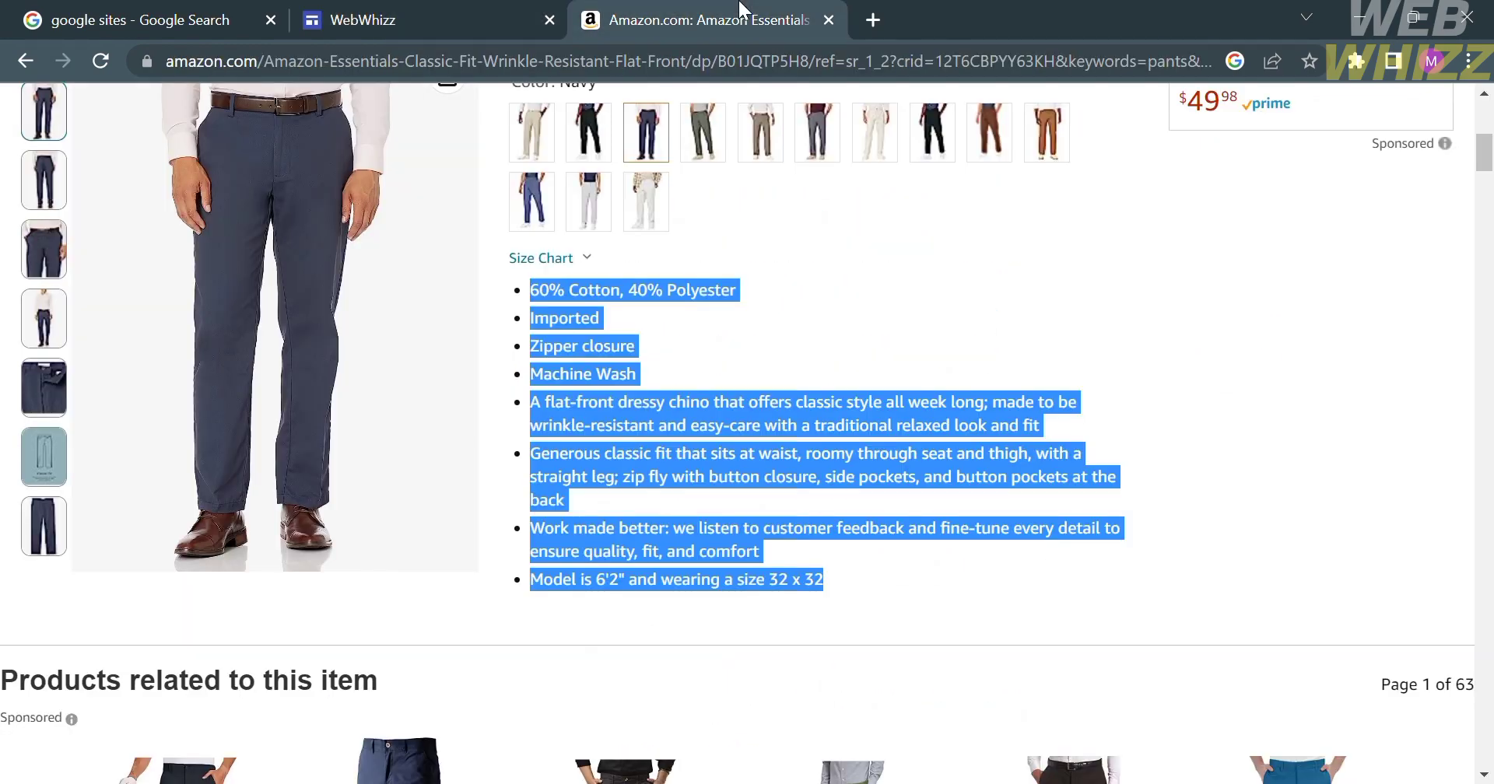
{"action": "scroll", "coordinate": [809, 507], "scroll_direction": "down", "scroll_amount": 6}
{"action": "scroll", "coordinate": [809, 514], "scroll_direction": "down", "scroll_amount": 3}
{"action": "scroll", "coordinate": [810, 513], "scroll_direction": "up", "scroll_amount": 15}
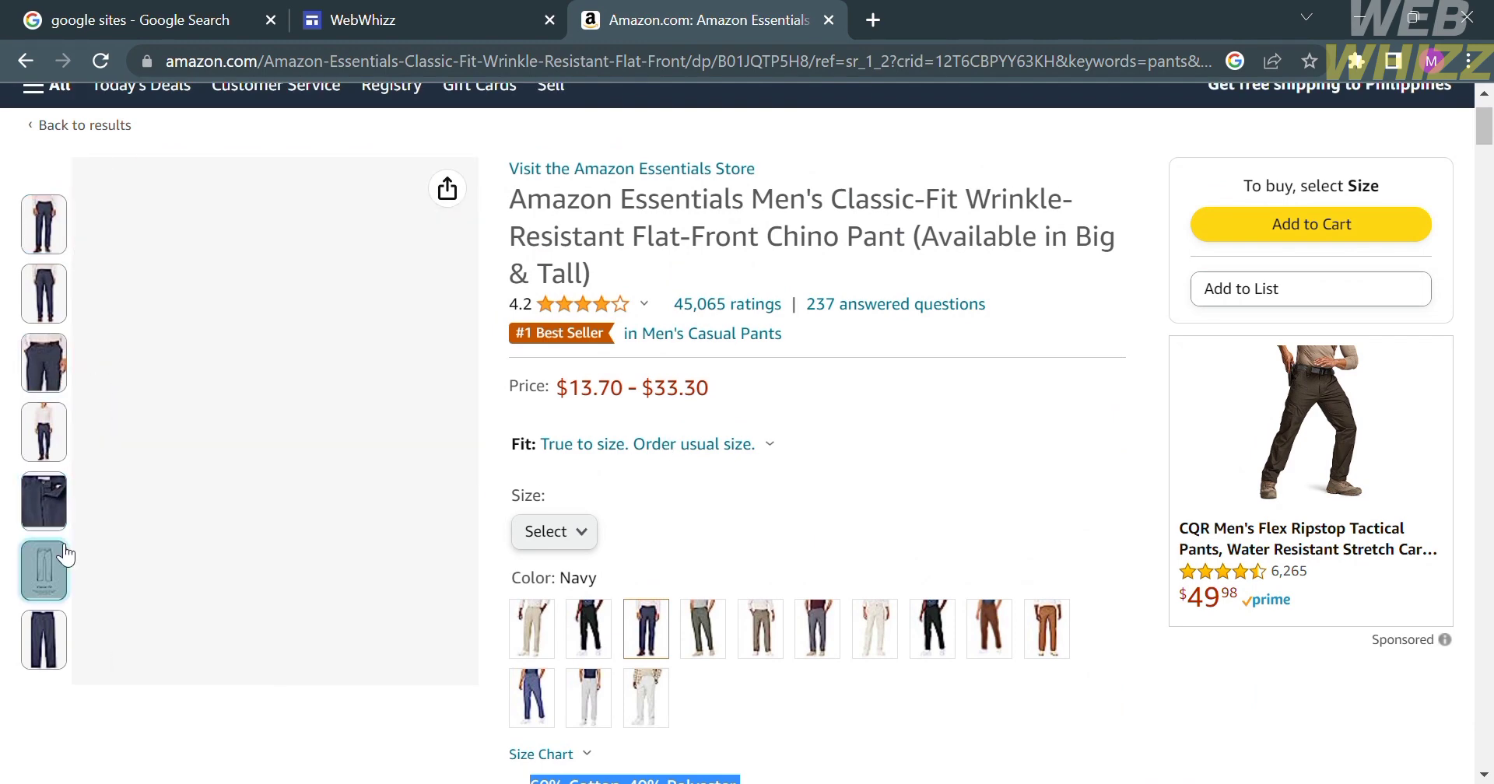
{"action": "left_click", "coordinate": [547, 7]}
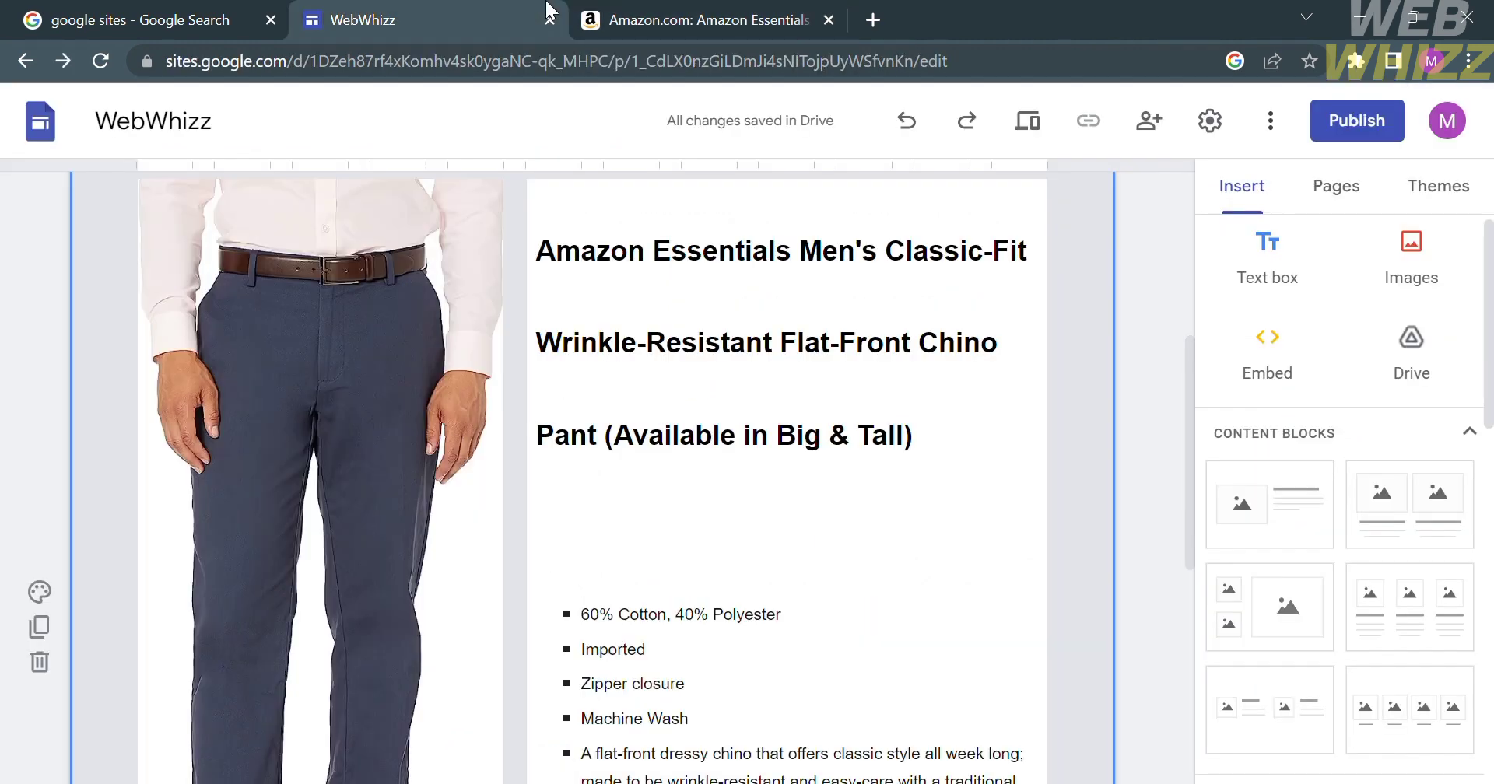
{"action": "scroll", "coordinate": [646, 362], "scroll_direction": "down", "scroll_amount": 7}
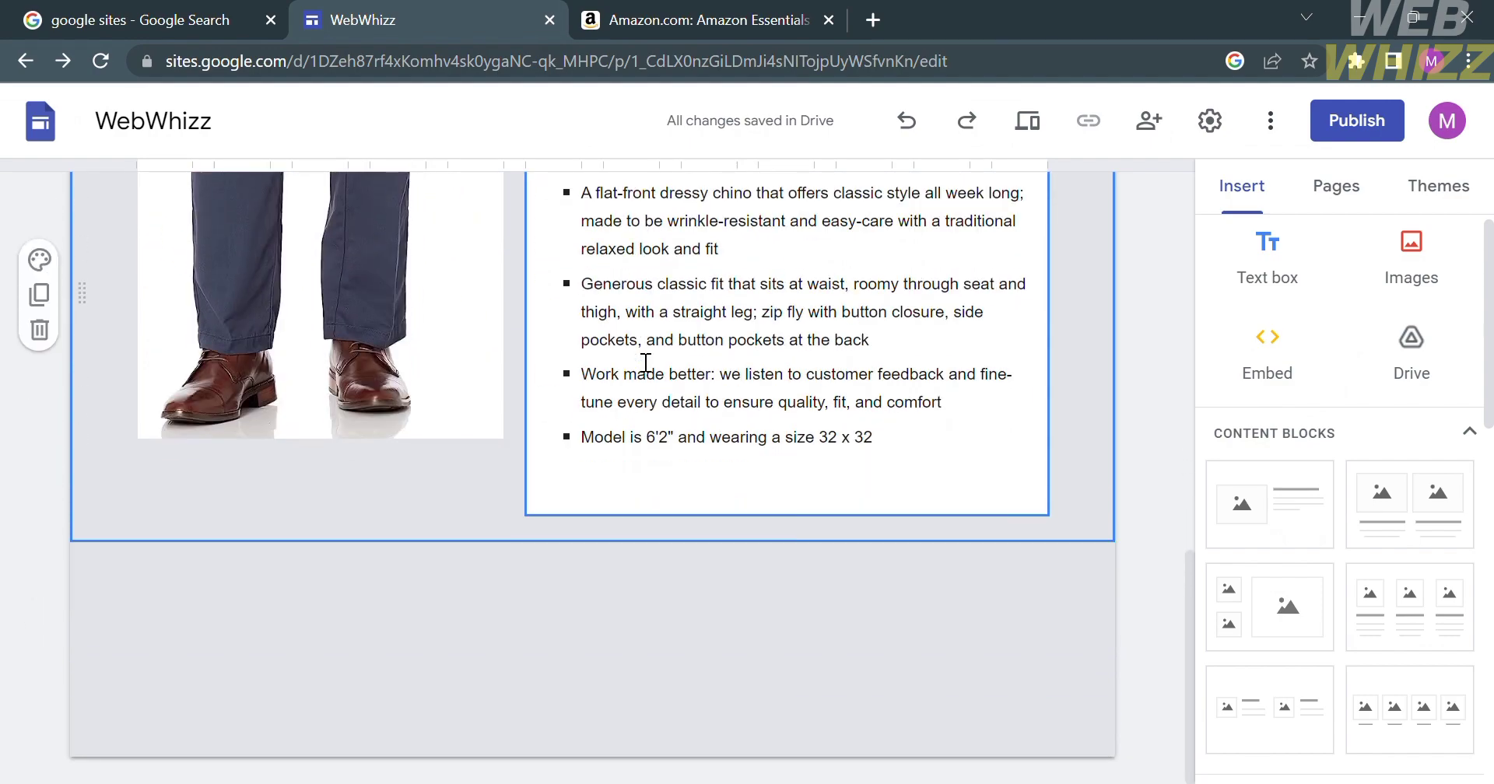
{"action": "scroll", "coordinate": [646, 511], "scroll_direction": "up", "scroll_amount": 7}
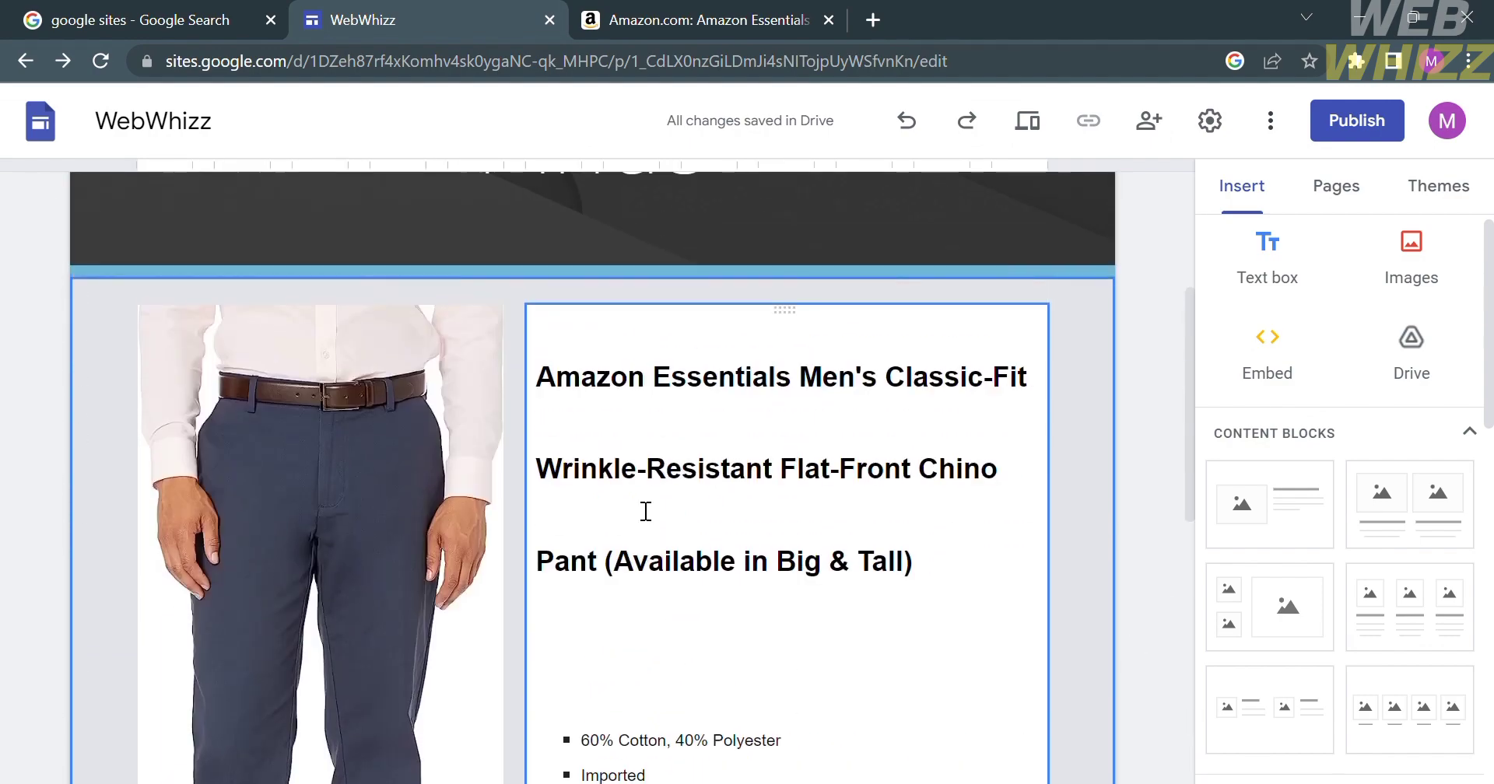
Link the pants image to the Amazon product page, using the URL copied from that page
{"action": "left_click", "coordinate": [431, 498]}
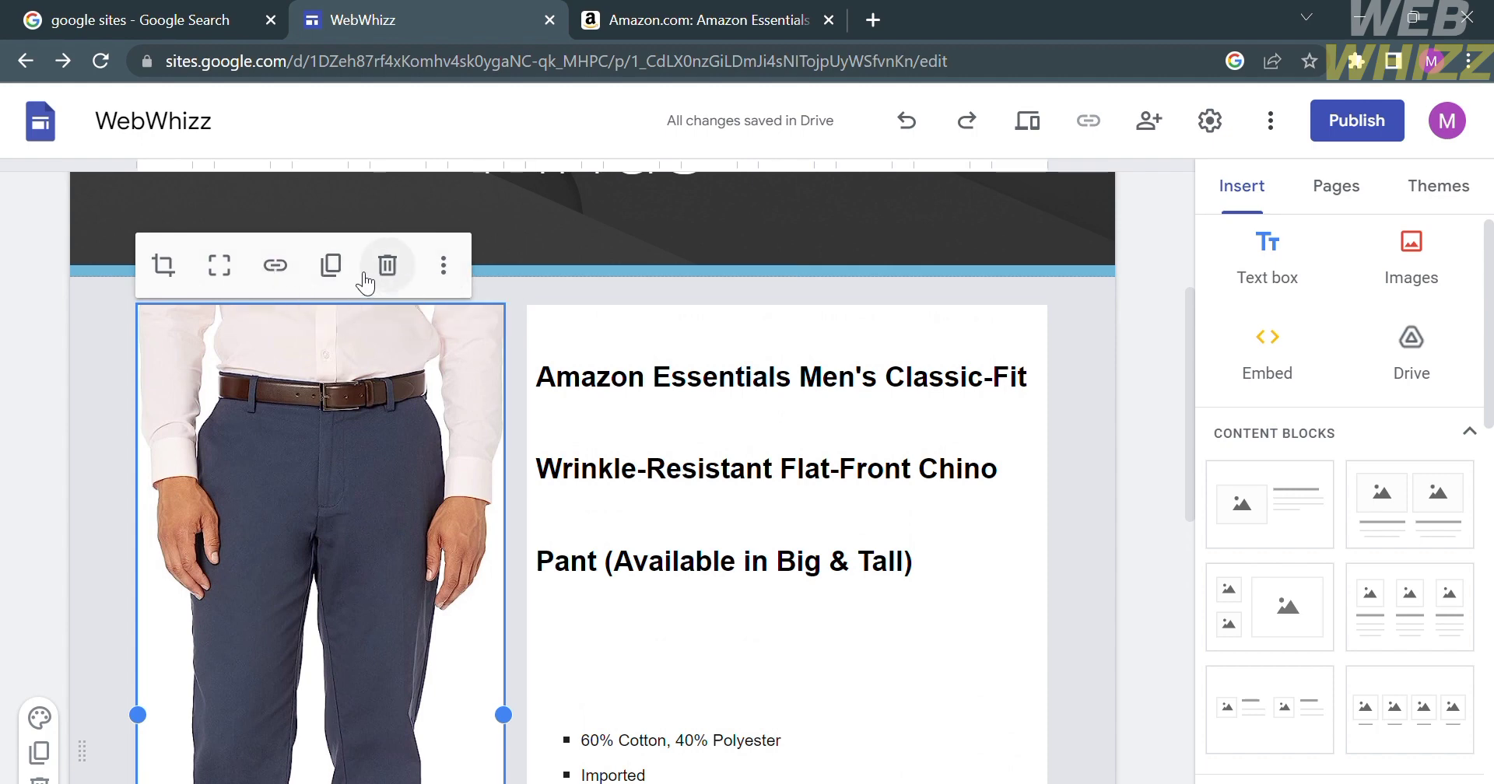
{"action": "left_click", "coordinate": [276, 265]}
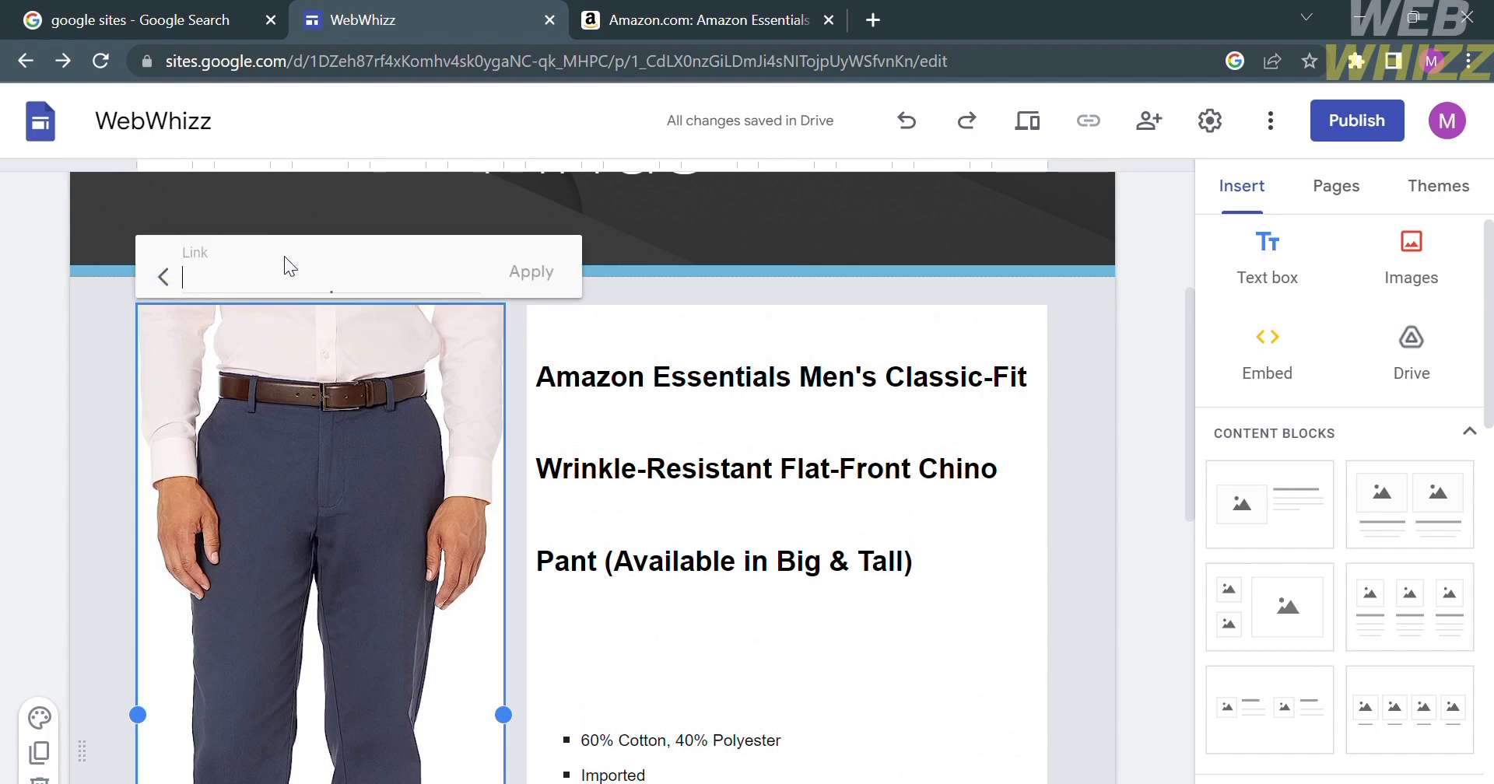
{"action": "left_click", "coordinate": [730, 17]}
{"action": "left_click", "coordinate": [27, 239]}
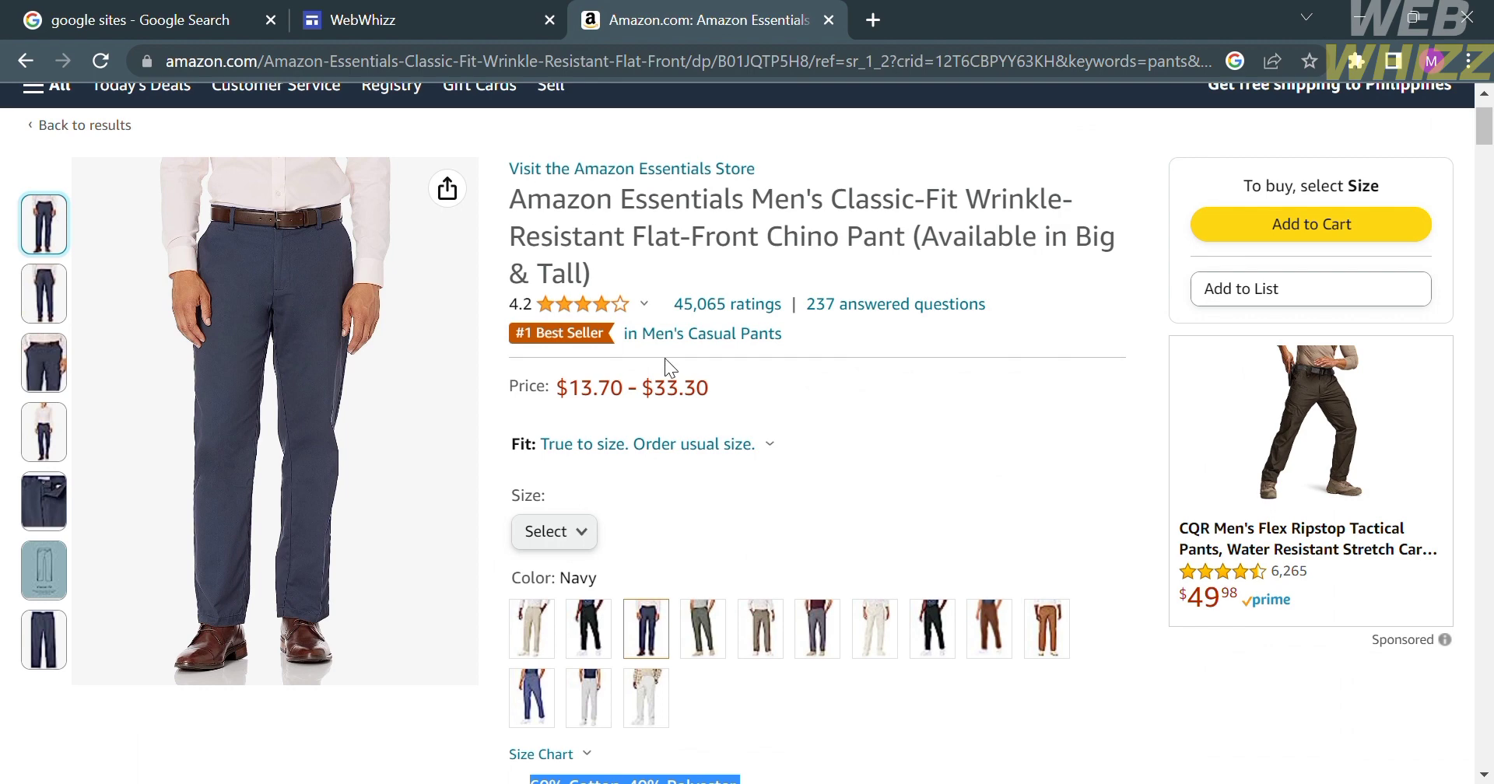
{"action": "scroll", "coordinate": [899, 409], "scroll_direction": "up", "scroll_amount": 1}
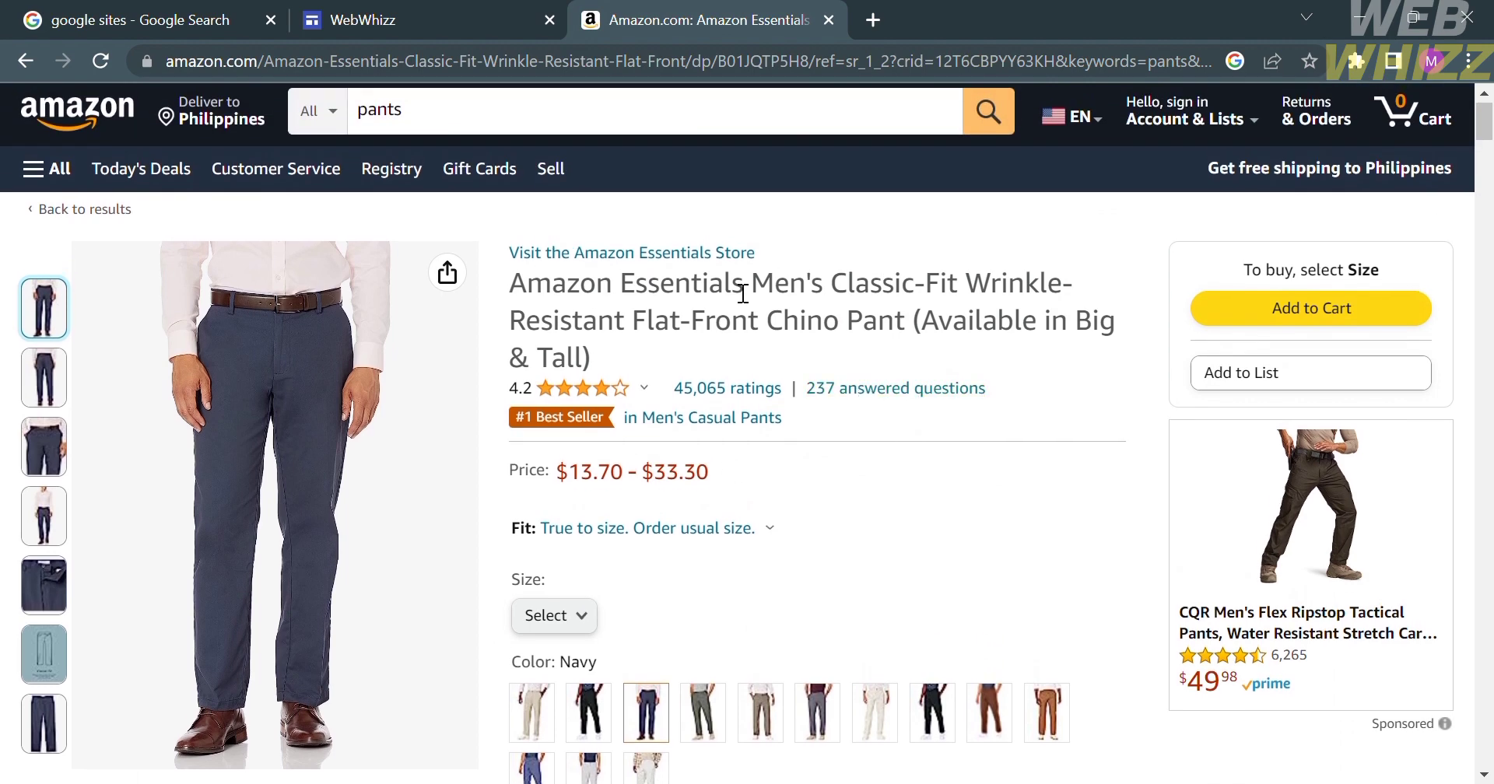
{"action": "left_click", "coordinate": [568, 50]}
{"action": "left_click", "coordinate": [484, 14]}
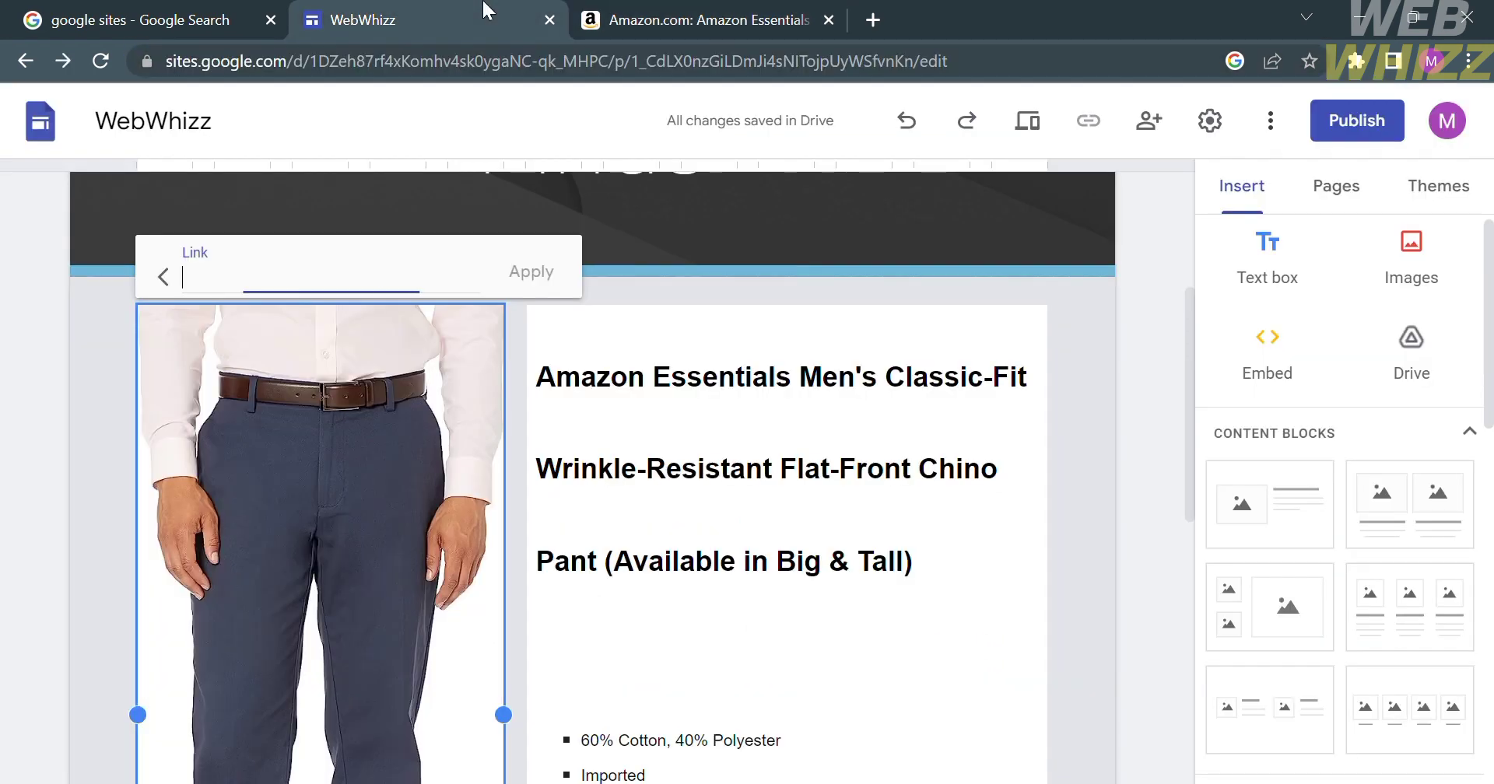
{"action": "key", "text": "ctrl+v"}
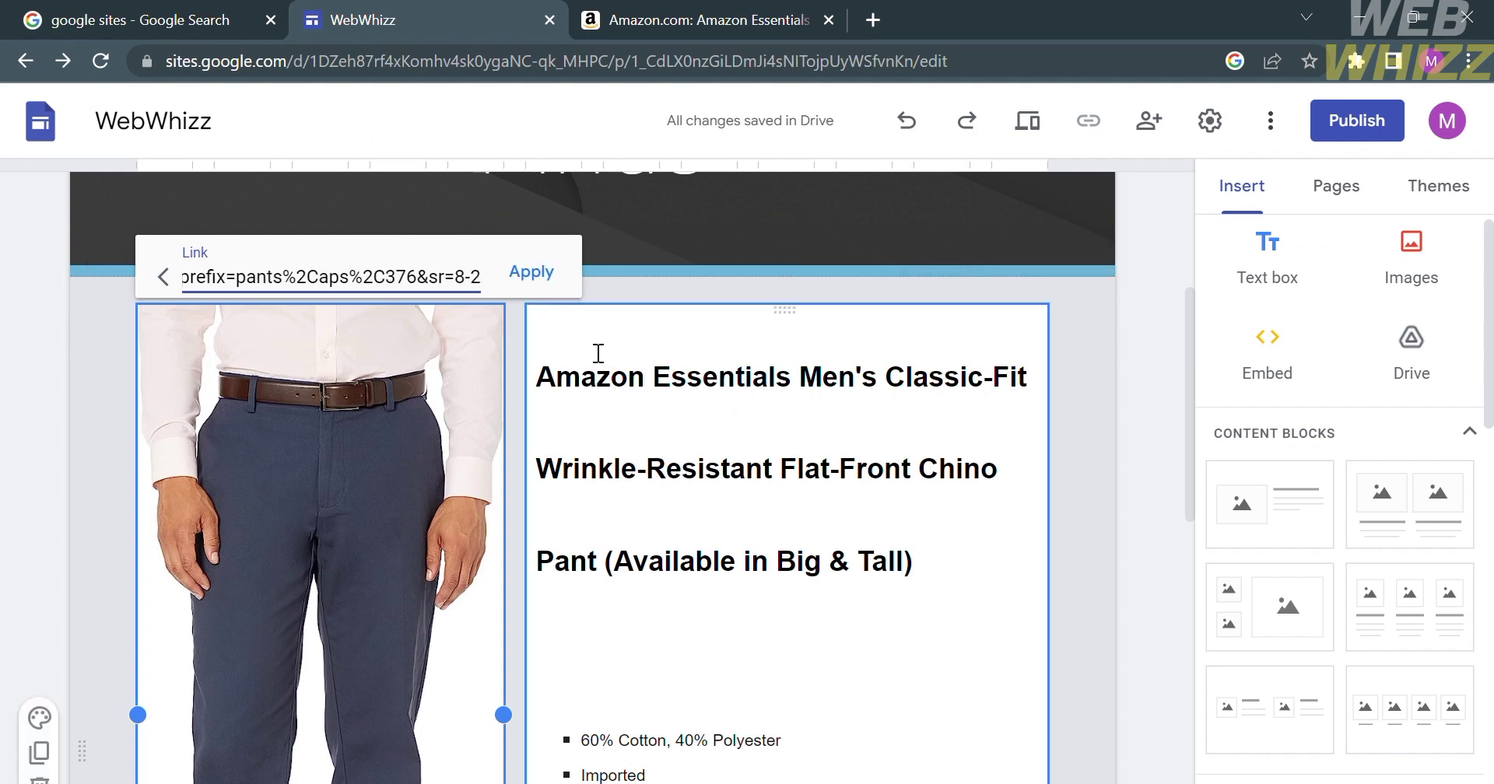
{"action": "key", "text": "Return"}
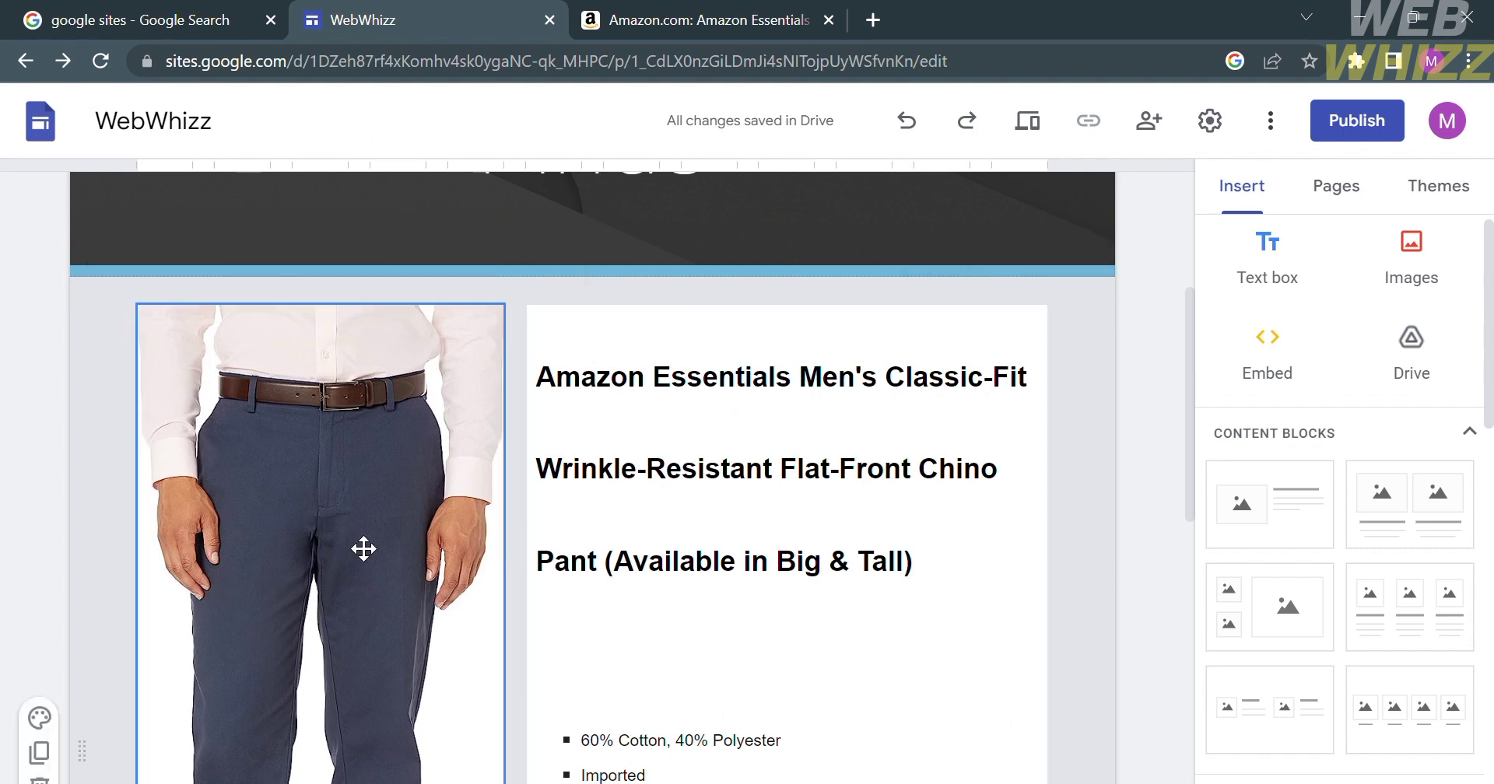
Look over the pants image, title and product details in the content block from top to bottom
{"action": "scroll", "coordinate": [360, 544], "scroll_direction": "down", "scroll_amount": 5}
{"action": "left_click", "coordinate": [715, 14]}
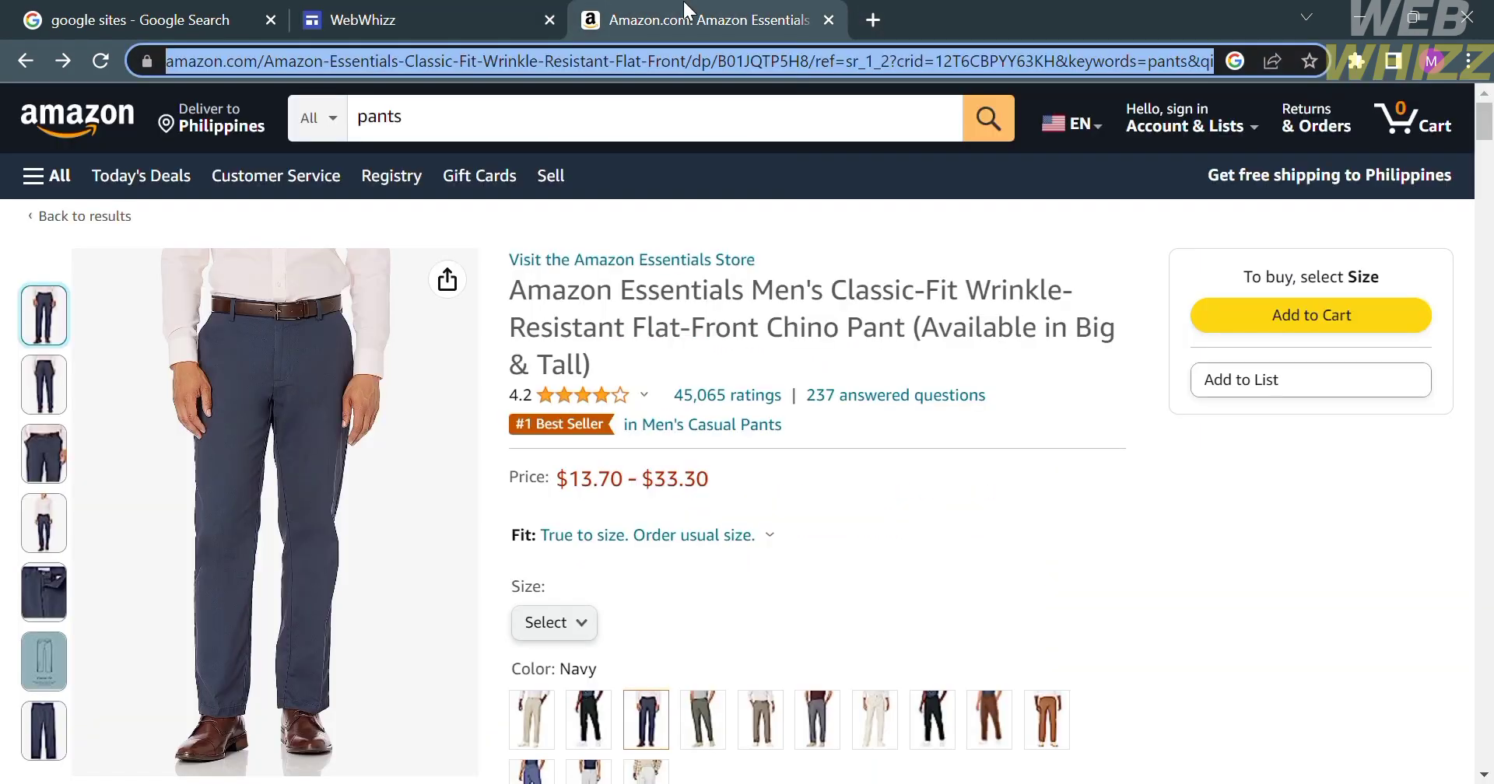
{"action": "left_click", "coordinate": [408, 12]}
{"action": "scroll", "coordinate": [511, 417], "scroll_direction": "down", "scroll_amount": 4}
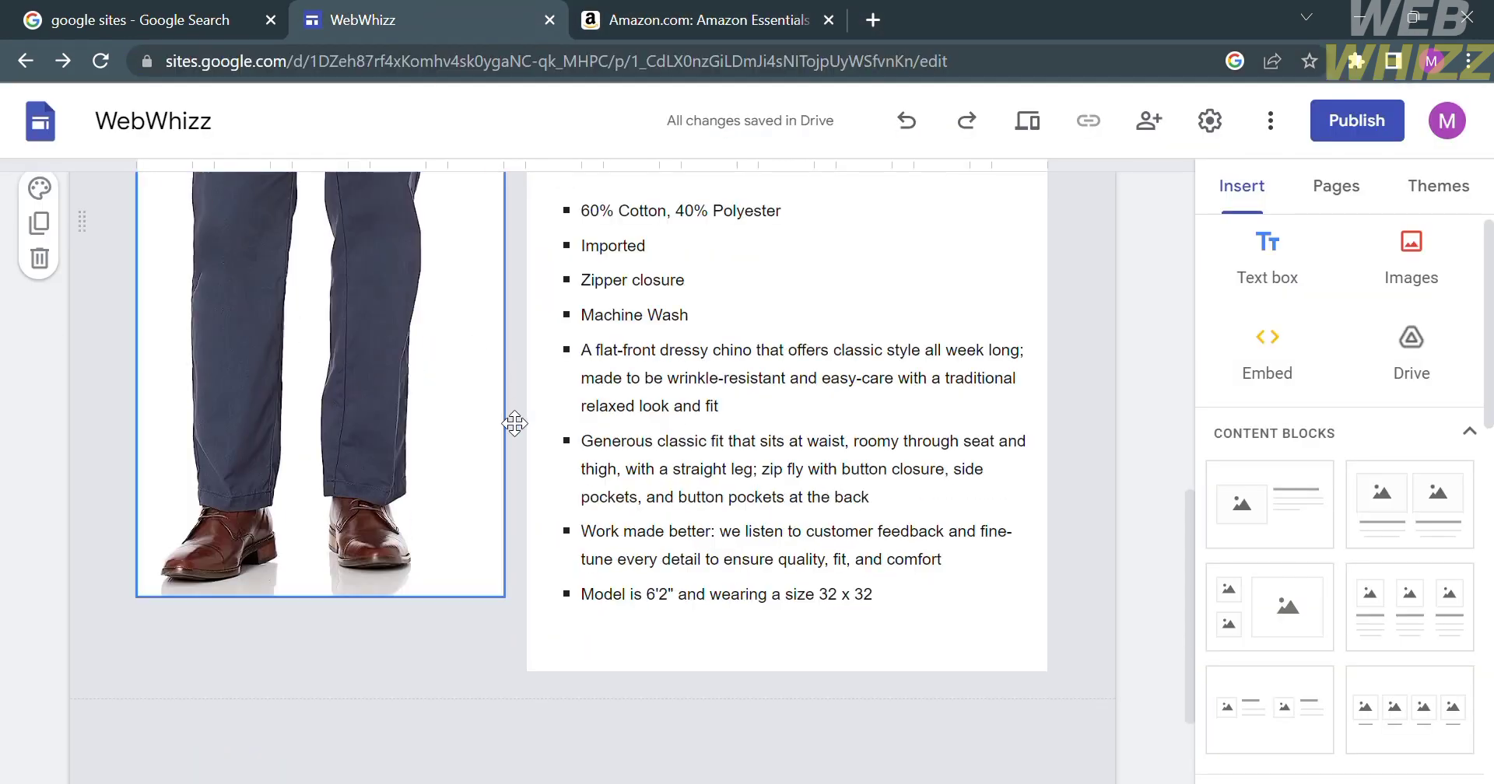
{"action": "scroll", "coordinate": [514, 423], "scroll_direction": "up", "scroll_amount": 3}
{"action": "scroll", "coordinate": [514, 423], "scroll_direction": "up", "scroll_amount": 10}
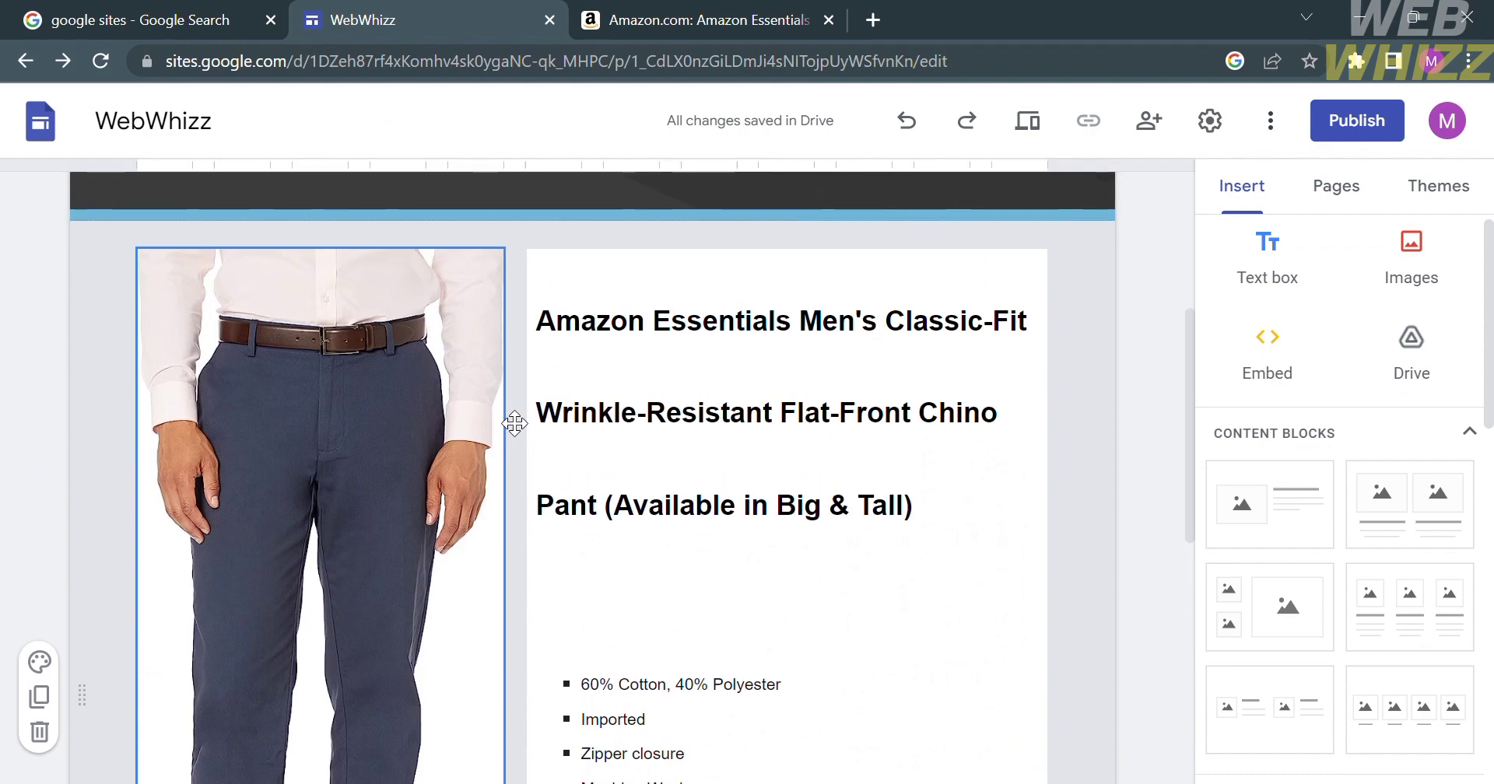
{"action": "scroll", "coordinate": [514, 423], "scroll_direction": "down", "scroll_amount": 5}
{"action": "scroll", "coordinate": [514, 424], "scroll_direction": "down", "scroll_amount": 5}
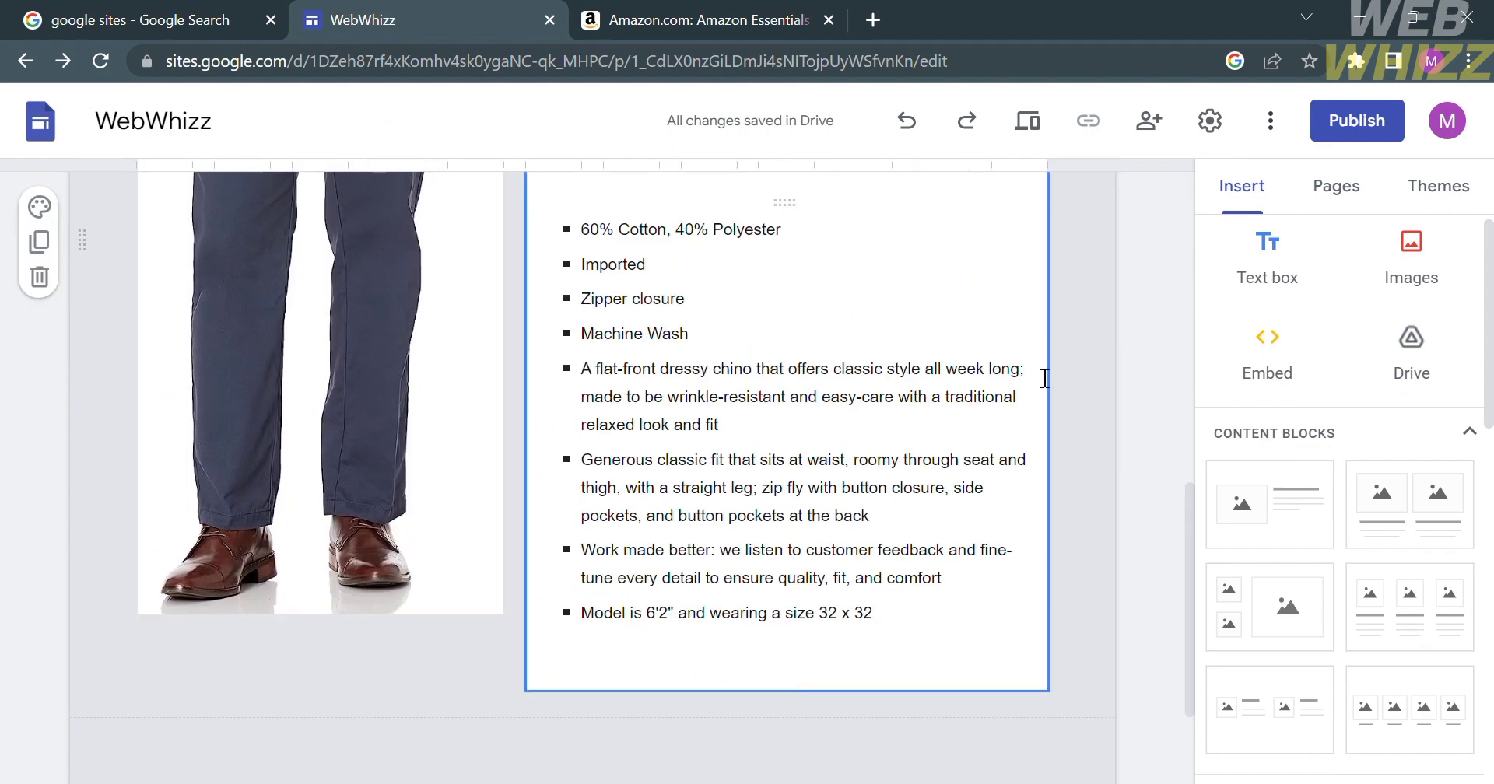
{"action": "key", "text": "ctrl+z"}
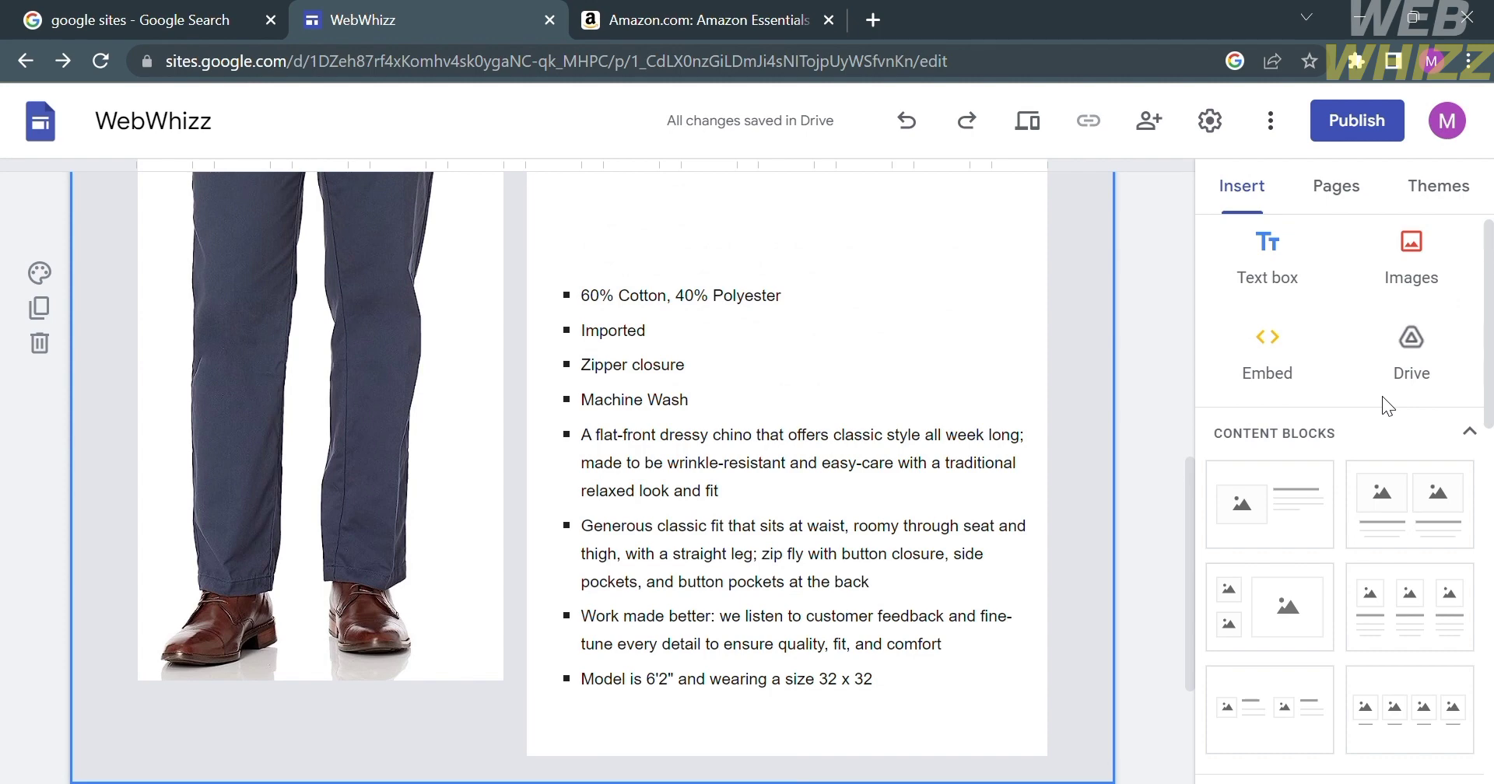
Insert a "BUY NOW!" button linked to the copied Amazon product URL and stretch it across the full content width
{"action": "scroll", "coordinate": [1381, 395], "scroll_direction": "down", "scroll_amount": 7}
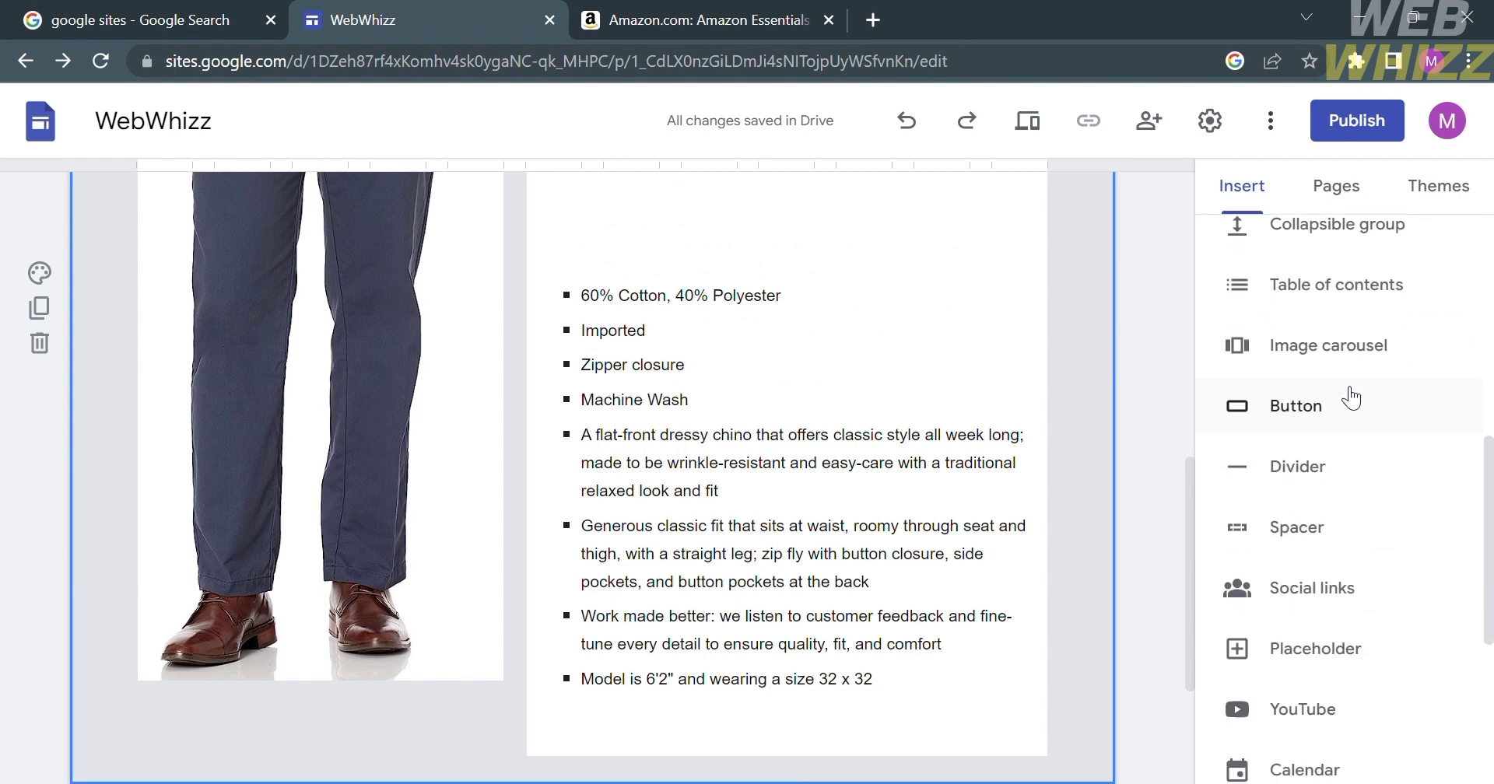
{"action": "left_click", "coordinate": [1284, 414]}
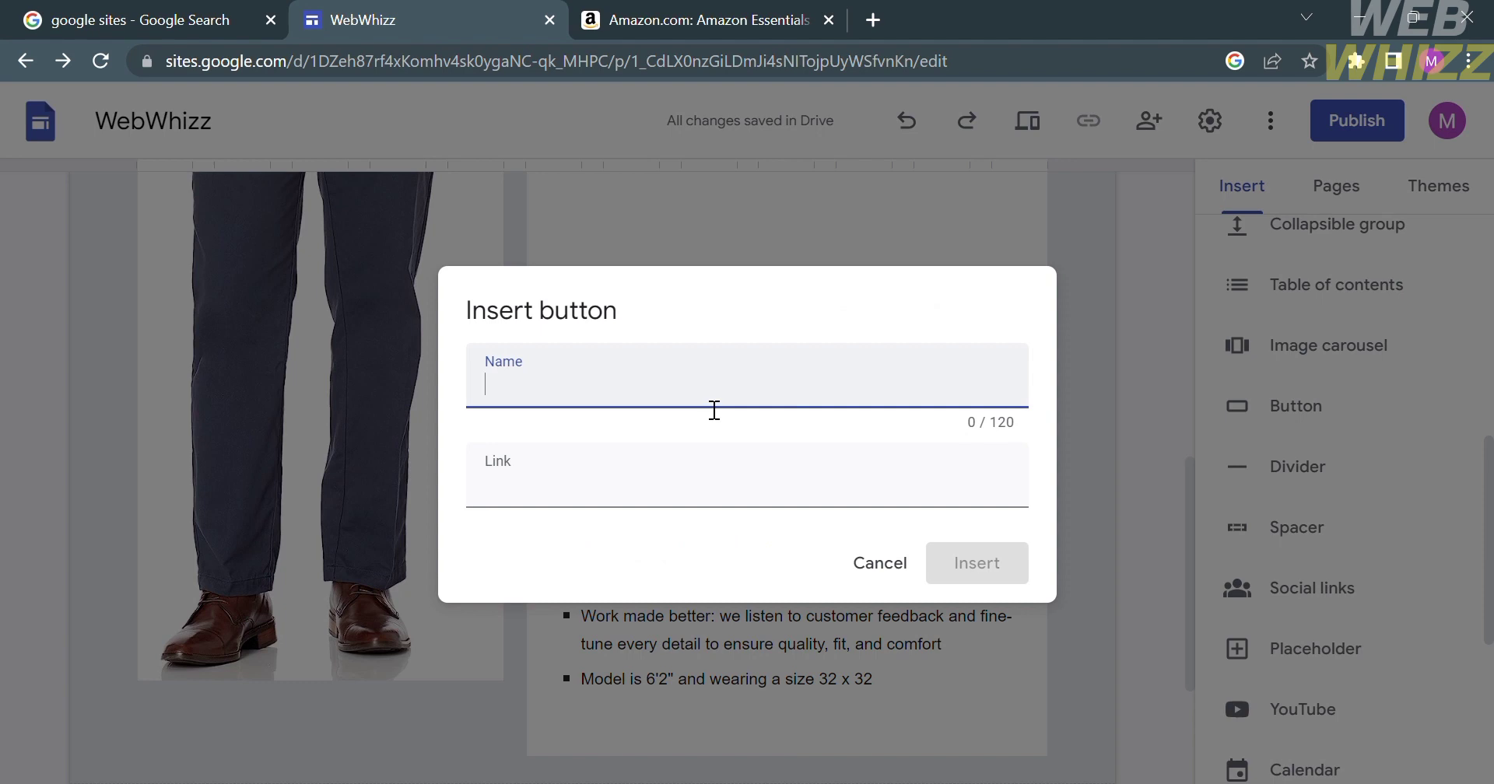
{"action": "type", "text": "BUY NOW!"}
{"action": "left_click", "coordinate": [712, 458]}
{"action": "key", "text": "ctrl+v"}
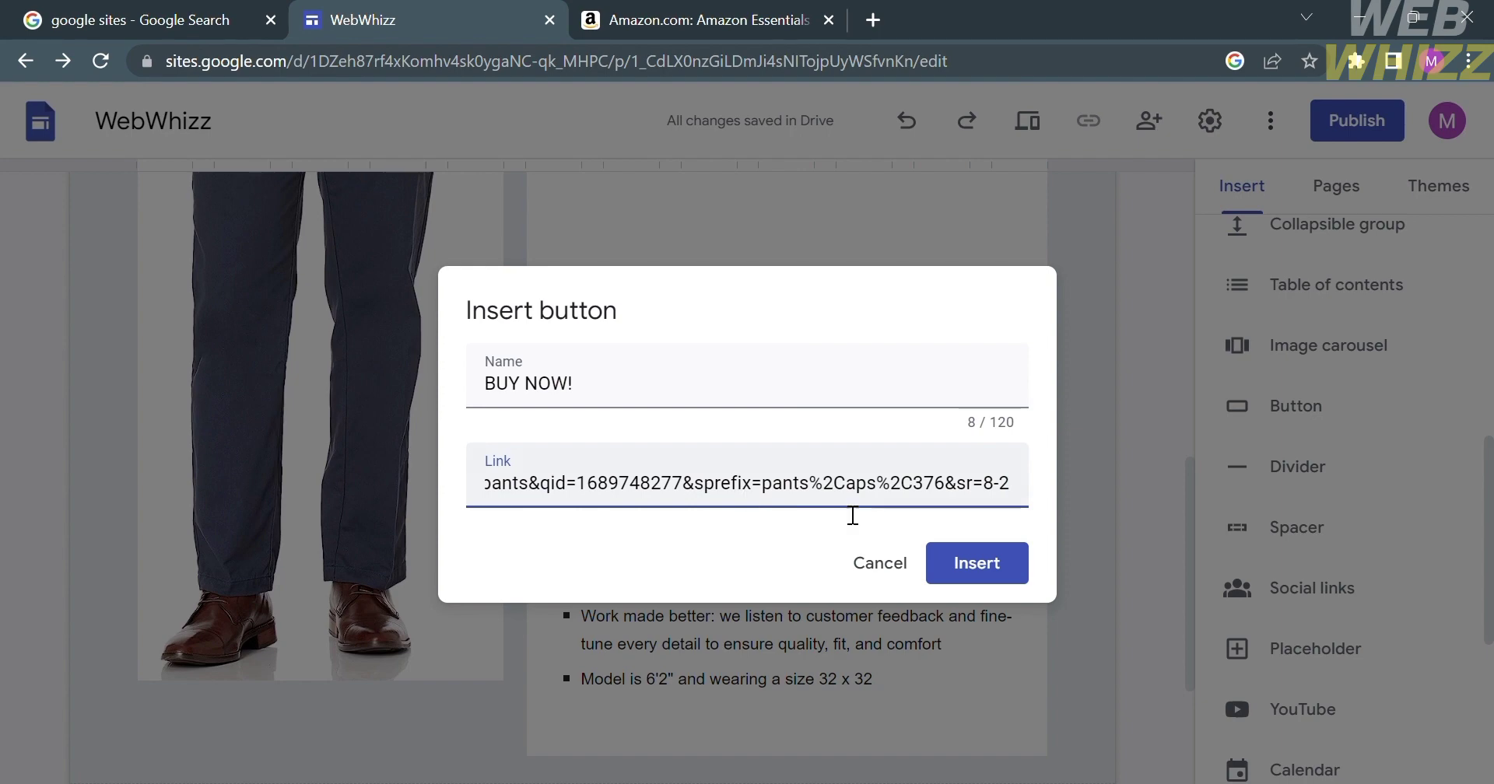
{"action": "left_click", "coordinate": [972, 561]}
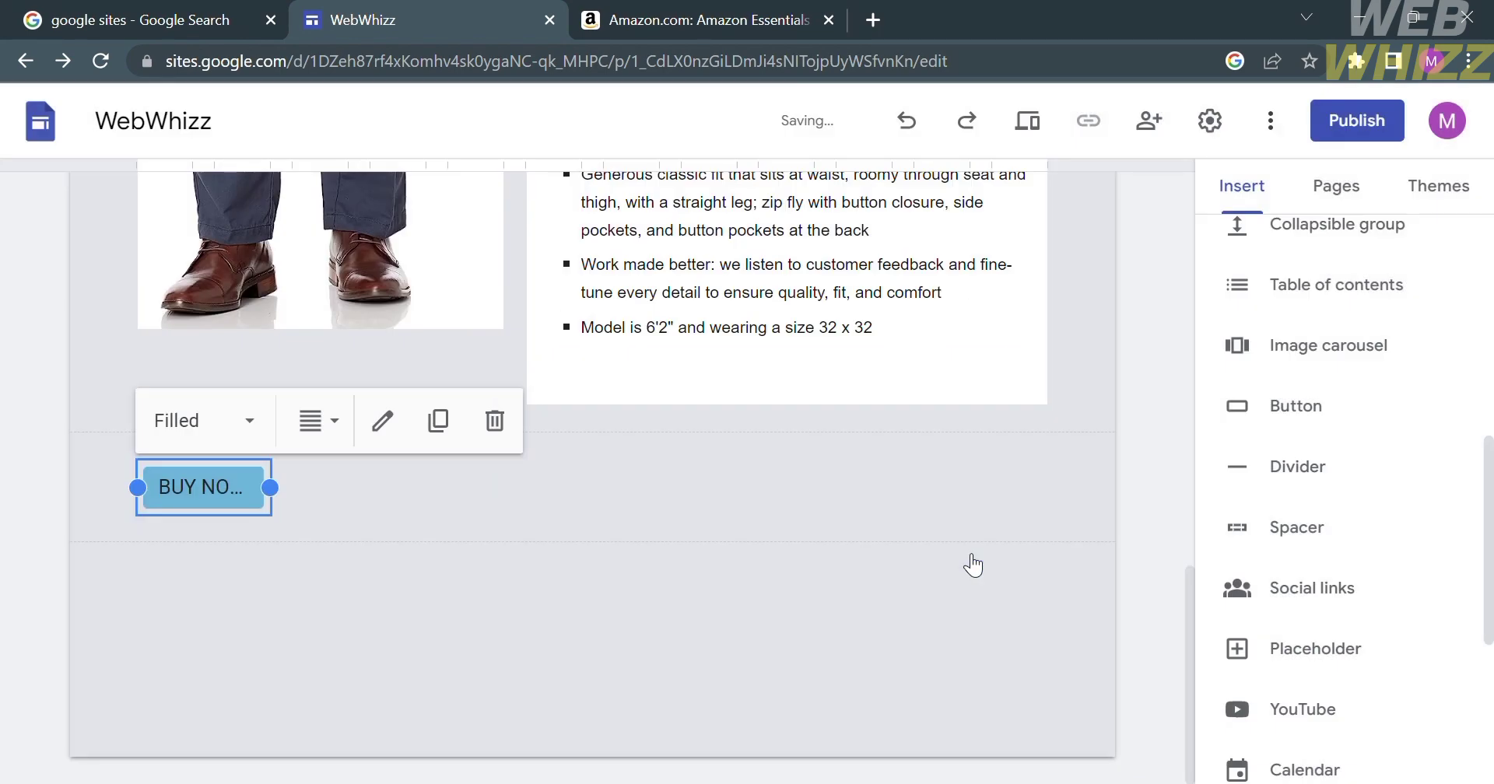
{"action": "left_click_drag", "start_coordinate": [272, 488], "coordinate": [1070, 455]}
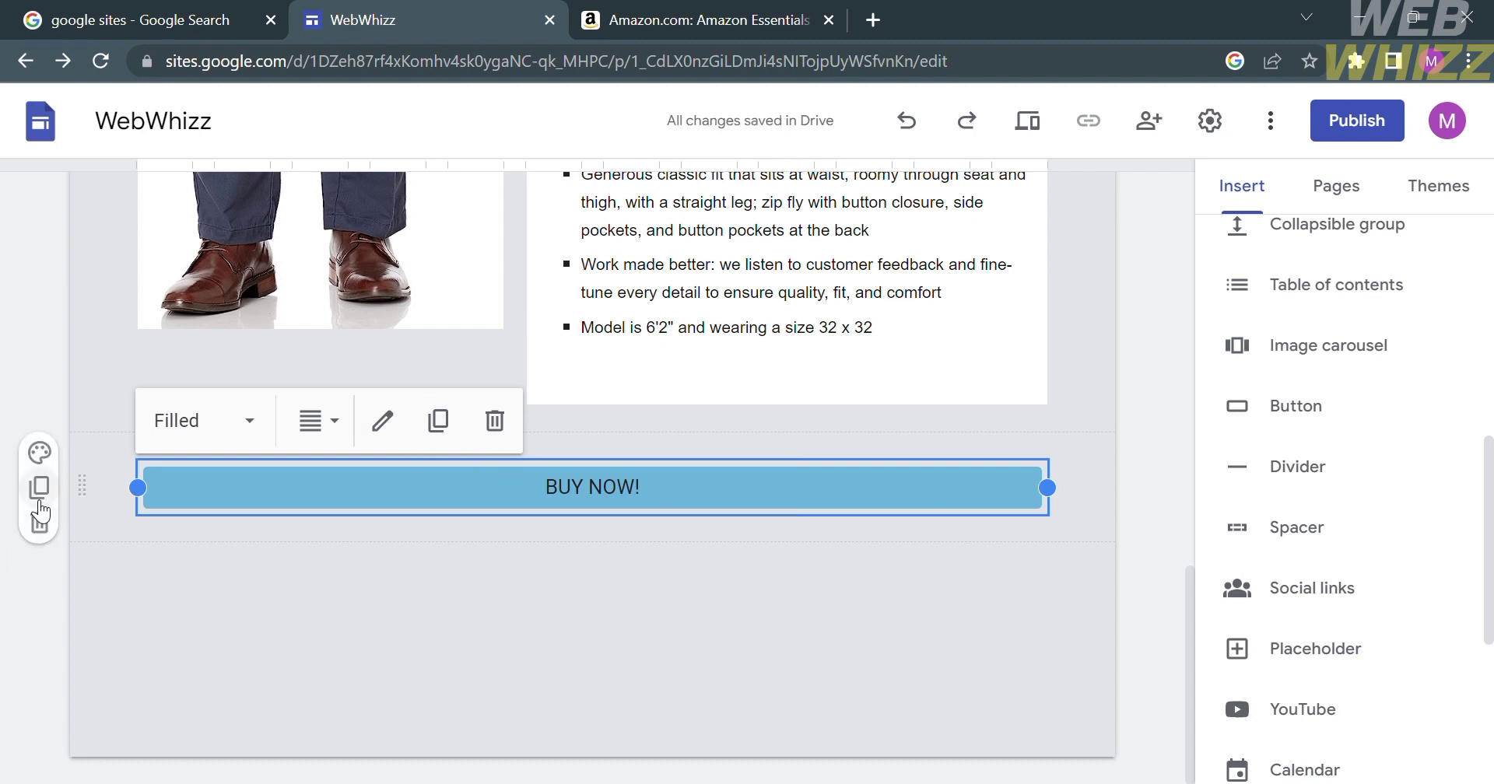
Apply the Style 2 section colour to the section holding the "BUY NOW!" button
{"action": "left_click", "coordinate": [39, 452]}
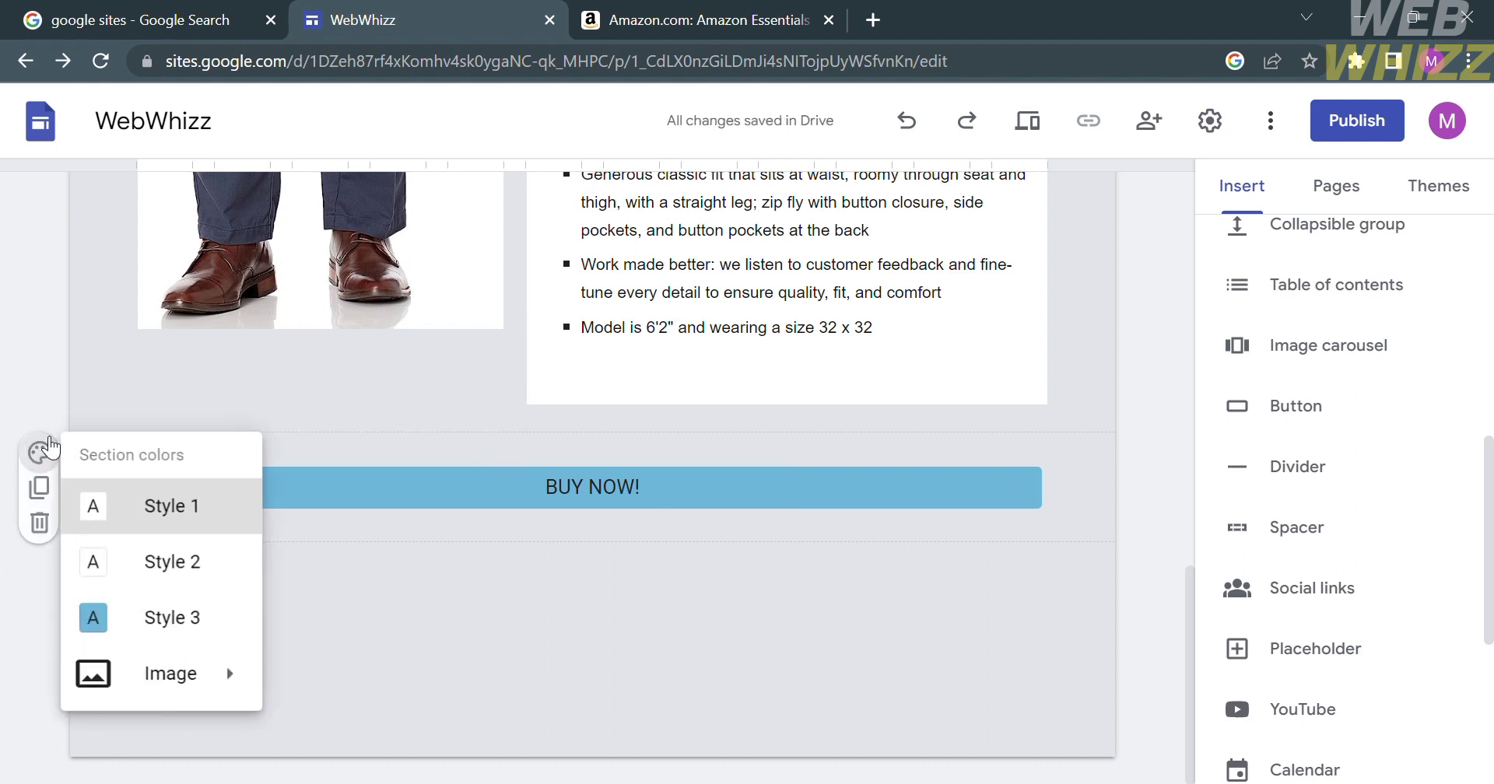
{"action": "left_click", "coordinate": [166, 574]}
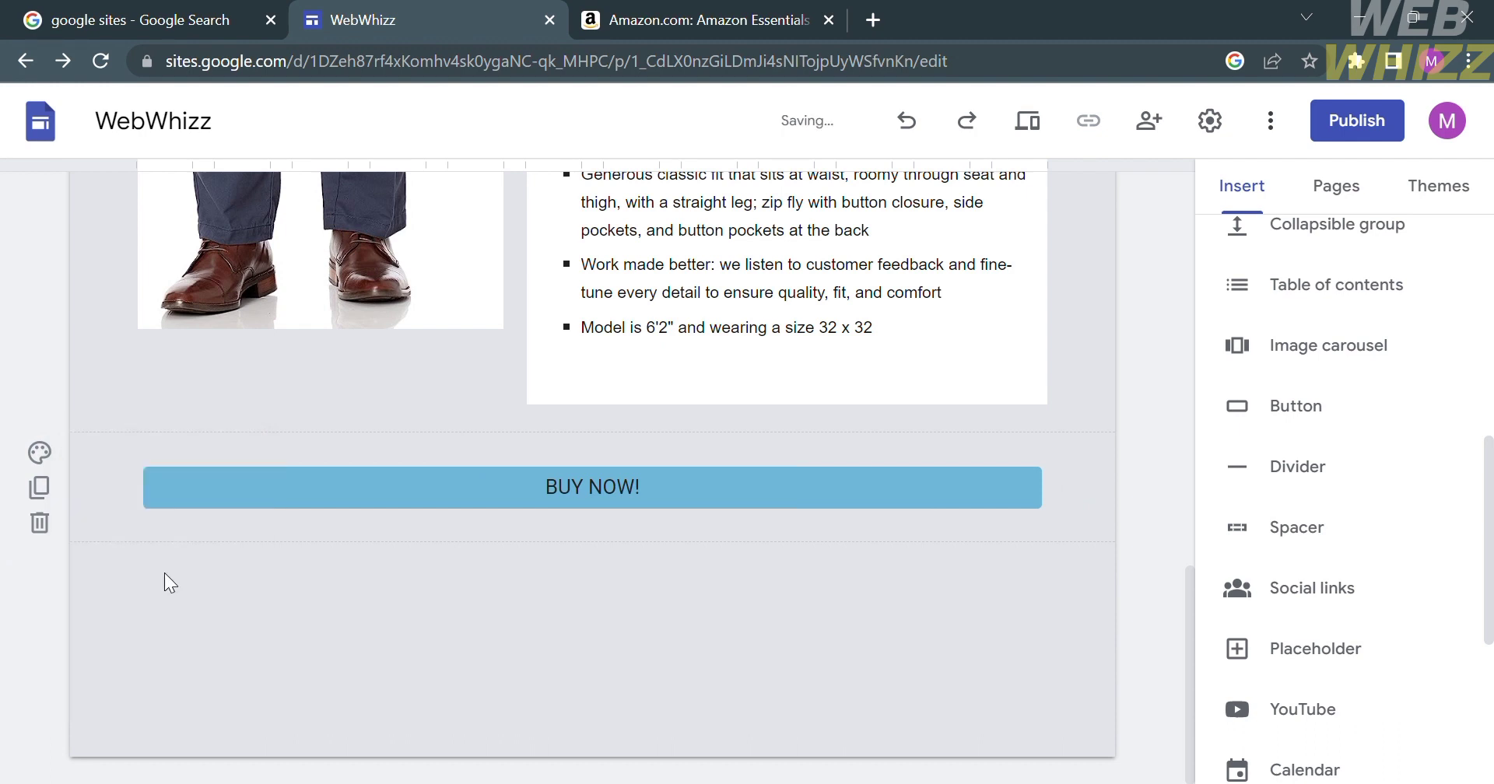
{"action": "left_click", "coordinate": [676, 508]}
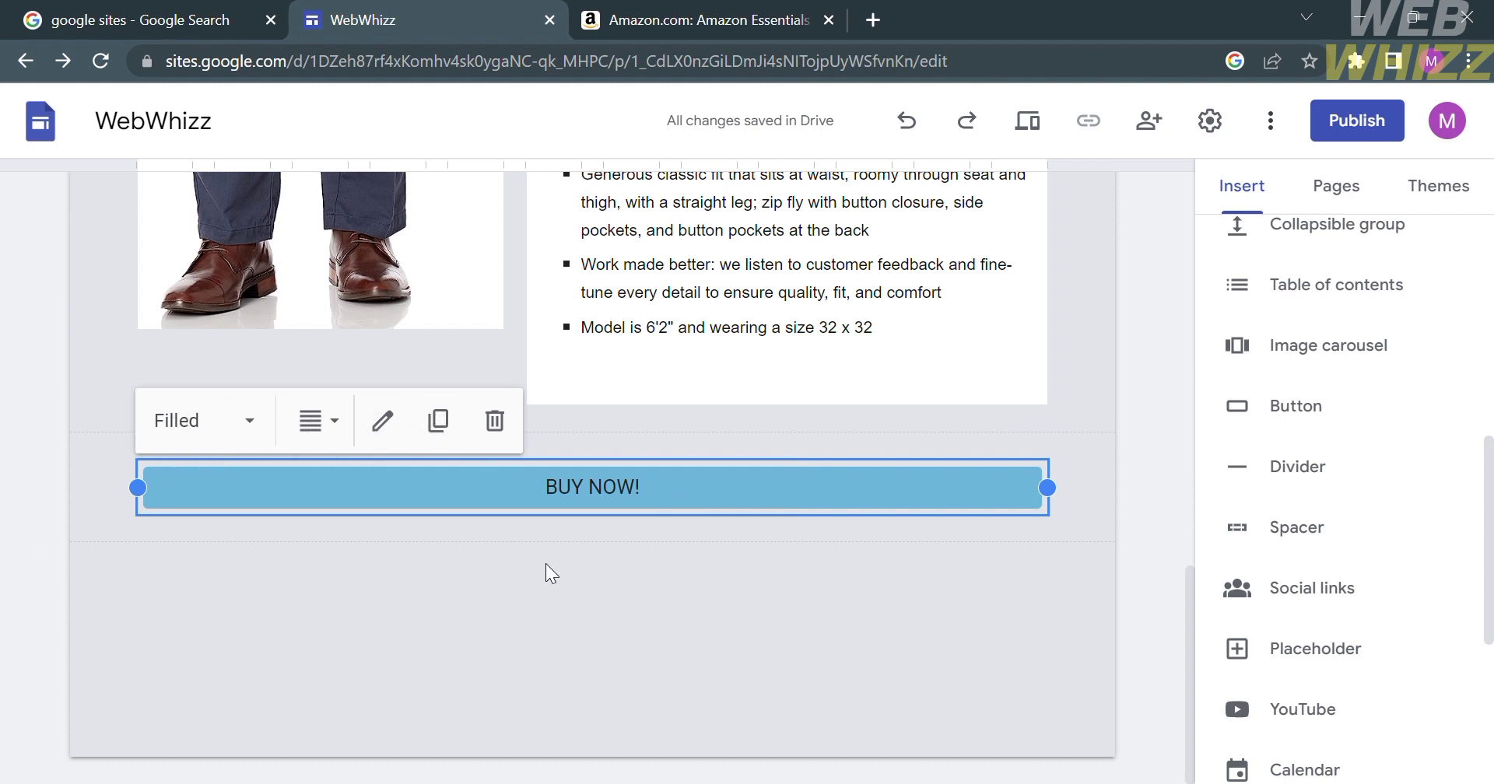
{"action": "left_click", "coordinate": [581, 649]}
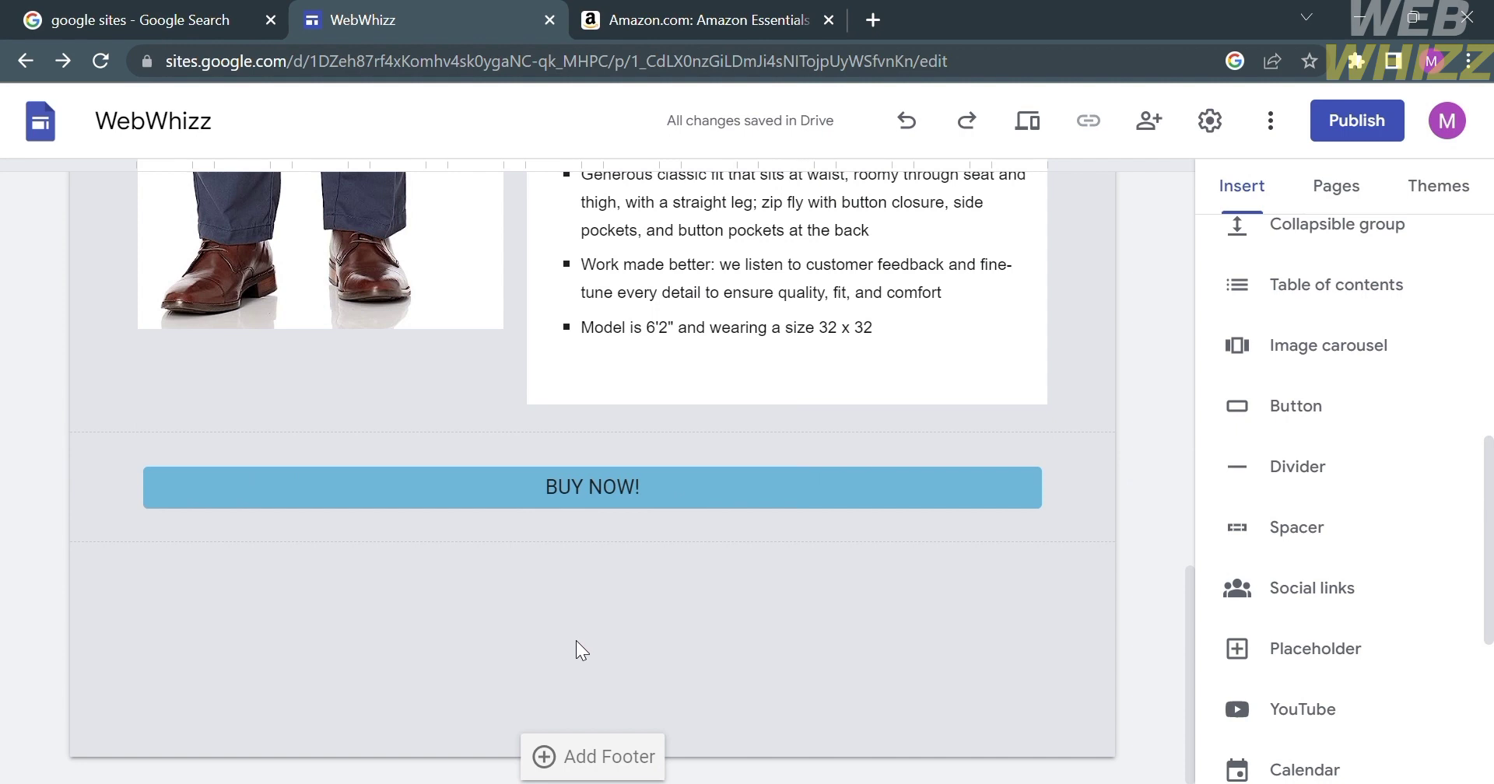
Publish the site to the web with the address "webwhizz", viewable by anyone
{"action": "scroll", "coordinate": [899, 299], "scroll_direction": "up", "scroll_amount": 10}
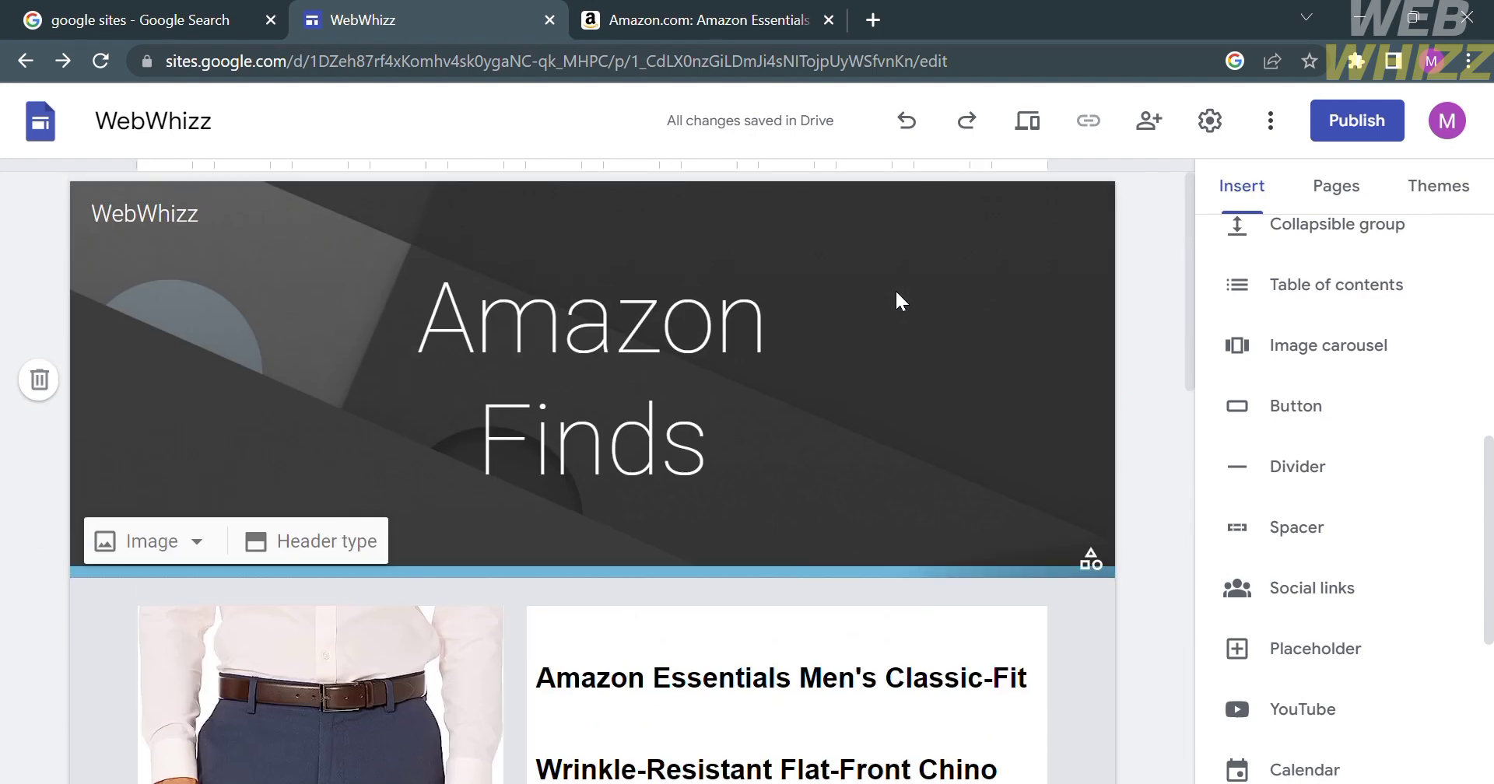
{"action": "left_click", "coordinate": [1371, 139]}
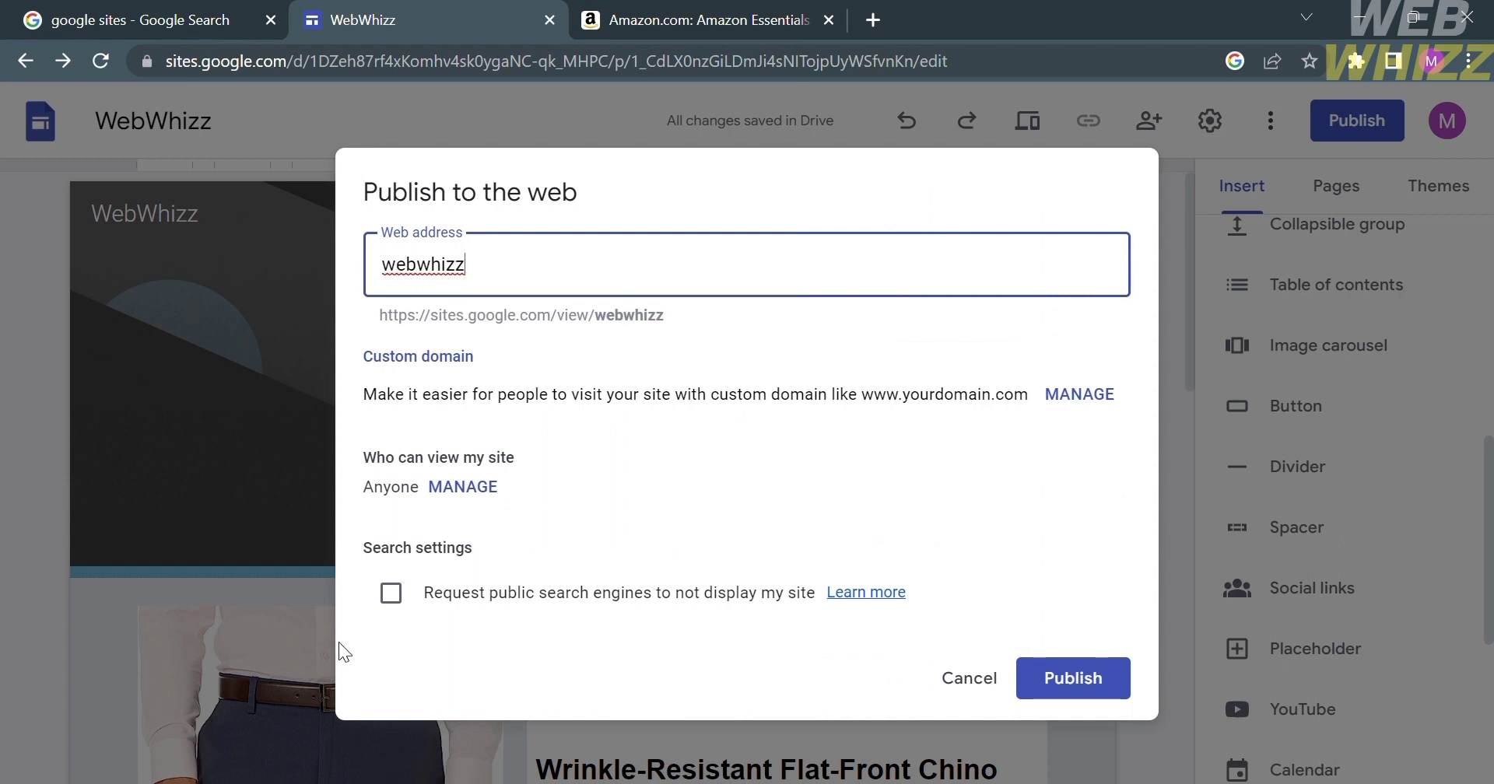
{"action": "left_click", "coordinate": [1056, 683]}
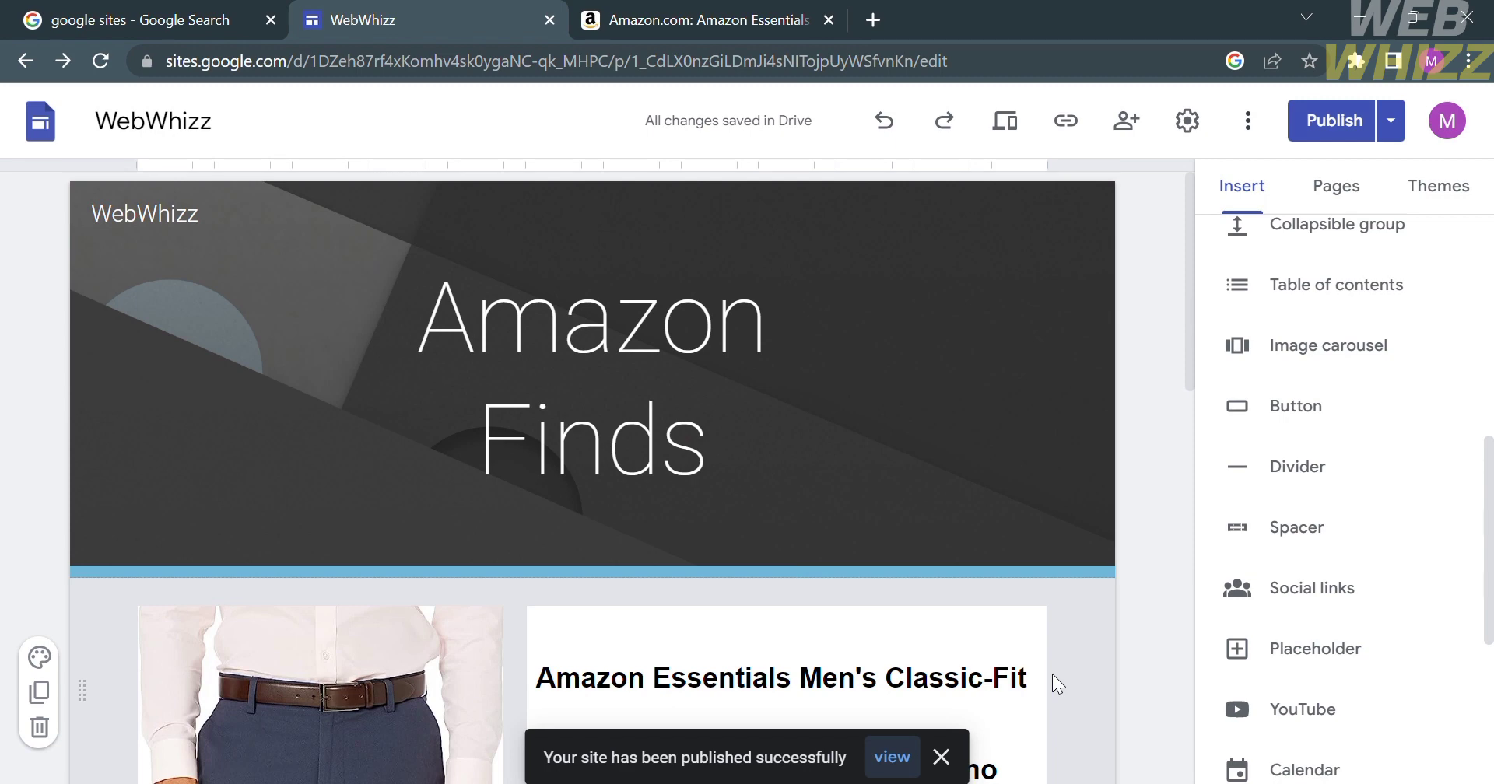
Open the published WebWhizz site and reorder the browser tabs so the Amazon product page comes before it
{"action": "left_click", "coordinate": [892, 759]}
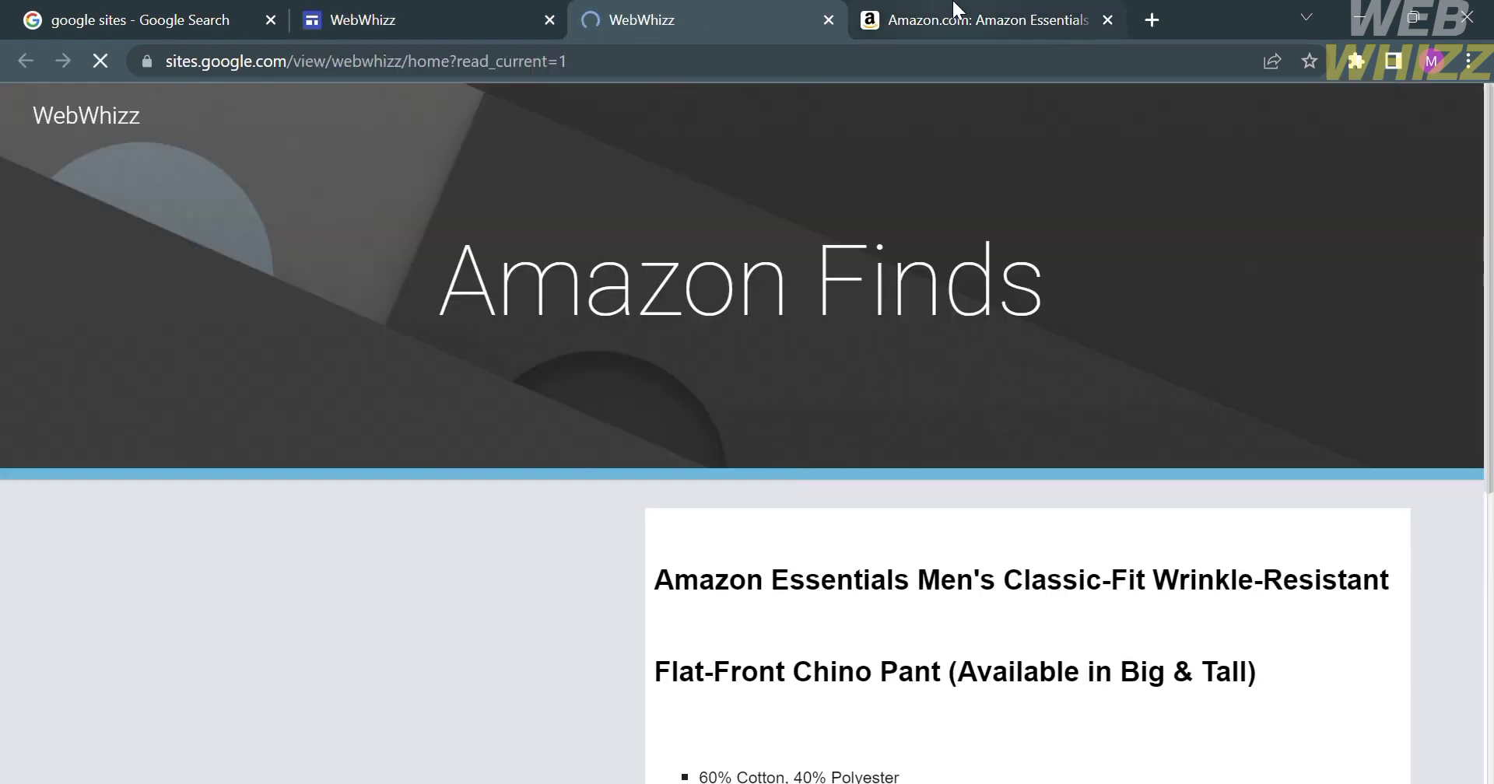
{"action": "left_click", "coordinate": [957, 11]}
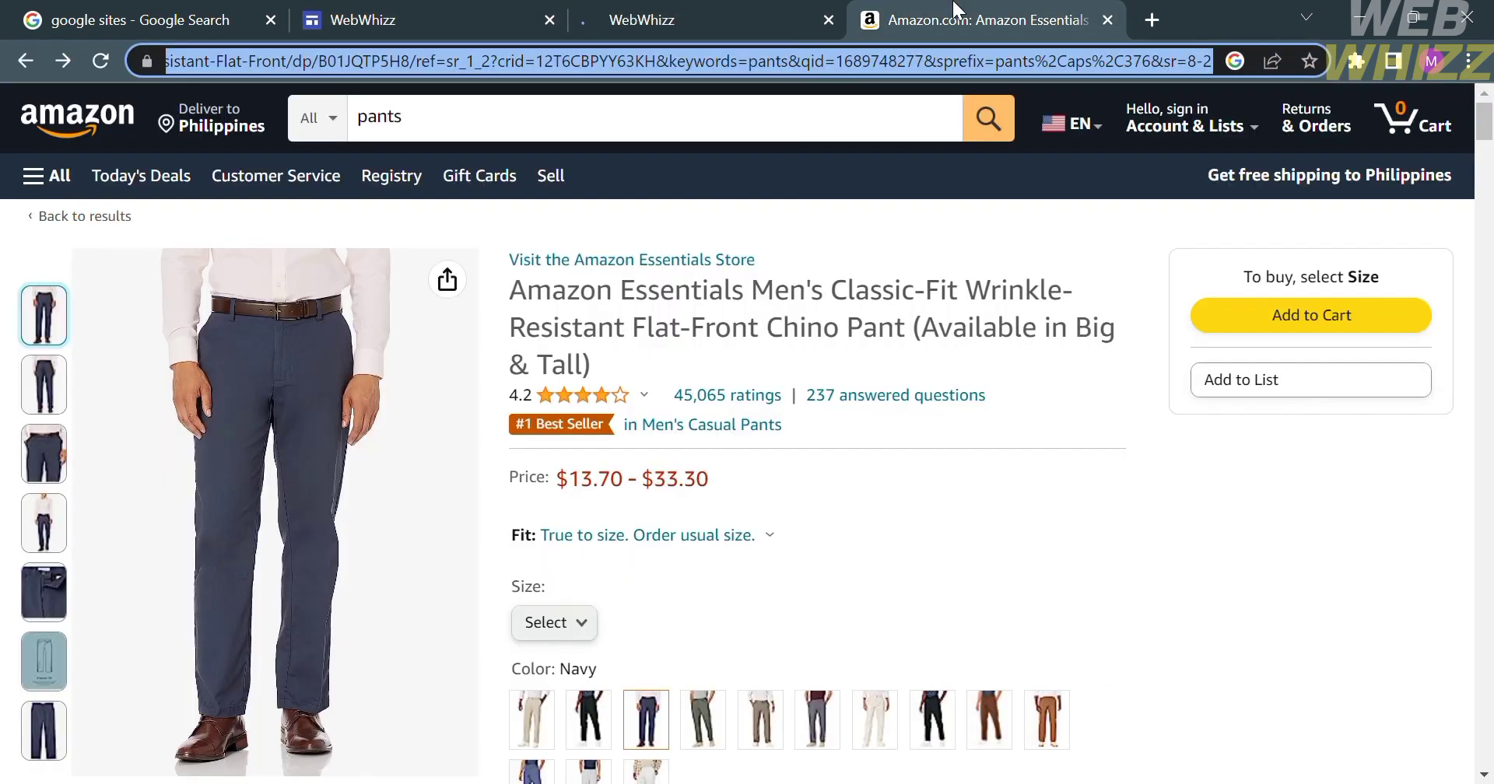
{"action": "left_click_drag", "start_coordinate": [957, 11], "coordinate": [856, 14]}
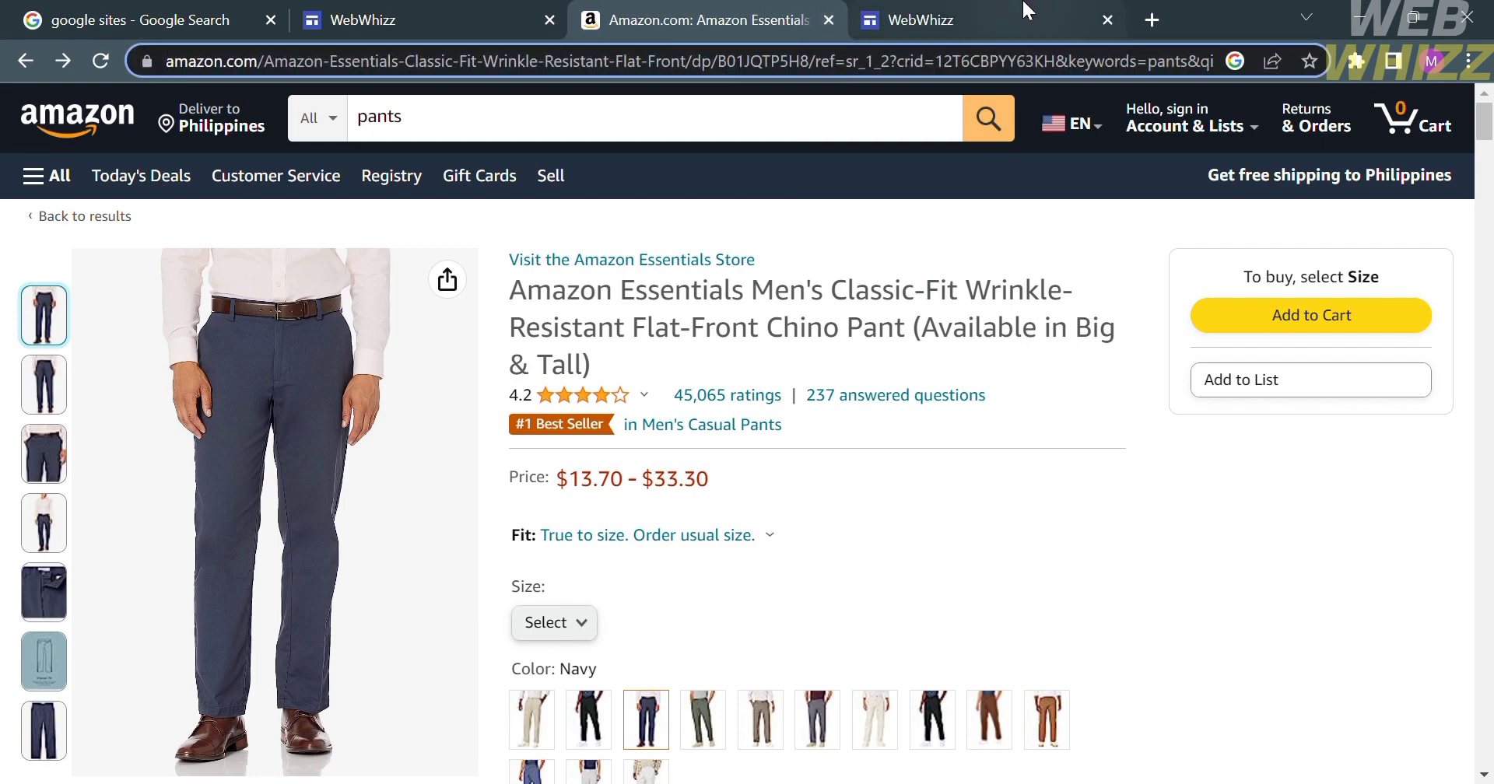
{"action": "left_click", "coordinate": [1027, 9]}
Look over the published page's pants image, product title and detail list
{"action": "scroll", "coordinate": [854, 512], "scroll_direction": "down", "scroll_amount": 5}
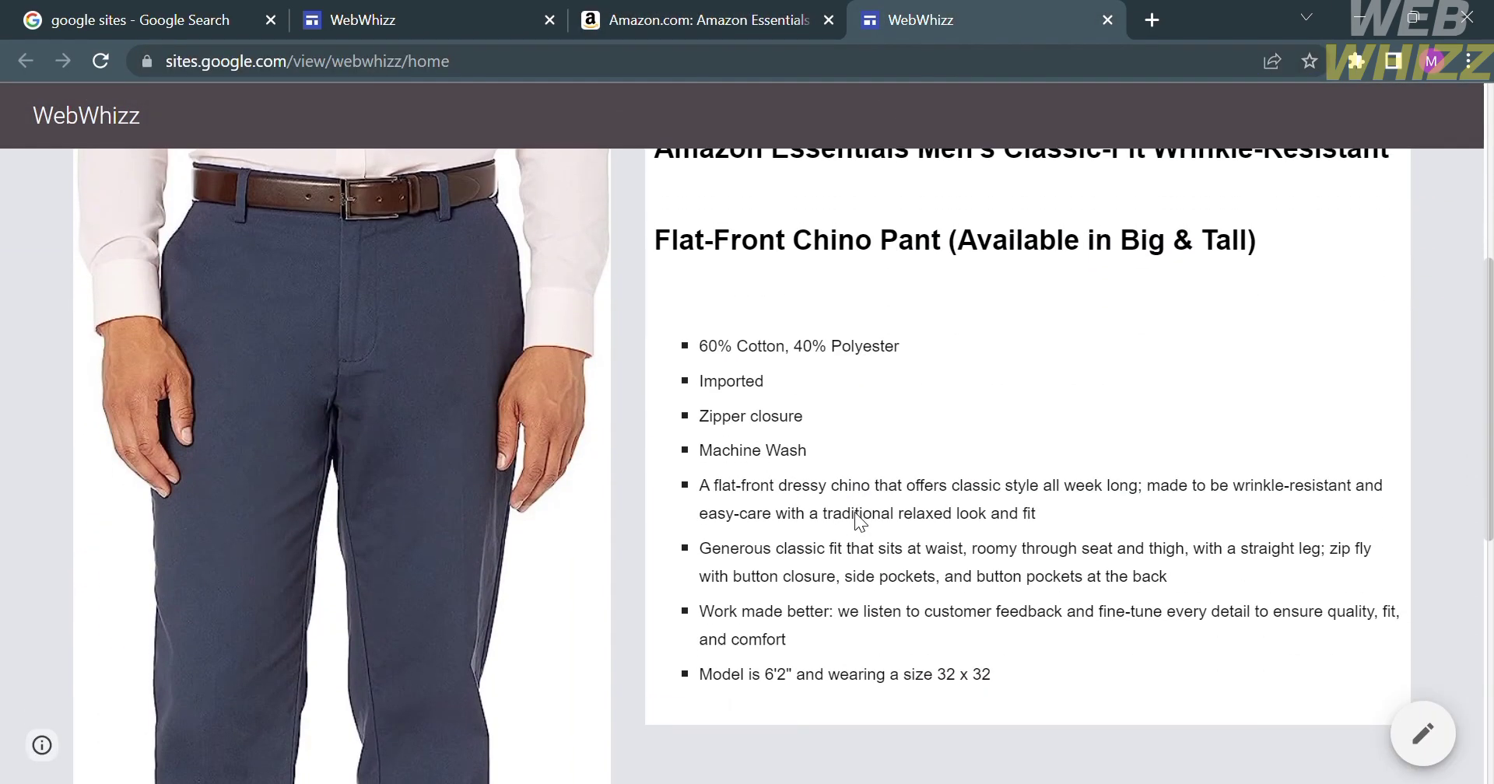
{"action": "scroll", "coordinate": [854, 512], "scroll_direction": "up", "scroll_amount": 6}
{"action": "scroll", "coordinate": [854, 512], "scroll_direction": "down", "scroll_amount": 7}
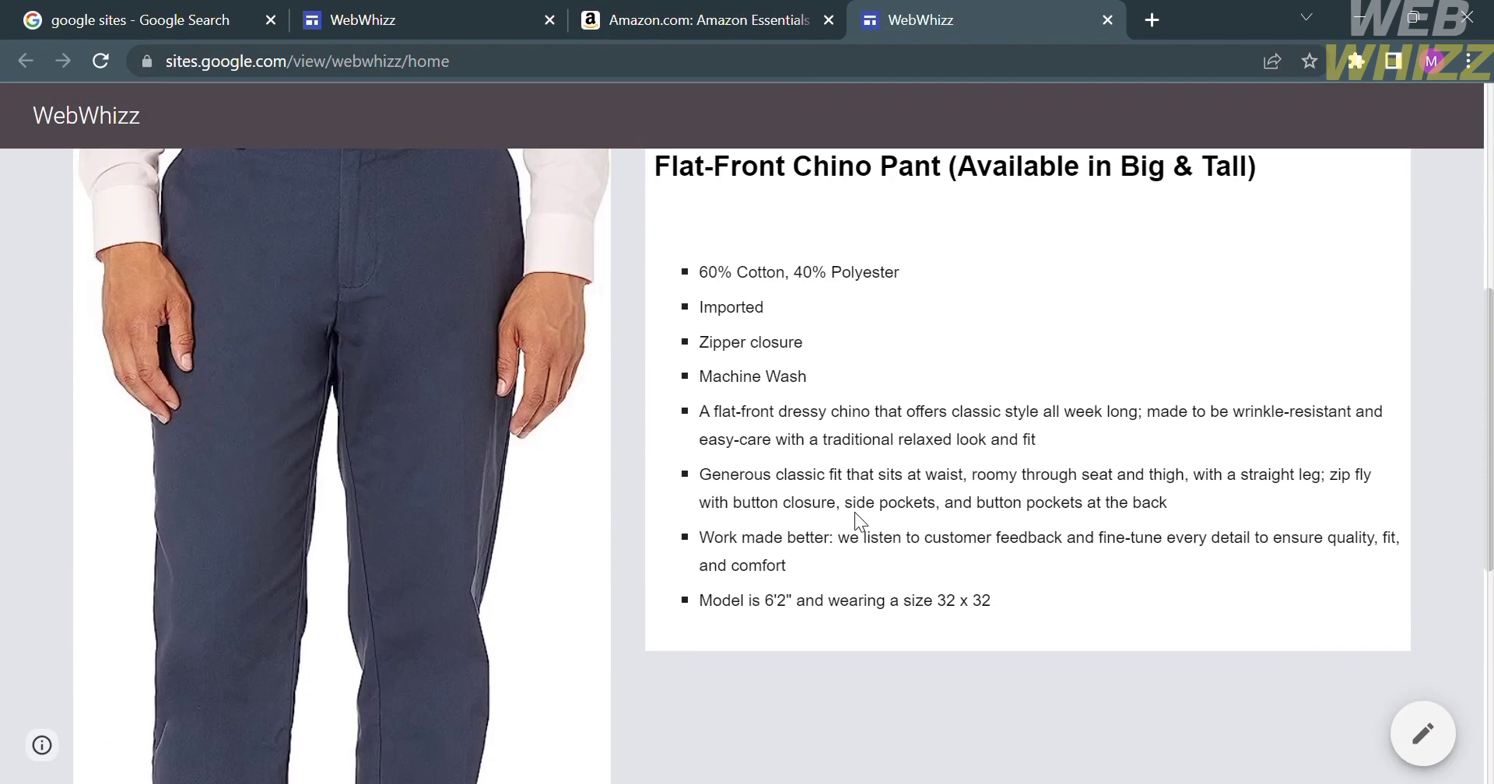
{"action": "scroll", "coordinate": [855, 512], "scroll_direction": "down", "scroll_amount": 4}
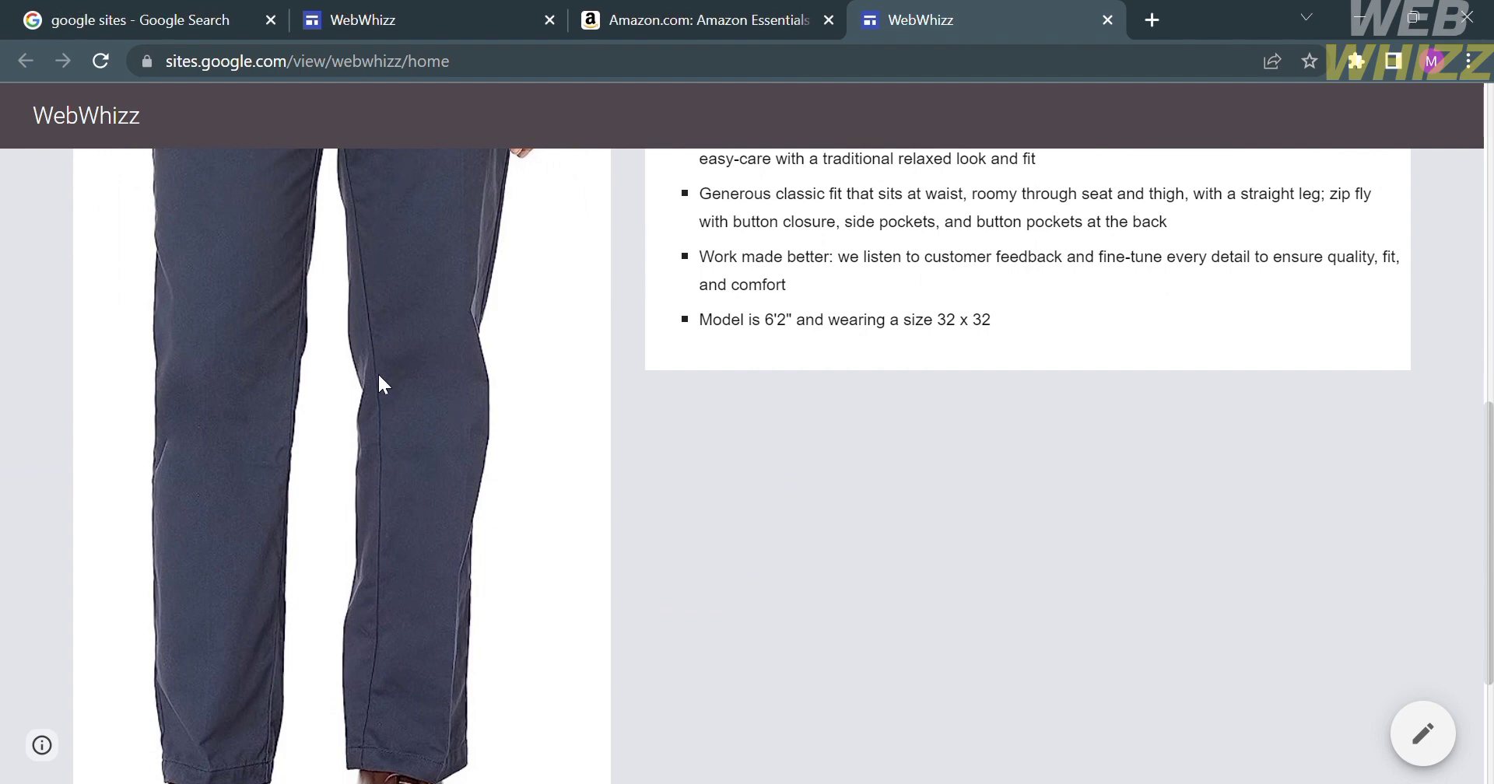
{"action": "scroll", "coordinate": [376, 384], "scroll_direction": "up", "scroll_amount": 6}
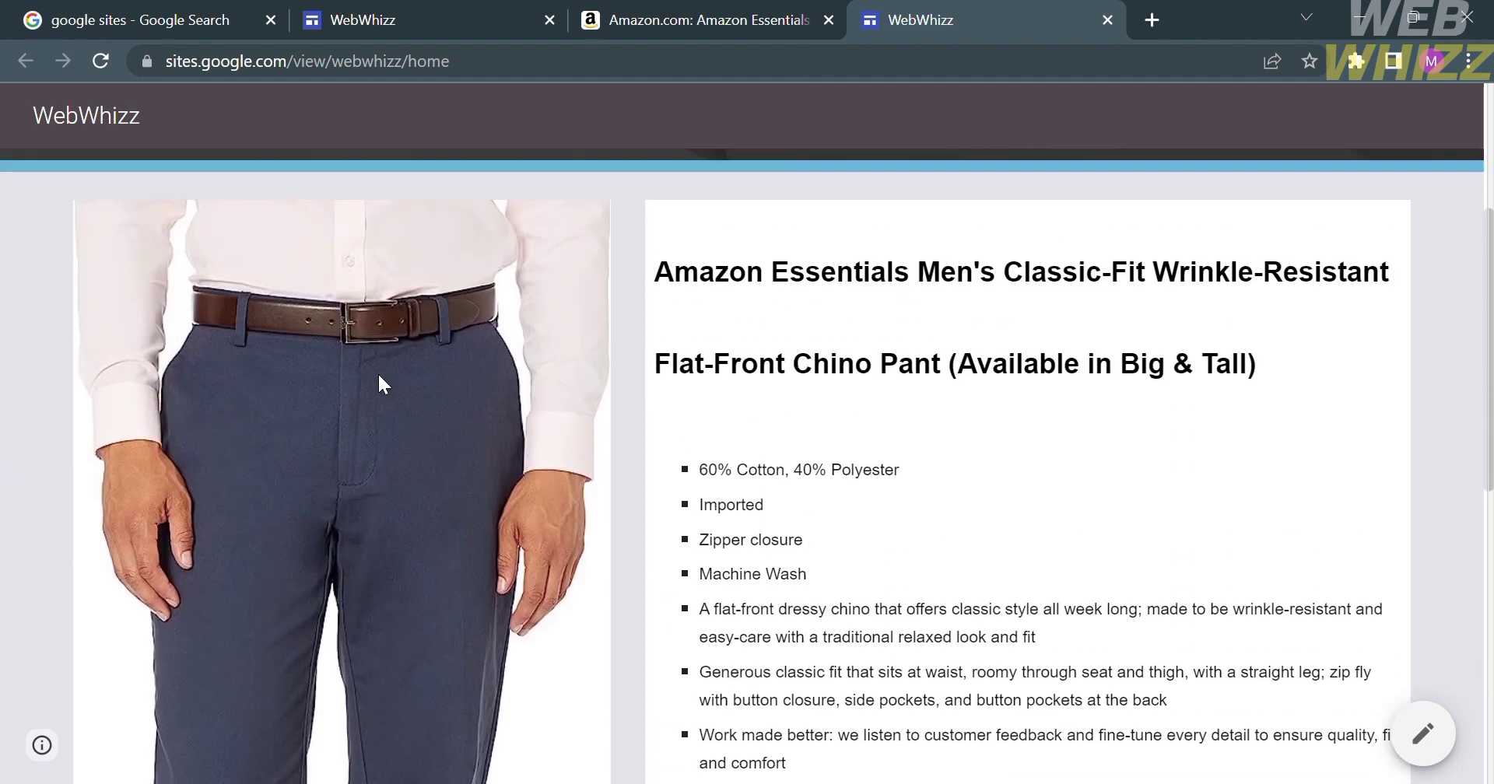
Test the pants image's link on the published site, recheck the page up to its header, and return to the opened Amazon product page
{"action": "left_click", "coordinate": [386, 453]}
{"action": "left_click", "coordinate": [849, 12]}
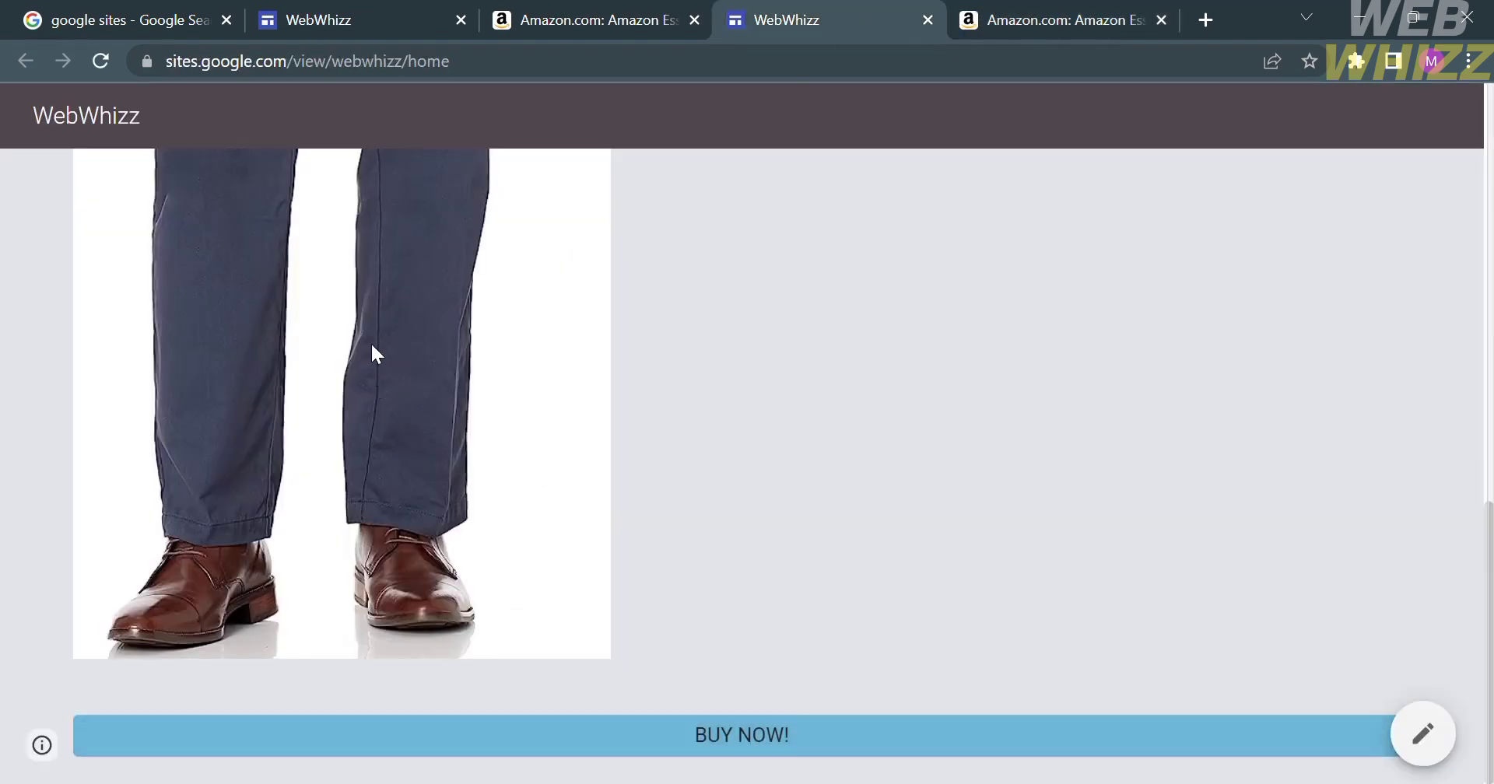
{"action": "scroll", "coordinate": [370, 346], "scroll_direction": "up", "scroll_amount": 5}
{"action": "scroll", "coordinate": [371, 346], "scroll_direction": "up", "scroll_amount": 8}
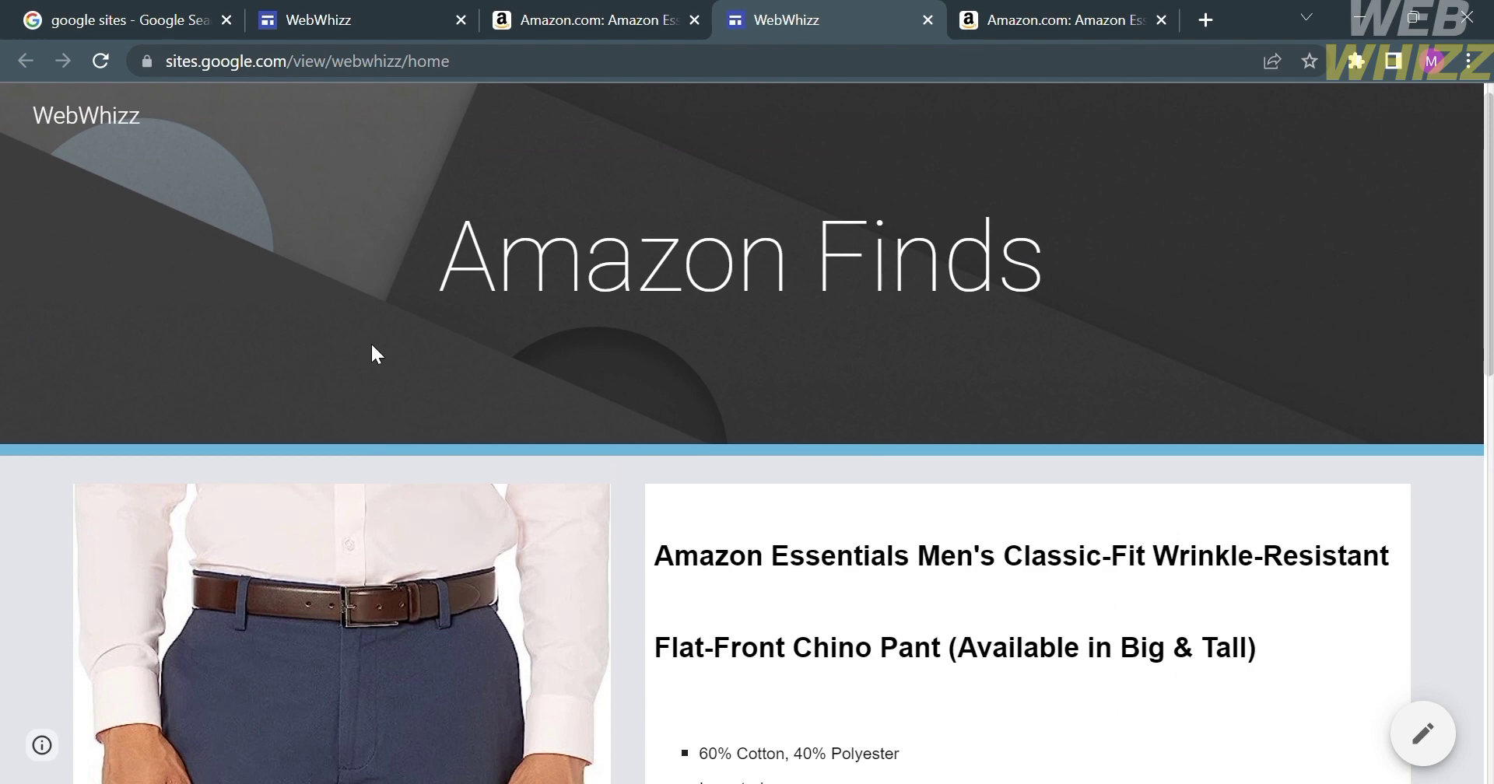
{"action": "key", "text": "ctrl+Tab"}
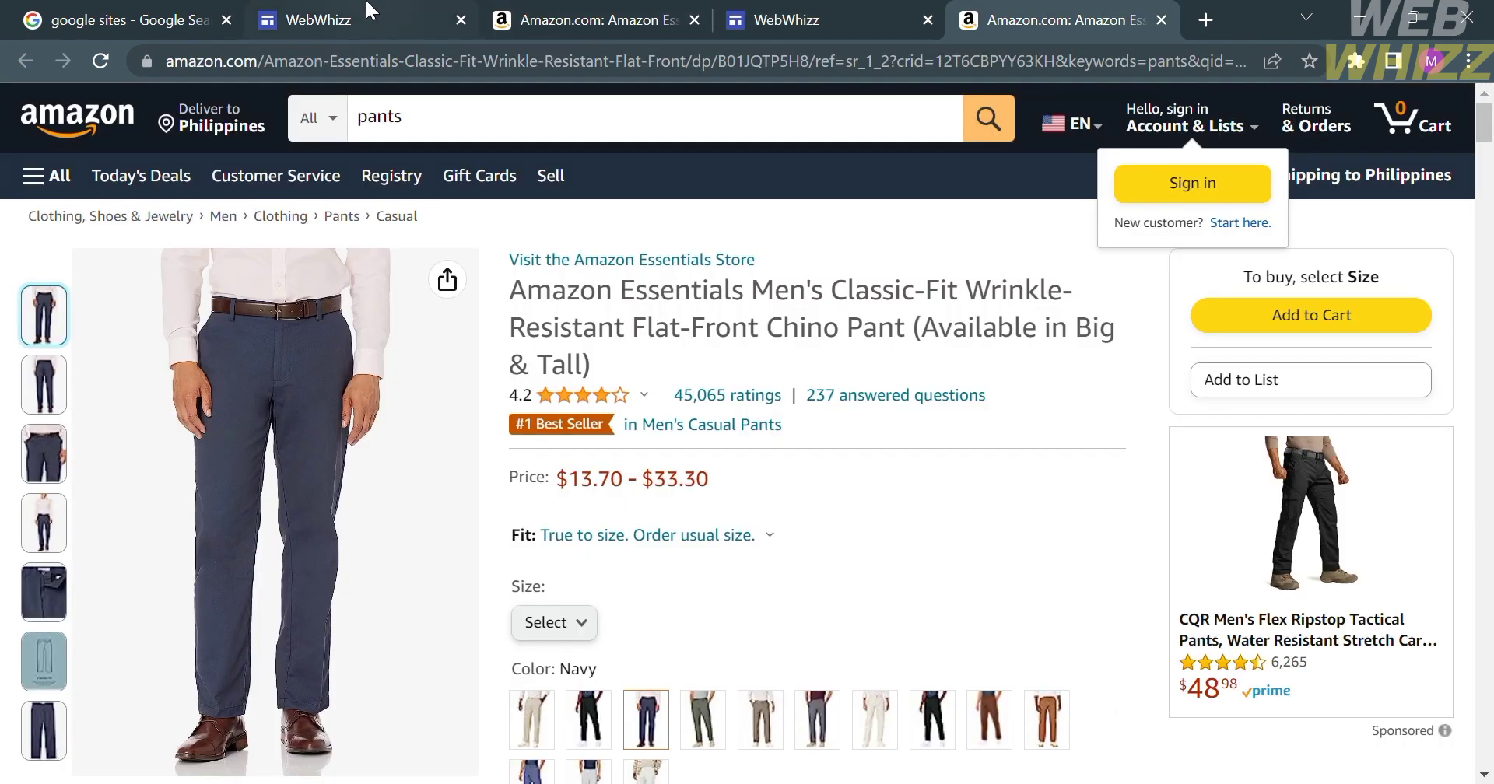